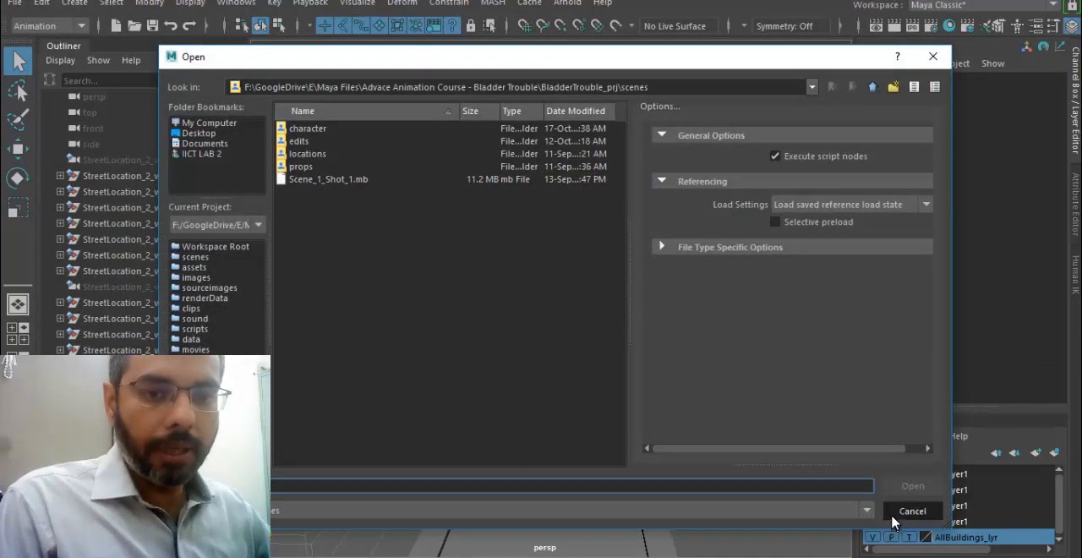
Dismiss the file-opening dialog and examine the monster character and its rig in the street scene
click(905, 511)
alt+drag(621, 340, 540, 355)
alt+middle_drag(487, 249, 494, 258)
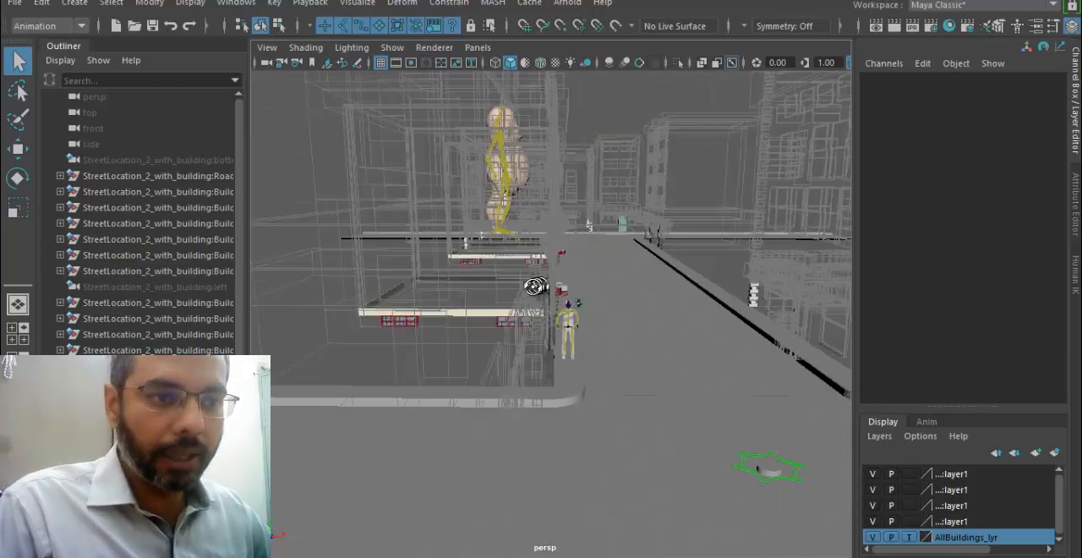
alt+drag(536, 287, 545, 293)
alt+middle_drag(546, 292, 591, 244)
alt+right_drag(574, 281, 615, 279)
alt+middle_drag(644, 172, 647, 251)
alt+drag(676, 260, 565, 272)
alt+middle_drag(709, 255, 520, 408)
alt+drag(520, 408, 490, 393)
alt+right_drag(541, 385, 696, 379)
alt+middle_drag(592, 377, 666, 289)
alt+drag(664, 293, 608, 294)
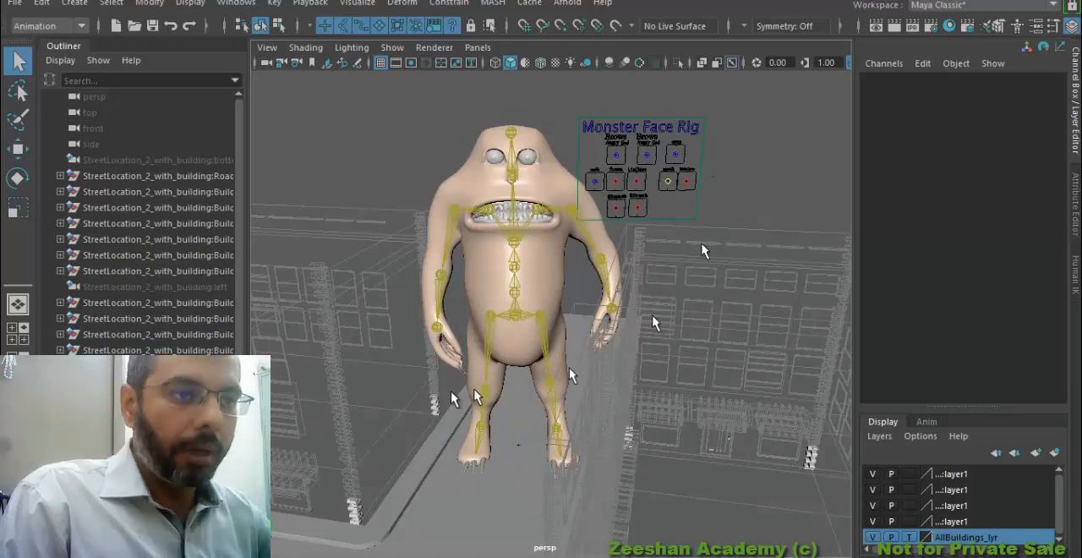
alt+drag(502, 368, 501, 335)
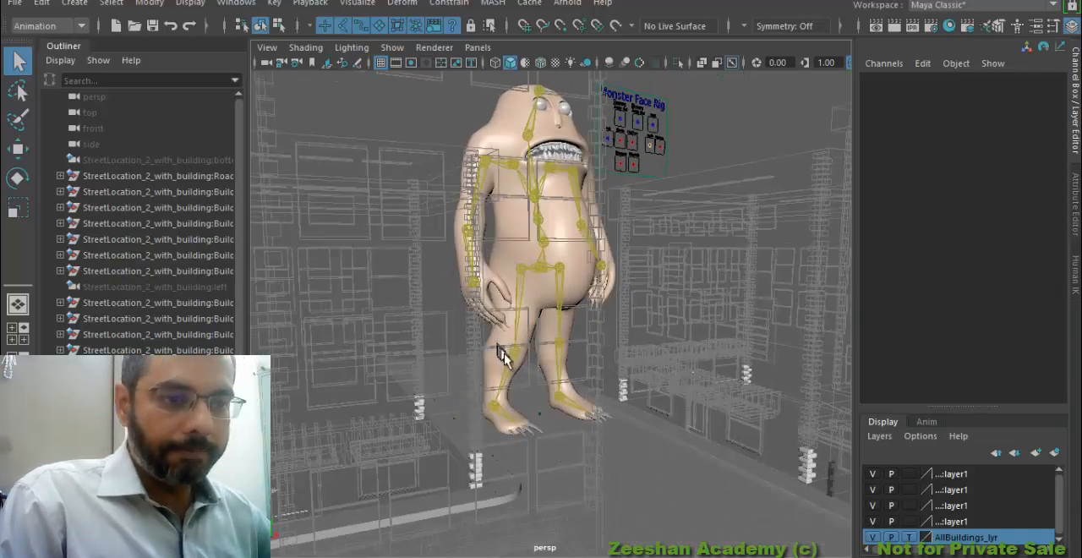
alt+drag(591, 345, 516, 354)
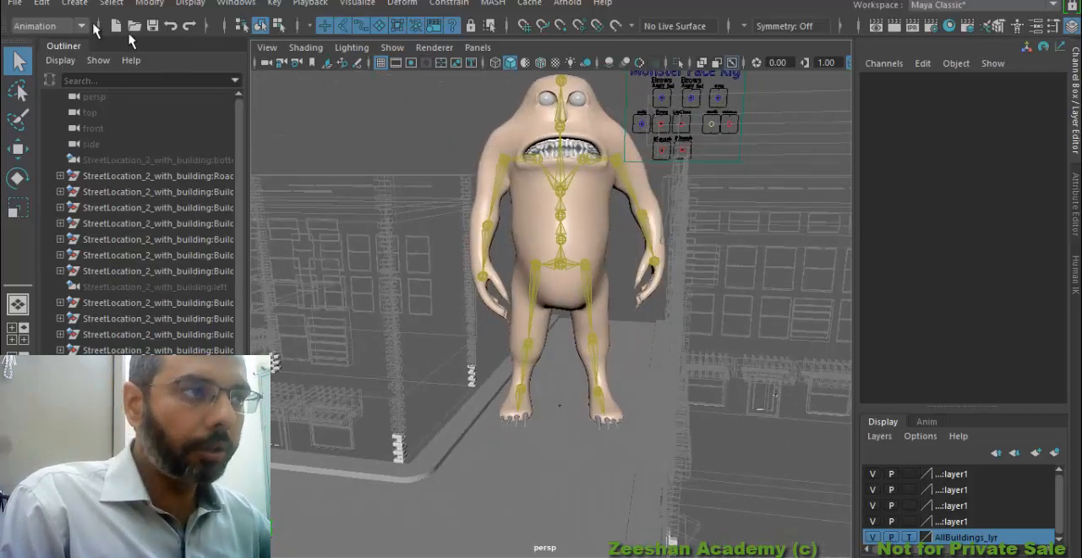
click(16, 4)
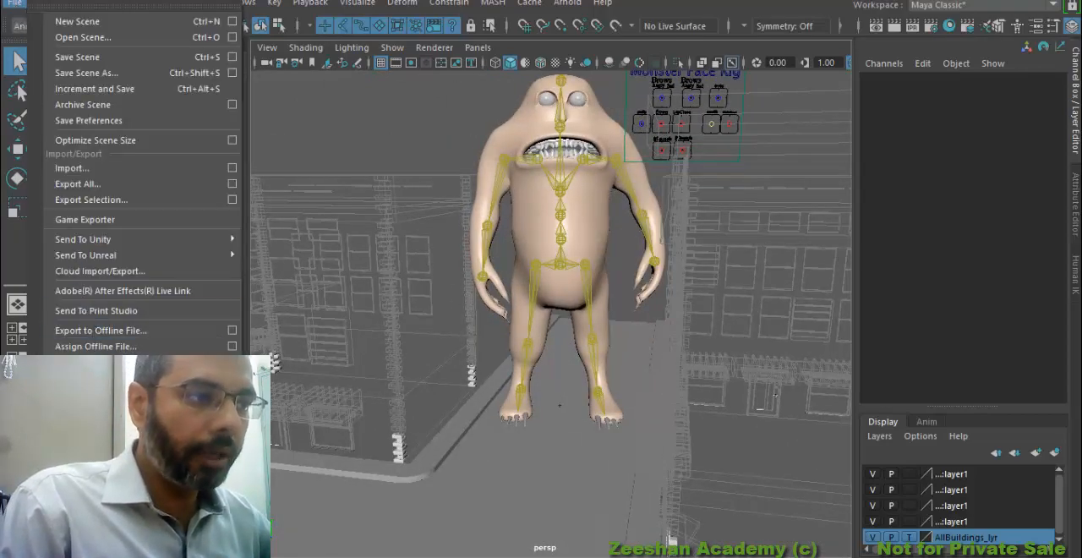
click(232, 418)
drag(224, 152, 401, 51)
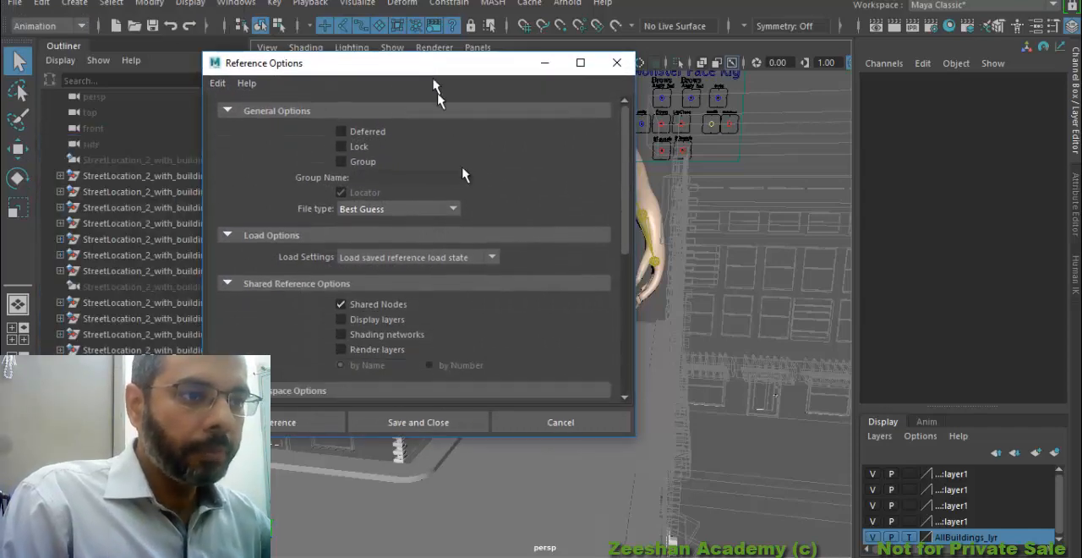
click(616, 57)
Open the Reference Editor and unload the Monster_4_Riged_final.mb reference
click(14, 4)
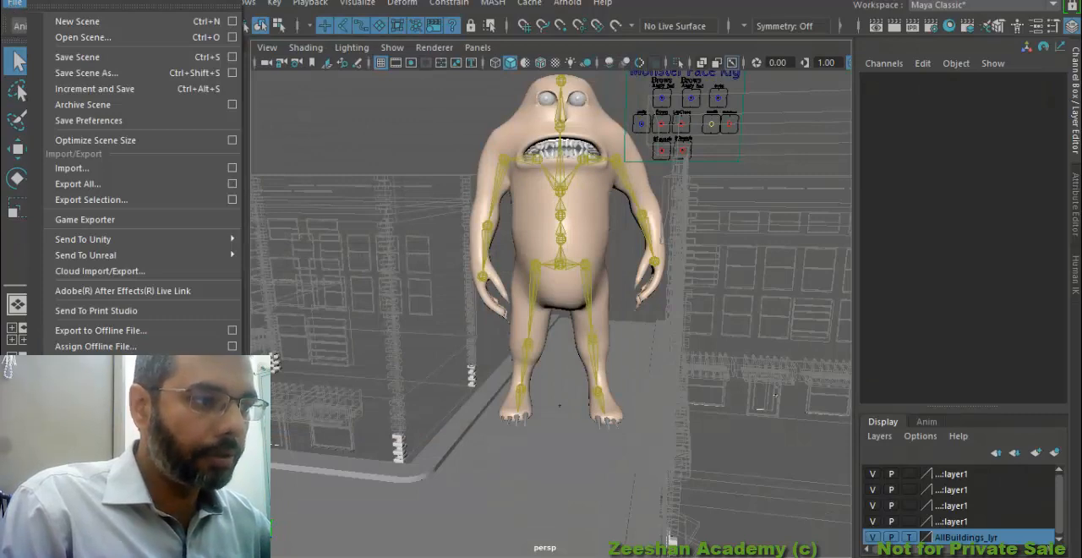
click(89, 390)
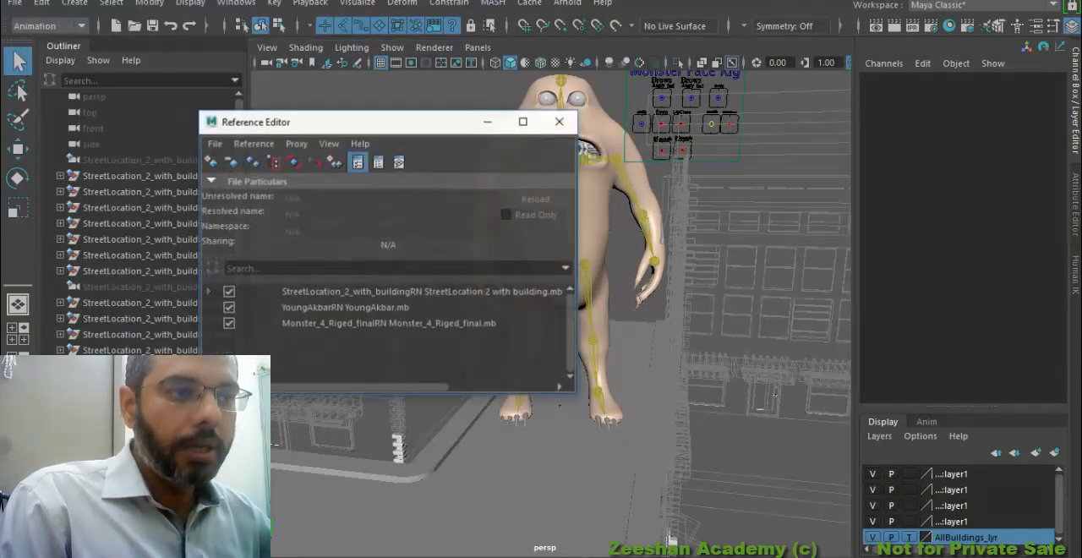
click(328, 326)
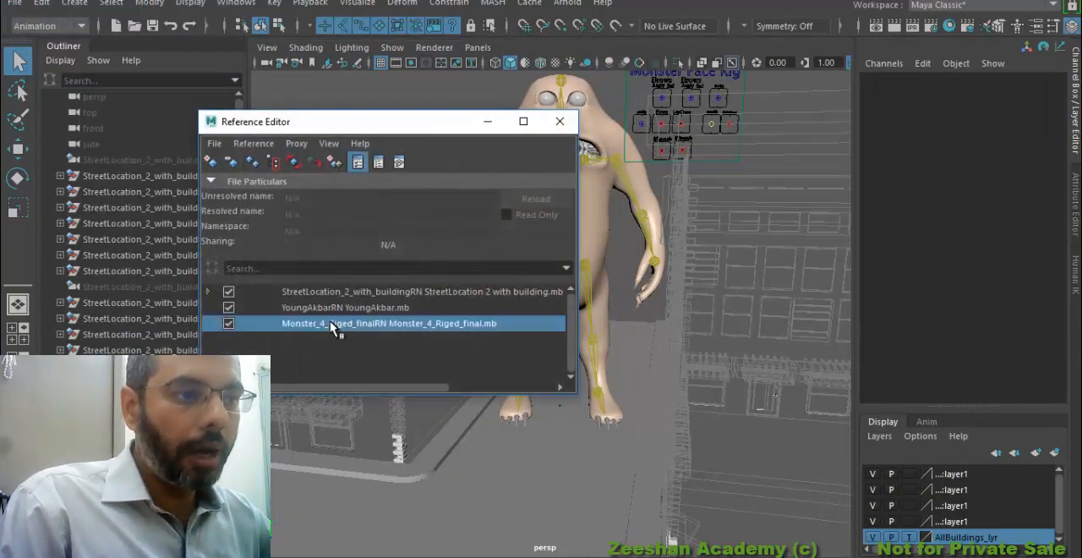
click(228, 324)
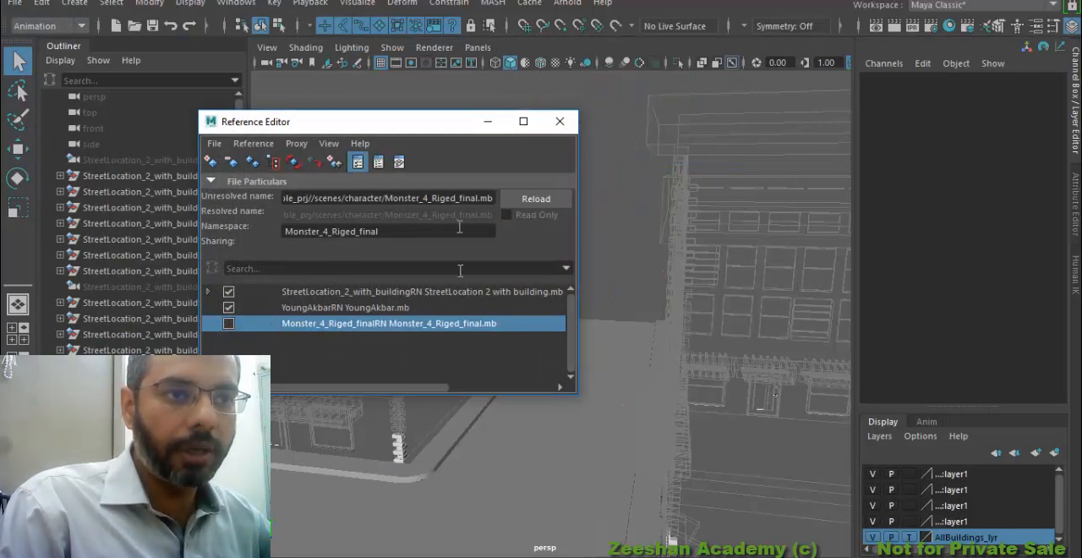
Check the street without the monster and reload the Monster_4_Riged_final.mb reference
drag(435, 133, 294, 75)
alt+drag(592, 380, 718, 459)
alt+right_drag(718, 459, 748, 410)
alt+drag(749, 411, 785, 388)
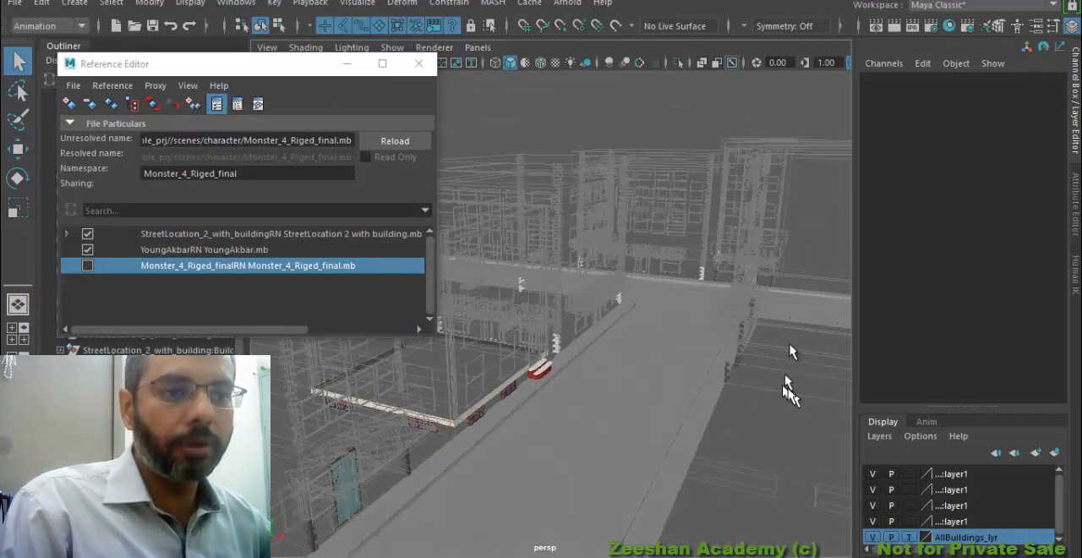
click(88, 267)
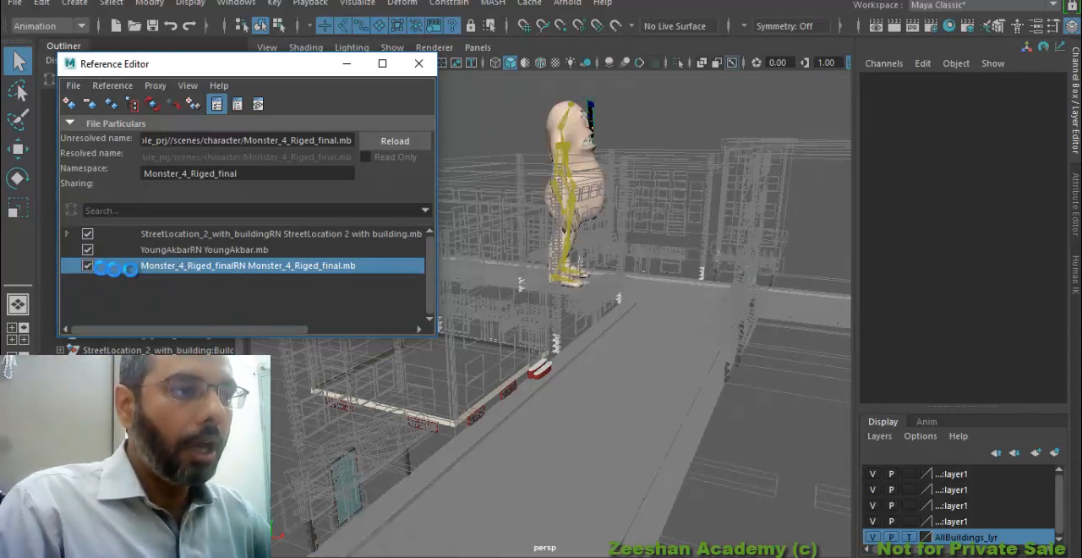
Unload the Monster_4_Riged_final.mb reference and remove it from the scene
click(87, 265)
right_click(175, 275)
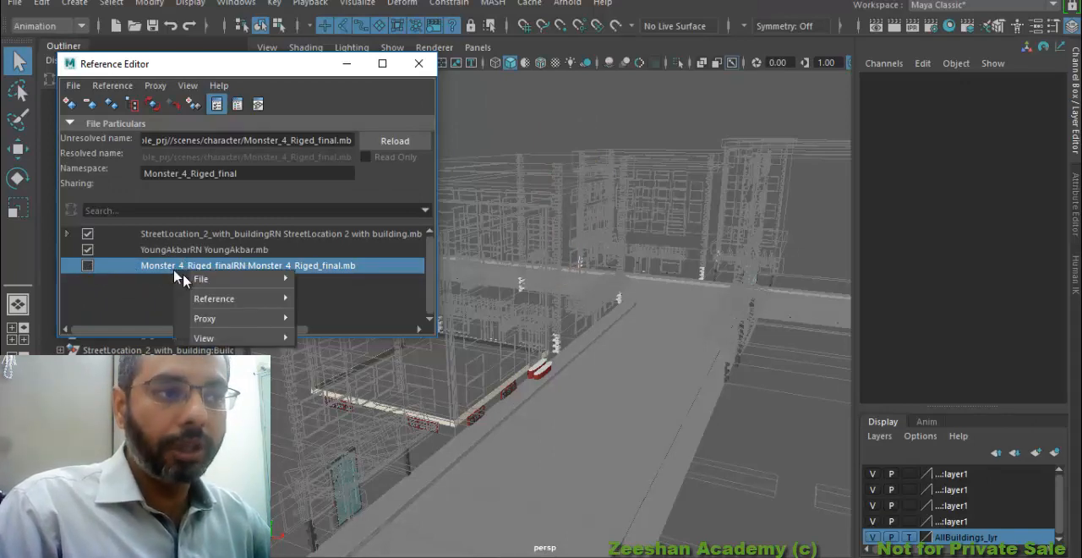
mouse_move(203, 279)
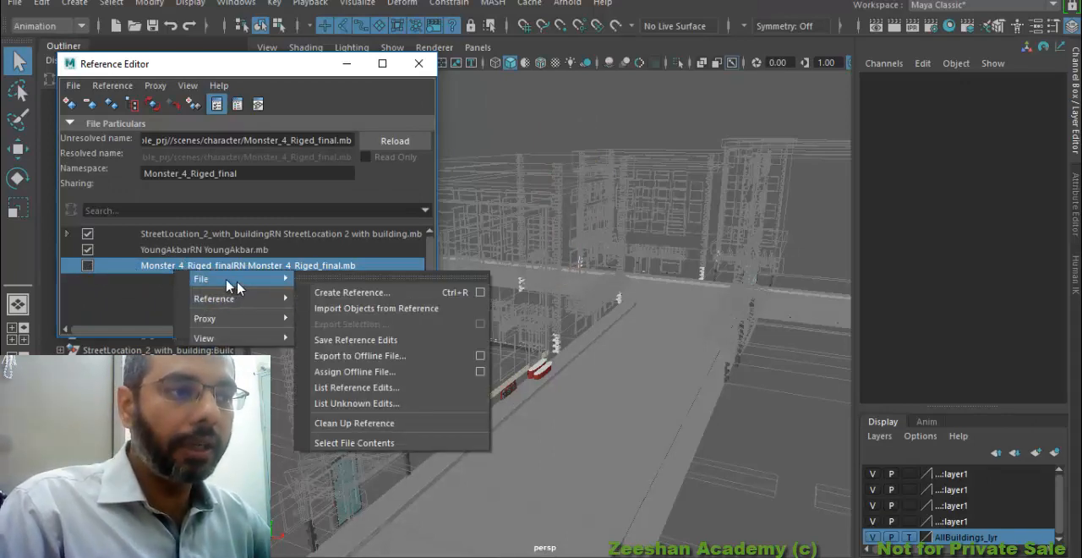
click(165, 268)
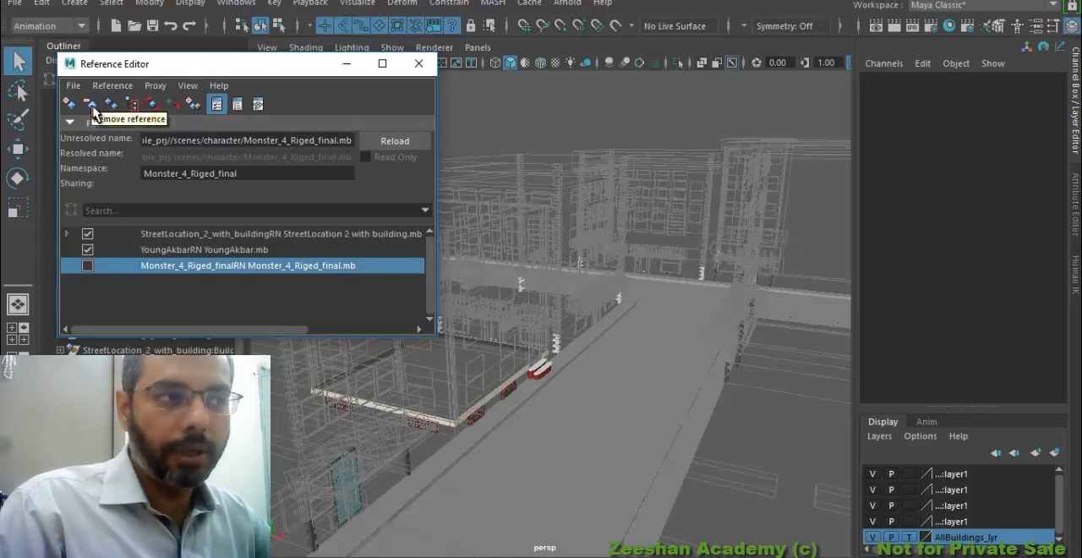
click(92, 107)
click(482, 283)
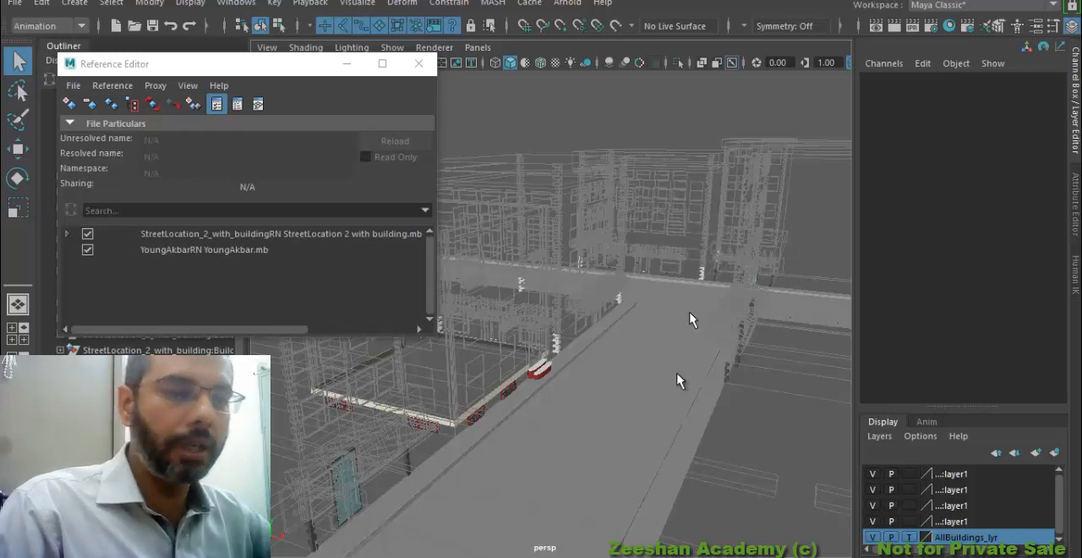
Reference Monster_5_RigedHand_final.mb from the project's scenes/character folder into the scene
click(71, 103)
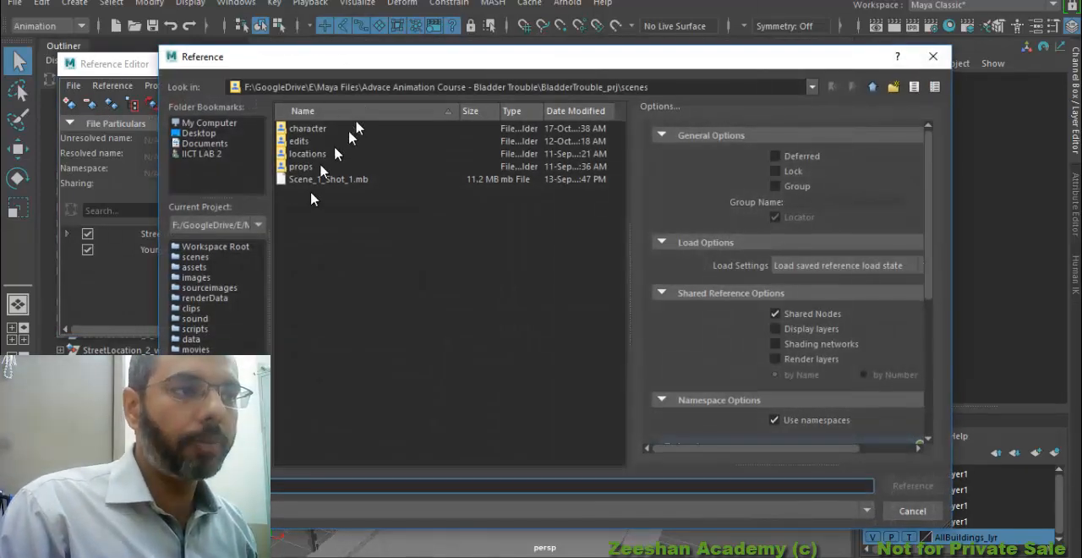
double_click(313, 130)
click(373, 192)
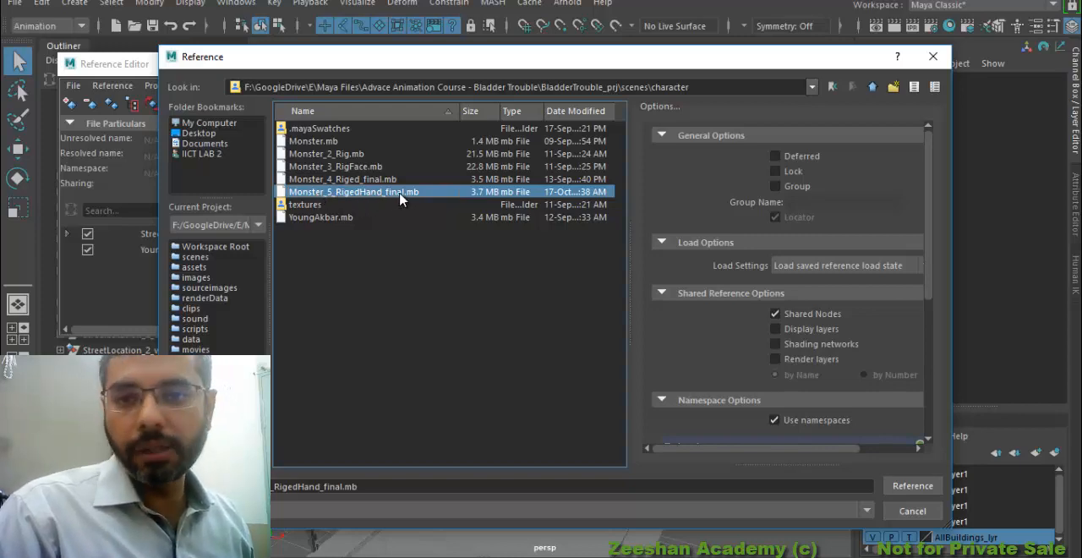
click(910, 485)
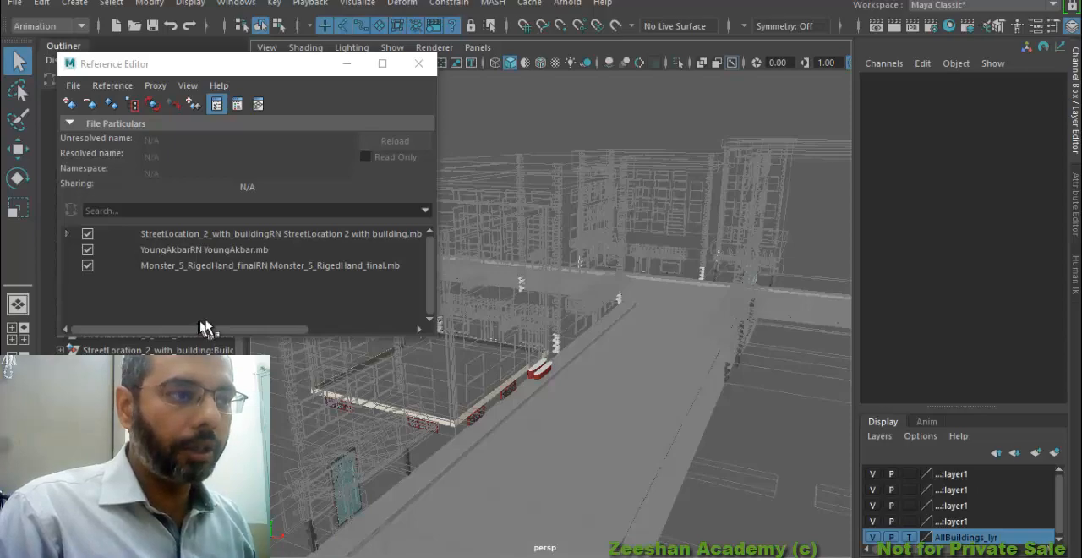
Minimize the Reference Editor and examine the newly referenced monster, its hand rig and its placement relative to the street
drag(327, 68, 392, 15)
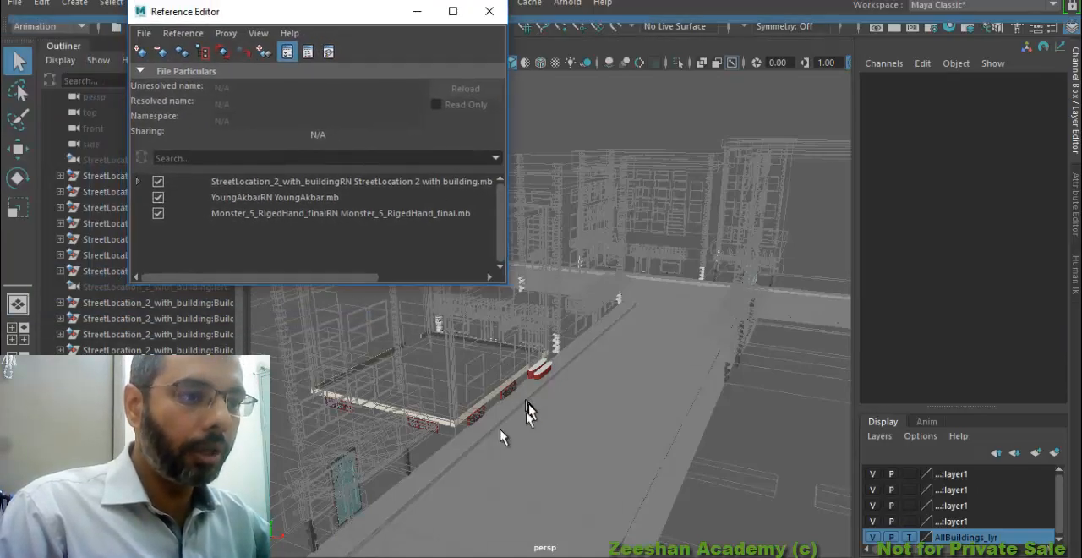
alt+middle_drag(507, 441, 792, 350)
scroll(608, 360, down, 5)
alt+middle_drag(572, 358, 647, 285)
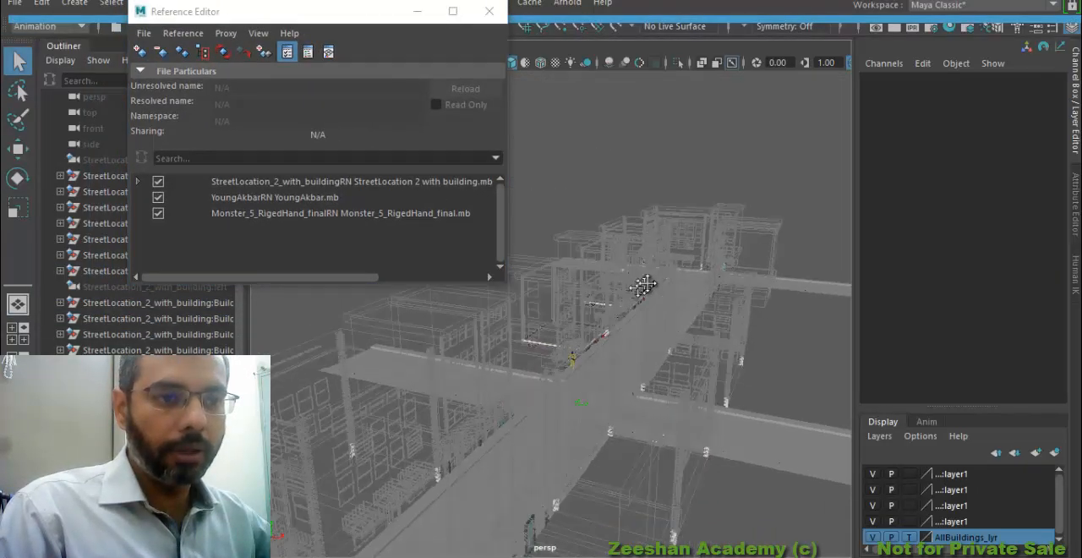
scroll(495, 338, up, 3)
scroll(495, 338, down, 5)
alt+drag(495, 338, 507, 314)
scroll(501, 355, up, 5)
scroll(501, 355, down, 2)
click(420, 11)
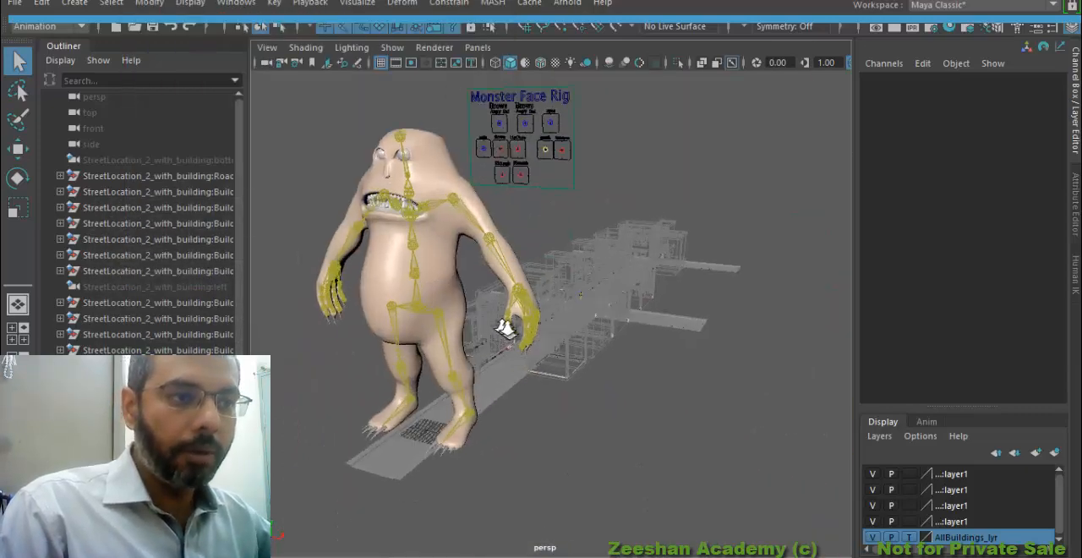
scroll(456, 317, up, 4)
alt+drag(464, 245, 607, 276)
scroll(761, 265, up, 2)
Select the mouth control on the Monster Face Rig board and activate the Move tool
click(821, 250)
key(w)
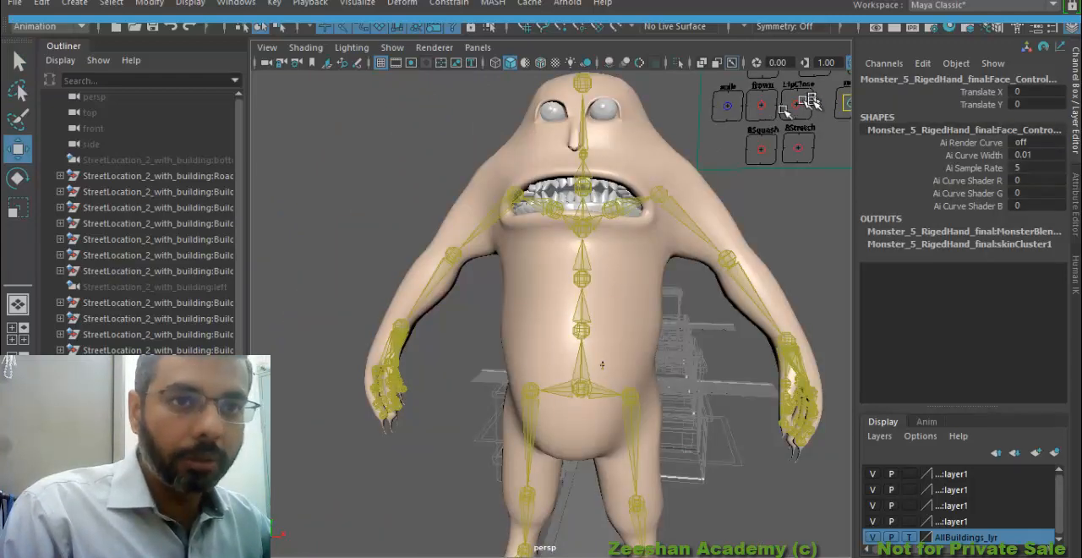
alt+middle_drag(801, 97, 747, 148)
mouse_move(682, 148)
mouse_down()
mouse_move(688, 118)
mouse_move(689, 147)
mouse_up()
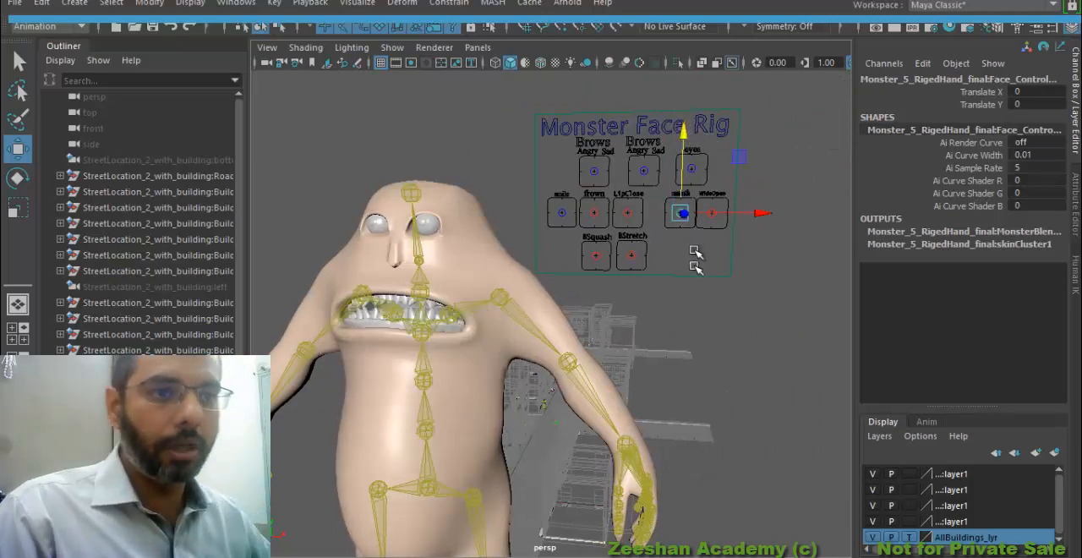
alt+middle_drag(442, 381, 553, 334)
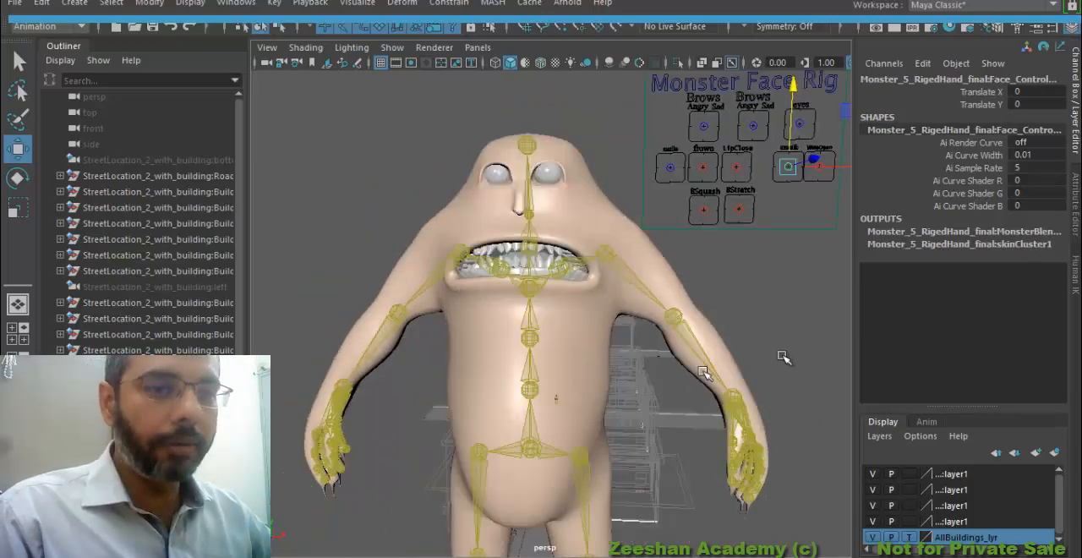
Select YoungAkbar's reference control in the HumanIK controls, try moving it along the street, and undo the move
click(1075, 283)
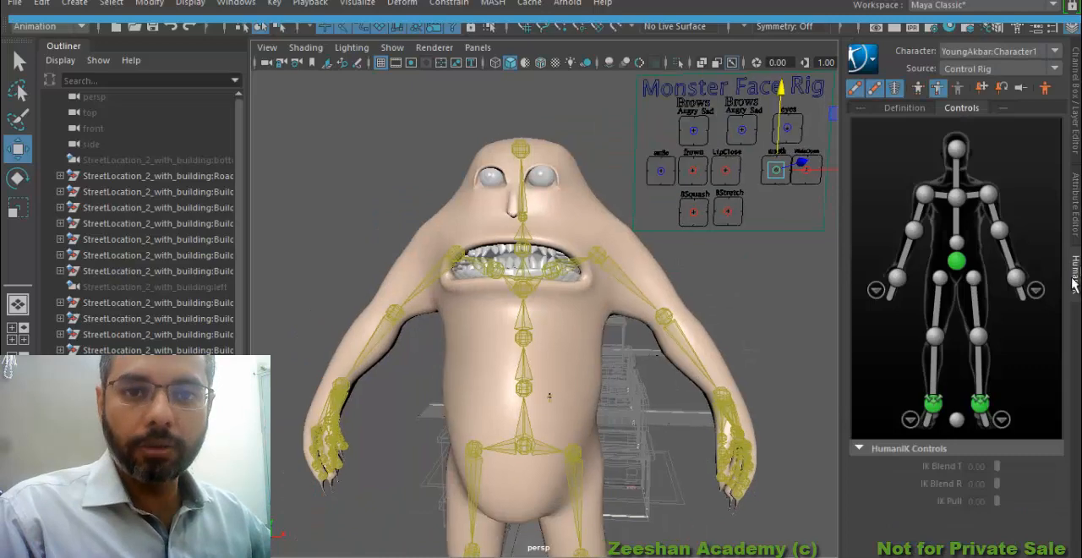
click(956, 420)
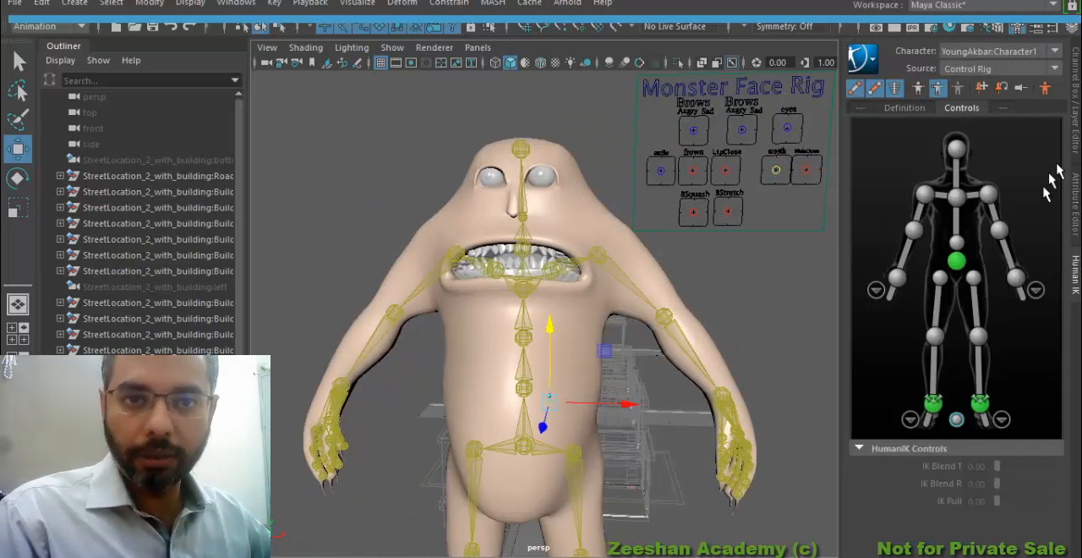
alt+right_drag(504, 387, 444, 376)
alt+drag(444, 376, 484, 380)
alt+right_drag(484, 380, 505, 380)
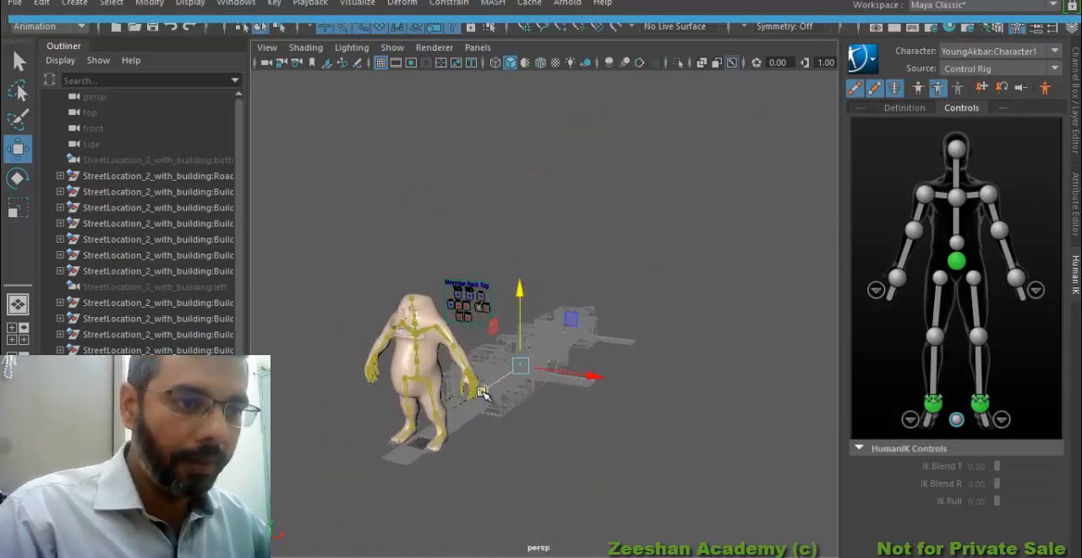
drag(481, 392, 566, 343)
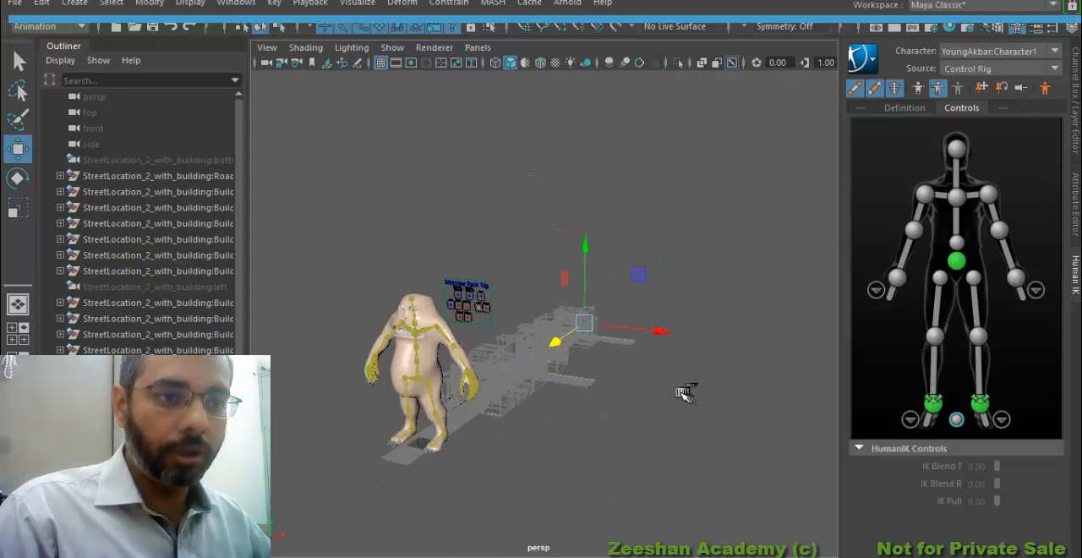
key(ctrl+z)
Examine YoungAkbar's position on the street and the monster's scale and placement relative to him
alt+right_drag(435, 400, 702, 429)
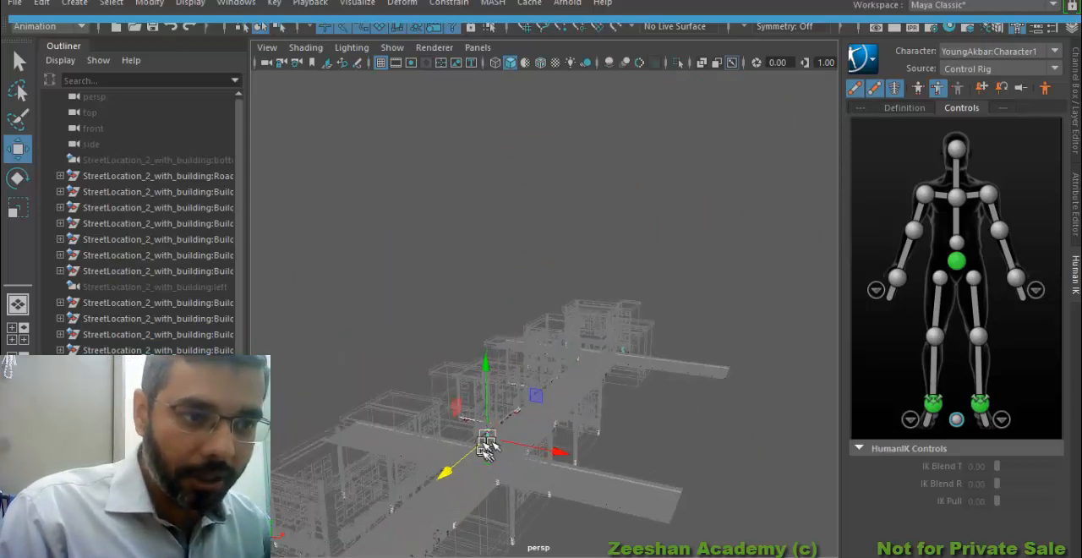
alt+middle_drag(546, 382, 589, 317)
alt+drag(554, 358, 602, 339)
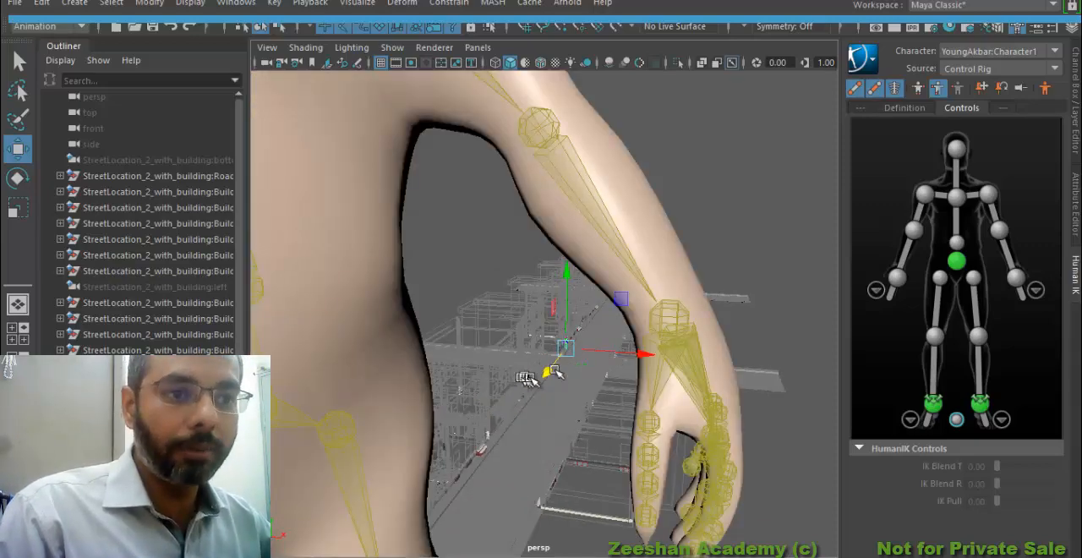
alt+drag(554, 372, 471, 396)
alt+right_drag(555, 400, 719, 420)
alt+middle_drag(549, 380, 646, 288)
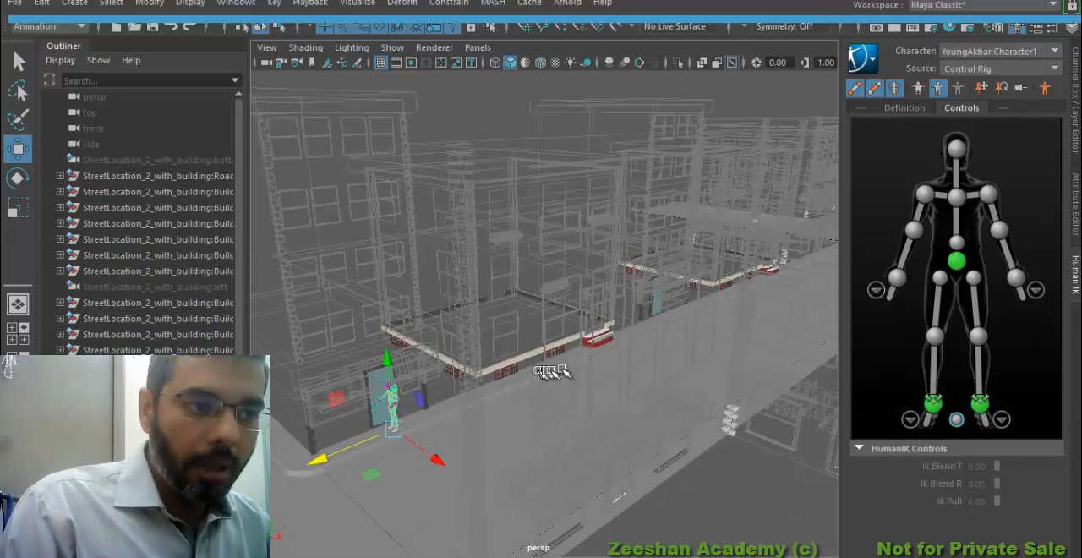
alt+drag(541, 374, 572, 350)
alt+right_drag(572, 350, 676, 355)
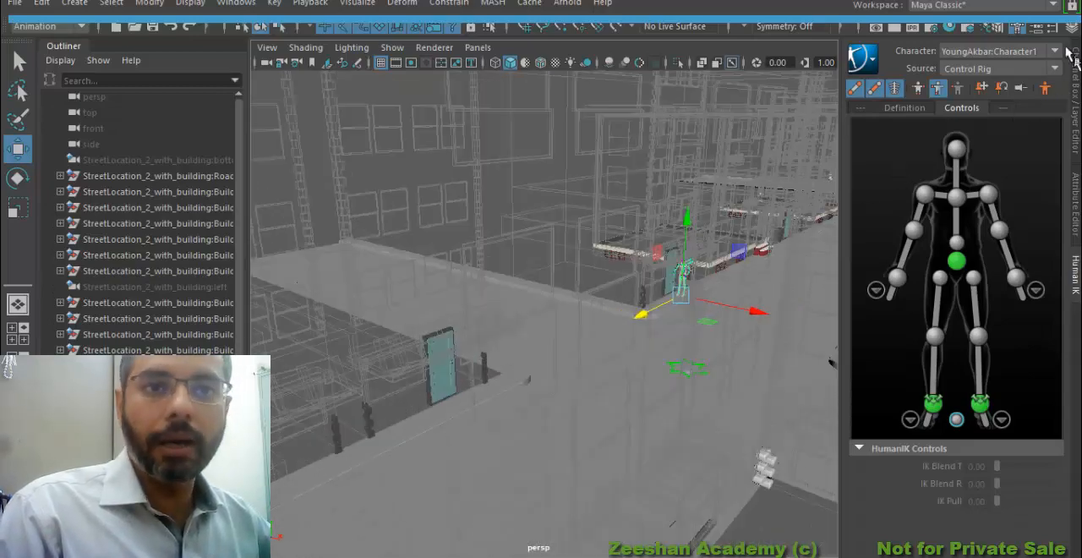
alt+right_drag(577, 367, 414, 393)
alt+drag(541, 386, 493, 379)
alt+right_drag(546, 362, 499, 377)
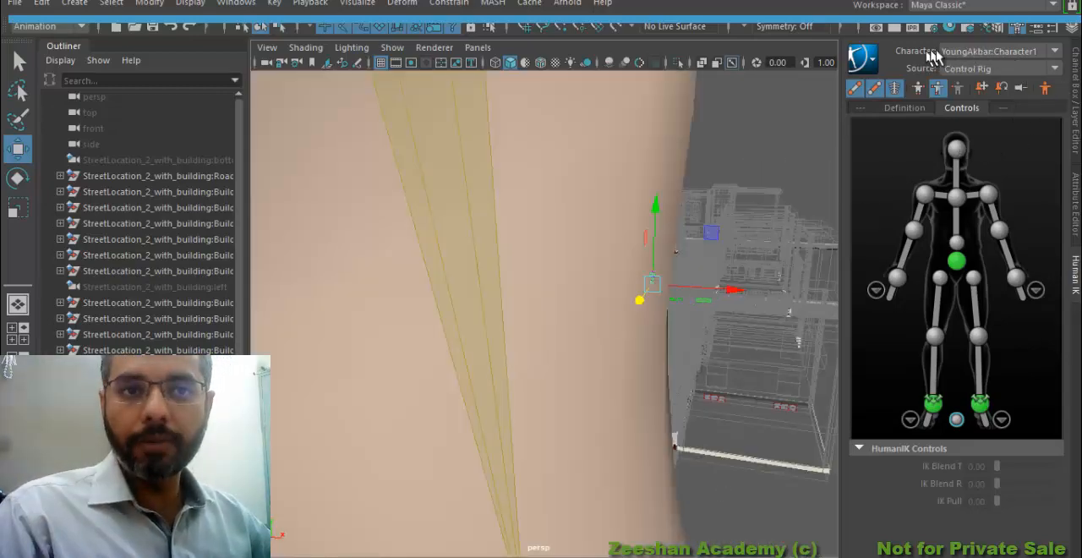
Switch the HumanIK character from YoungAkbar to Monster_5_RigedHand_final and select the monster's reference control
click(983, 69)
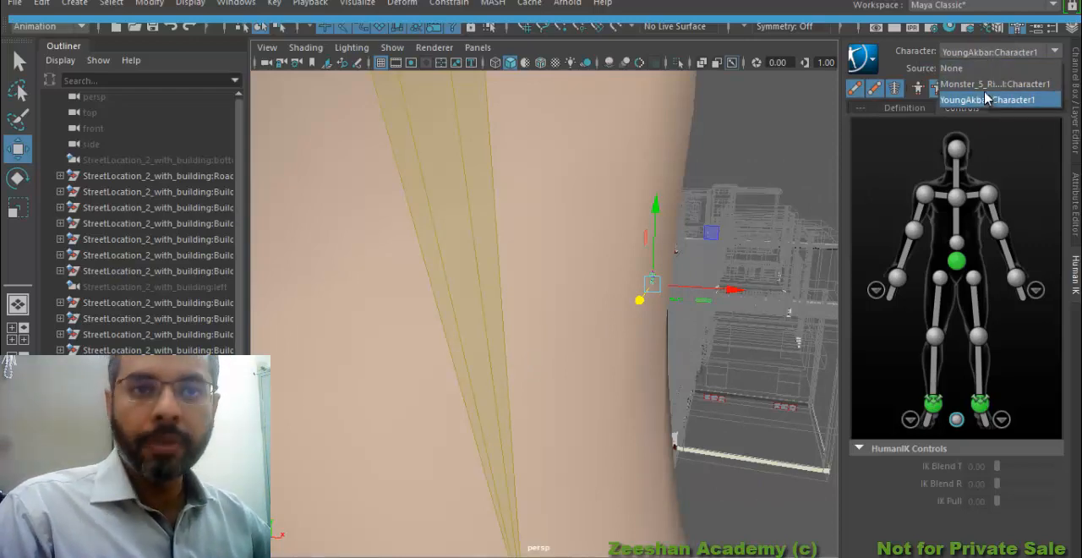
click(984, 84)
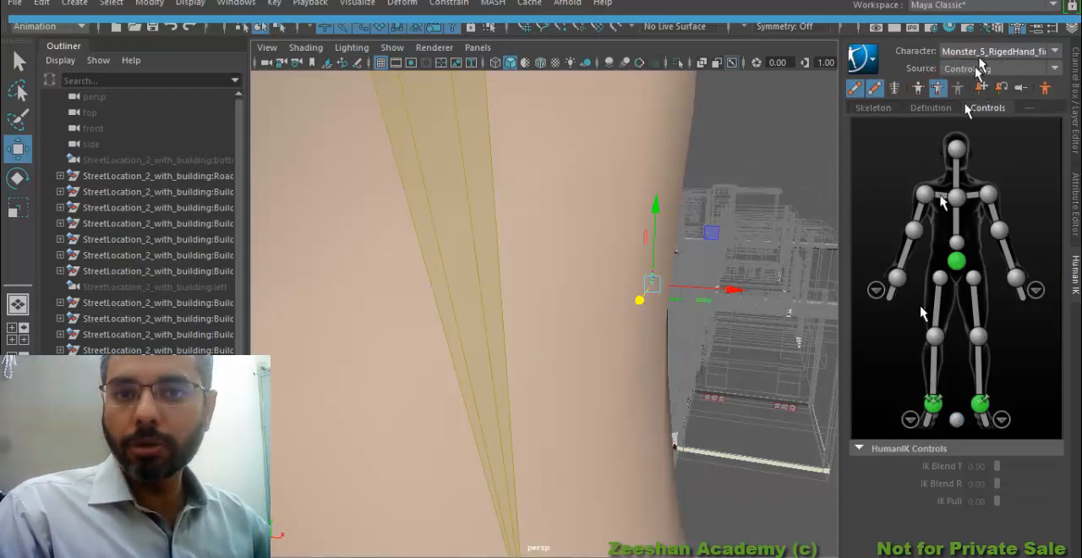
click(985, 68)
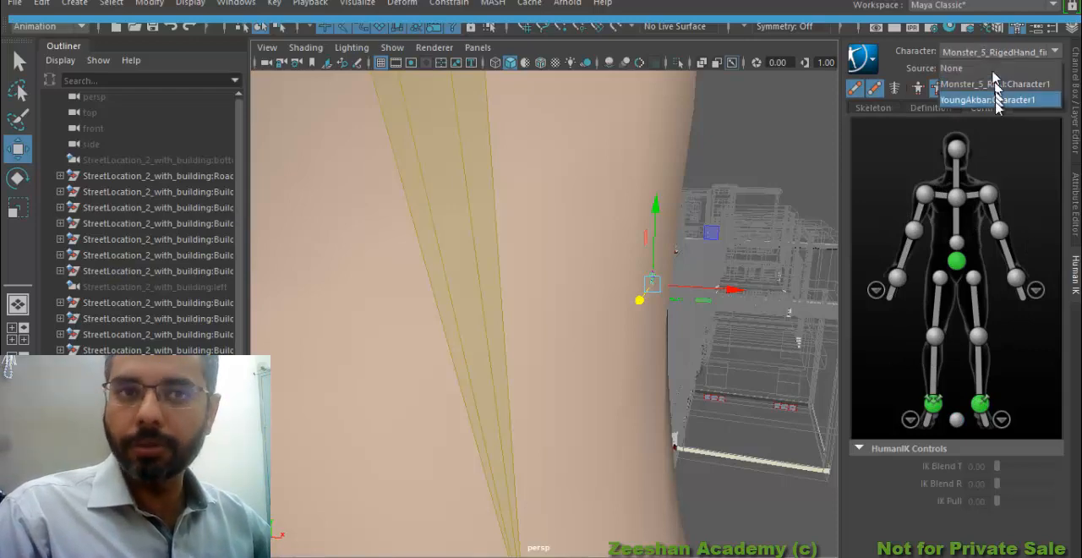
click(988, 100)
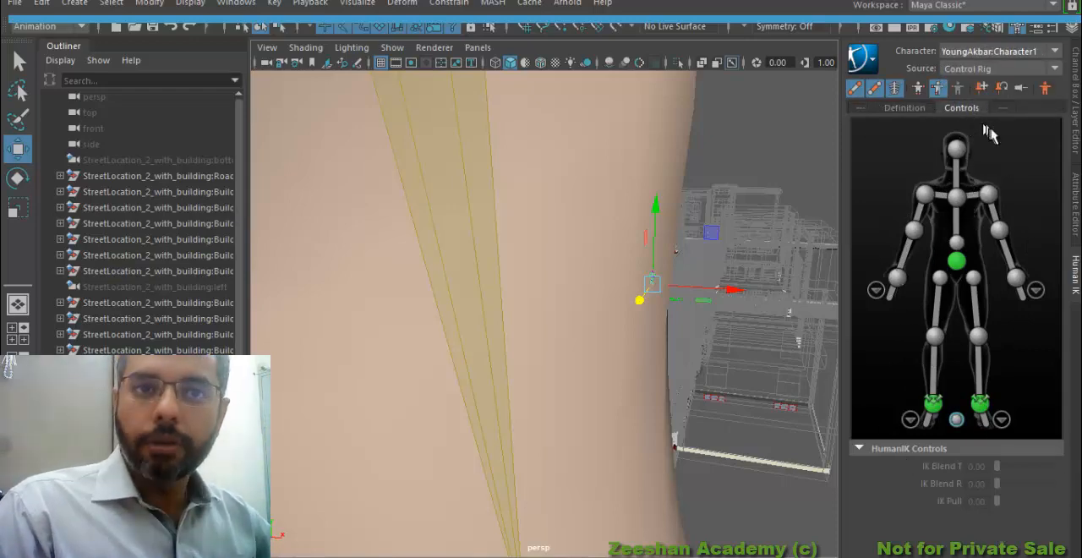
click(982, 69)
click(993, 83)
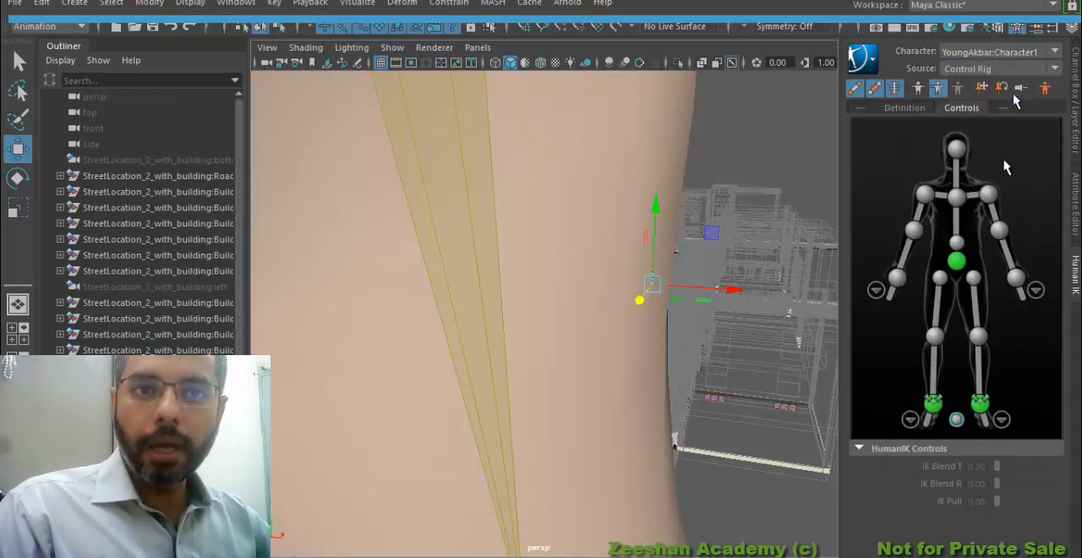
click(957, 420)
key(f)
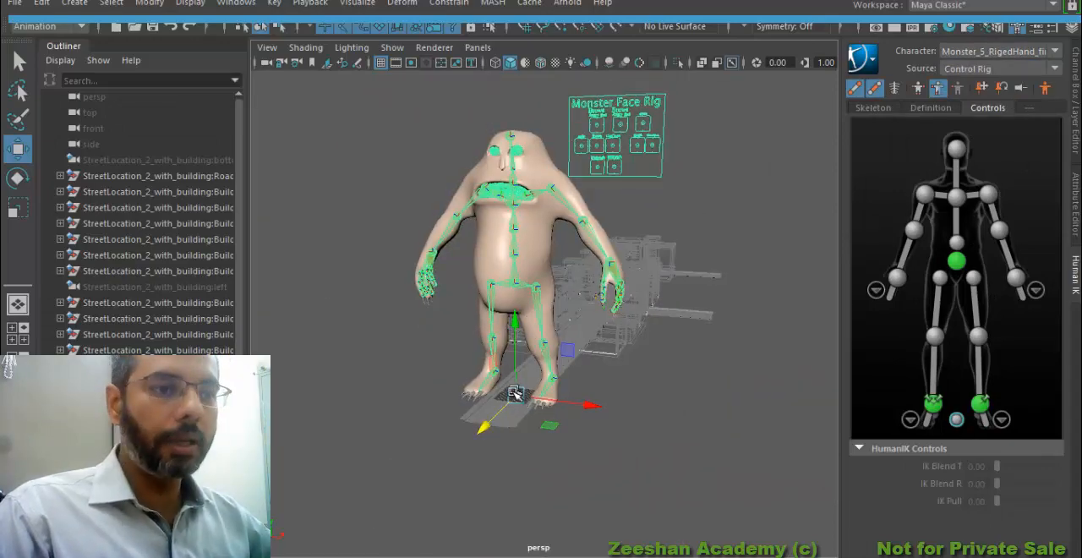
Move the monster's reference control along the street to a Translate Z of about -492.8
alt+drag(489, 422, 490, 353)
key(f)
alt+right_drag(539, 271, 338, 271)
alt+middle_drag(760, 228, 736, 398)
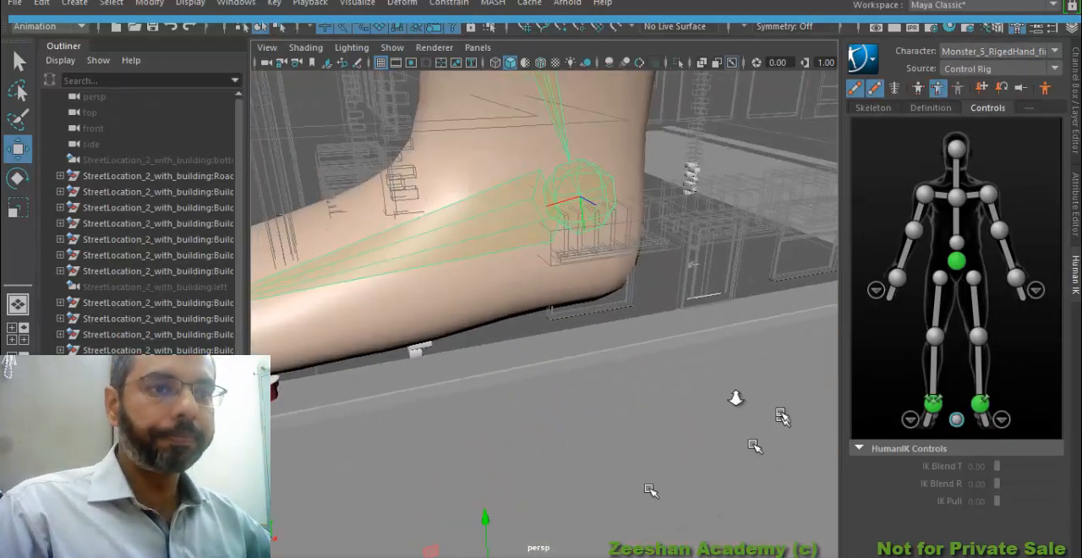
alt+right_drag(677, 309, 494, 309)
alt+drag(495, 310, 617, 328)
Rotate the monster to face along the street, setting Rotate Y to 90 and refining it to about 95.9
key(e)
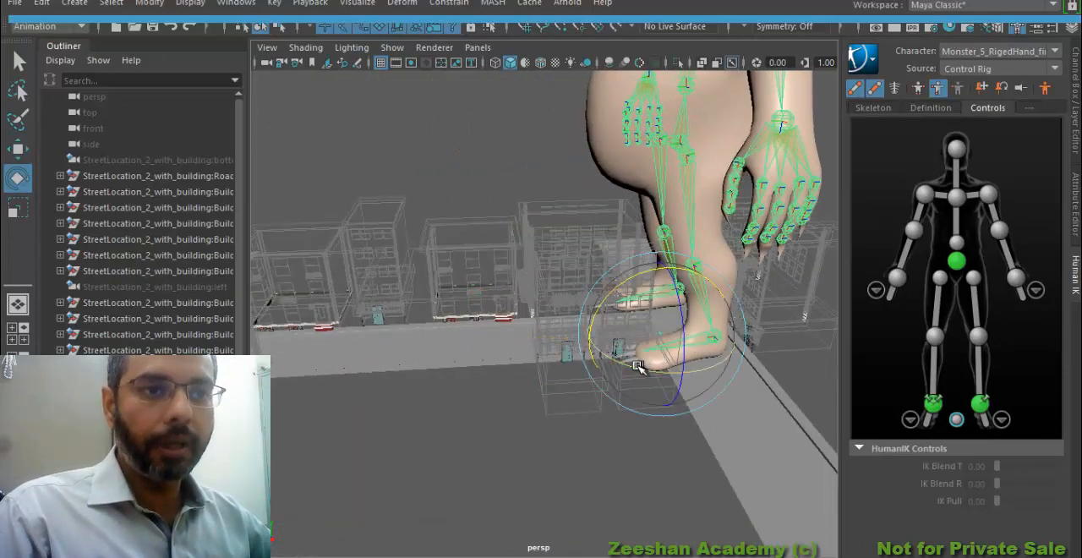
drag(693, 363, 742, 357)
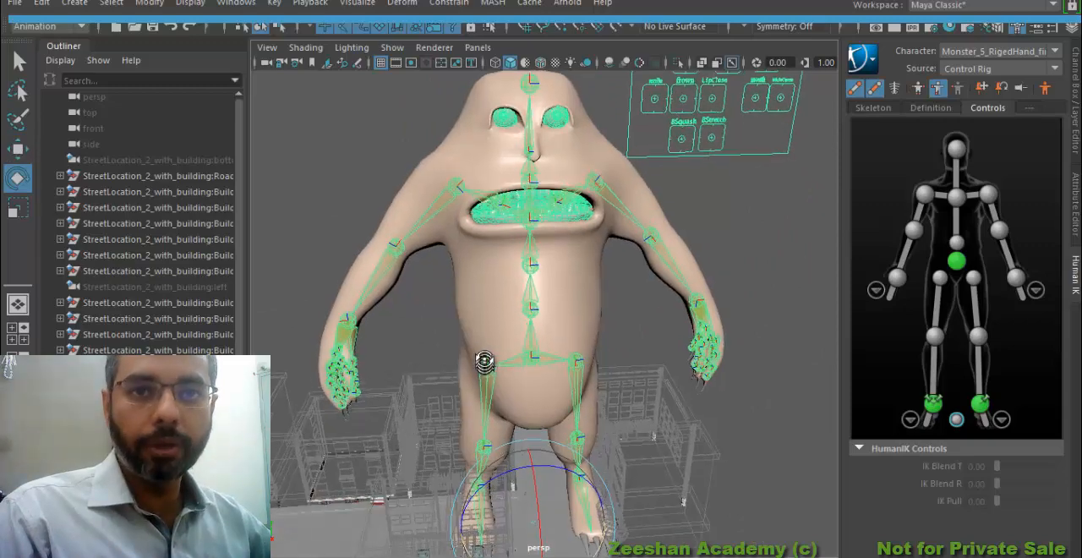
click(1075, 91)
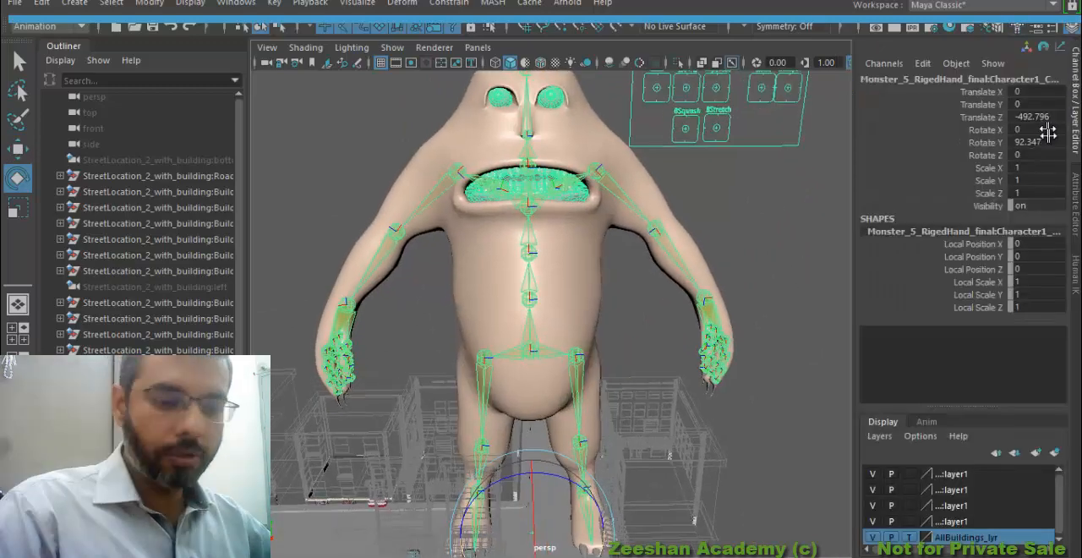
key(Return)
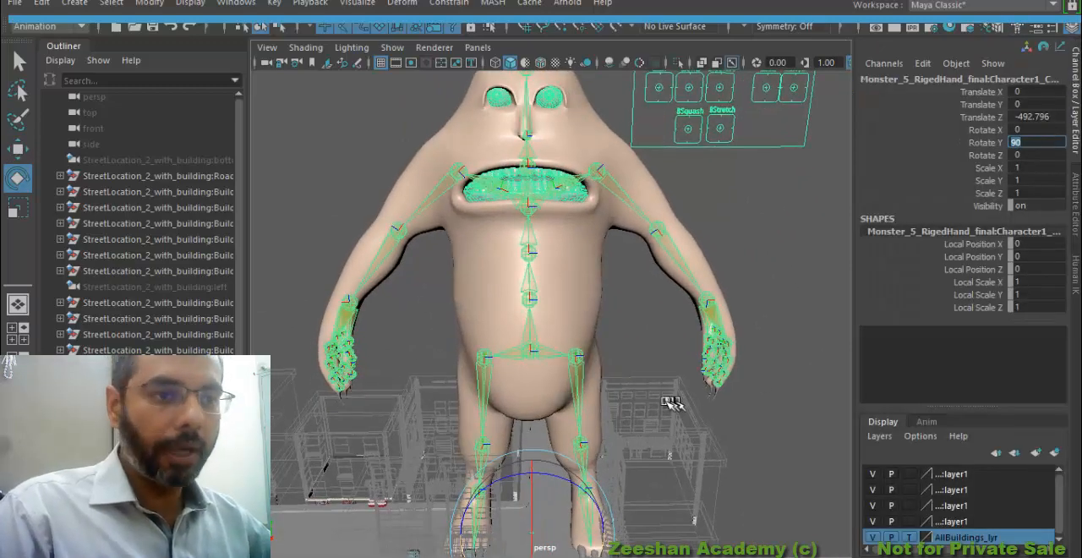
alt+middle_drag(670, 404, 640, 336)
alt+drag(640, 336, 589, 359)
drag(526, 519, 533, 518)
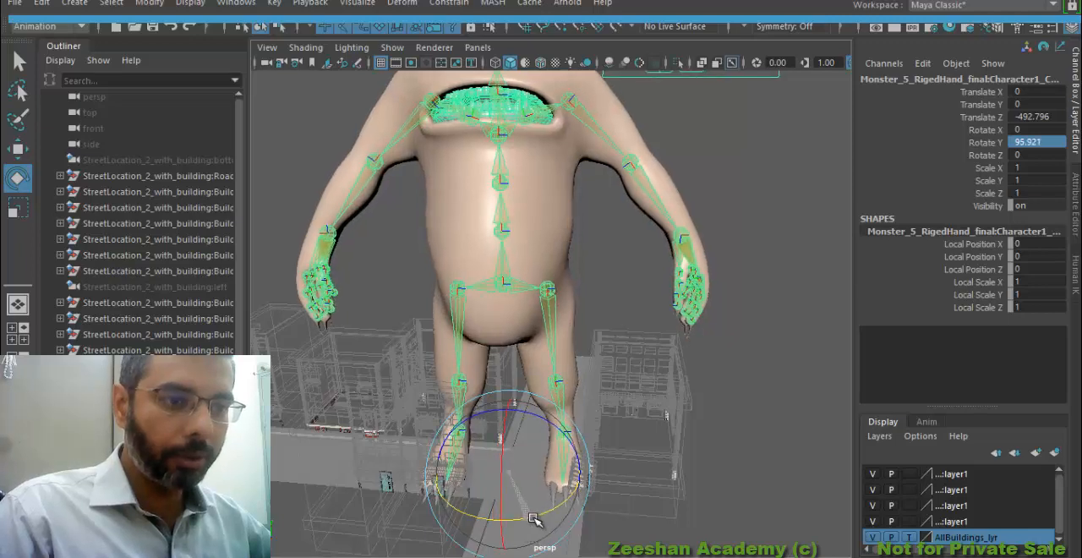
Shift the monster across the street to a Translate Z of about -508 and scale it down uniformly to about 0.41
key(w)
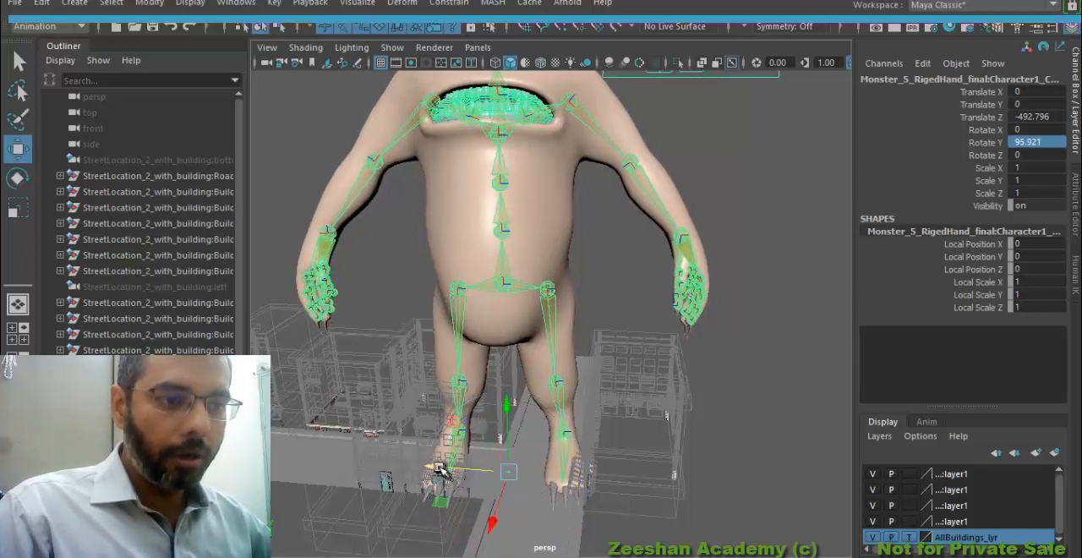
drag(438, 470, 276, 464)
key(r)
mouse_move(459, 368)
alt+mouse_down()
mouse_move(462, 343)
mouse_move(475, 372)
alt+mouse_up()
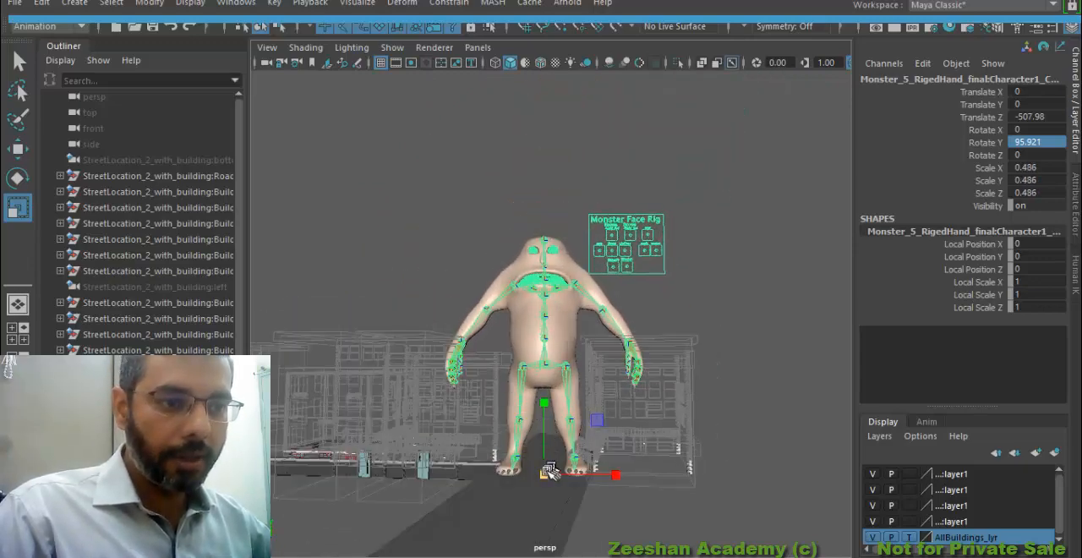
drag(548, 471, 547, 332)
Move the monster's reference control to a Translate X of about -47.5 and check its placement between the buildings
key(w)
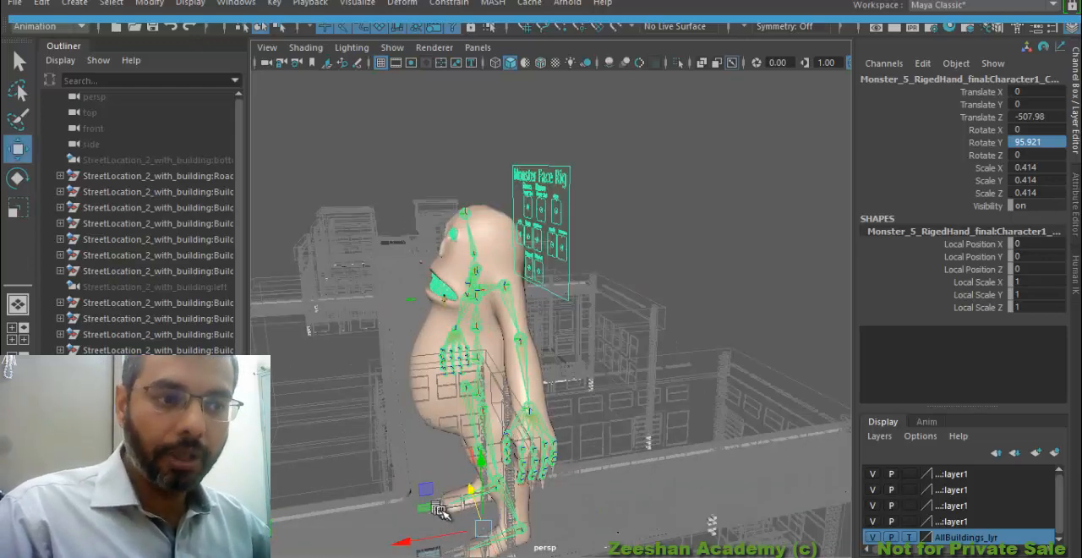
drag(419, 535, 610, 503)
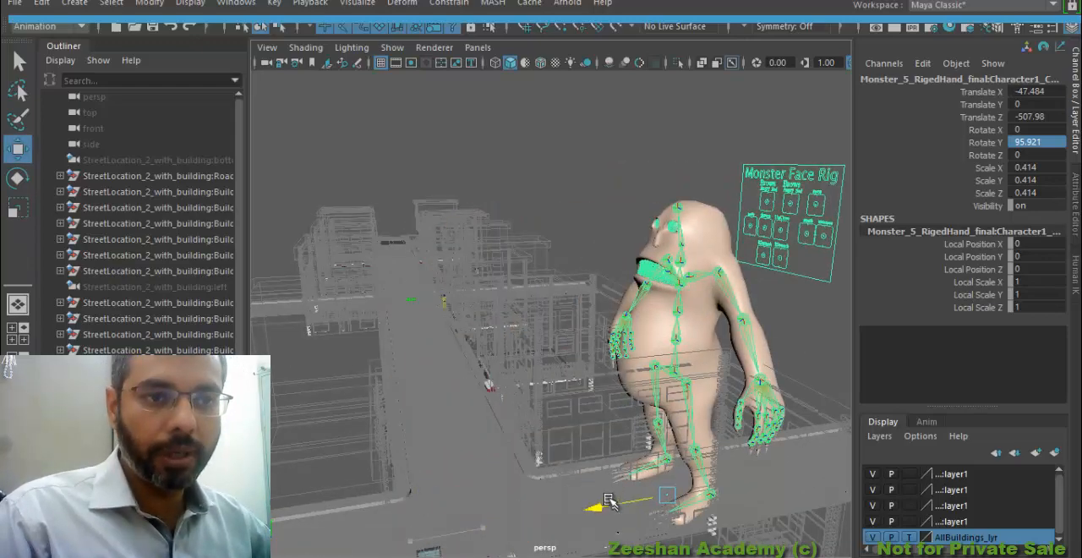
alt+drag(601, 409, 667, 401)
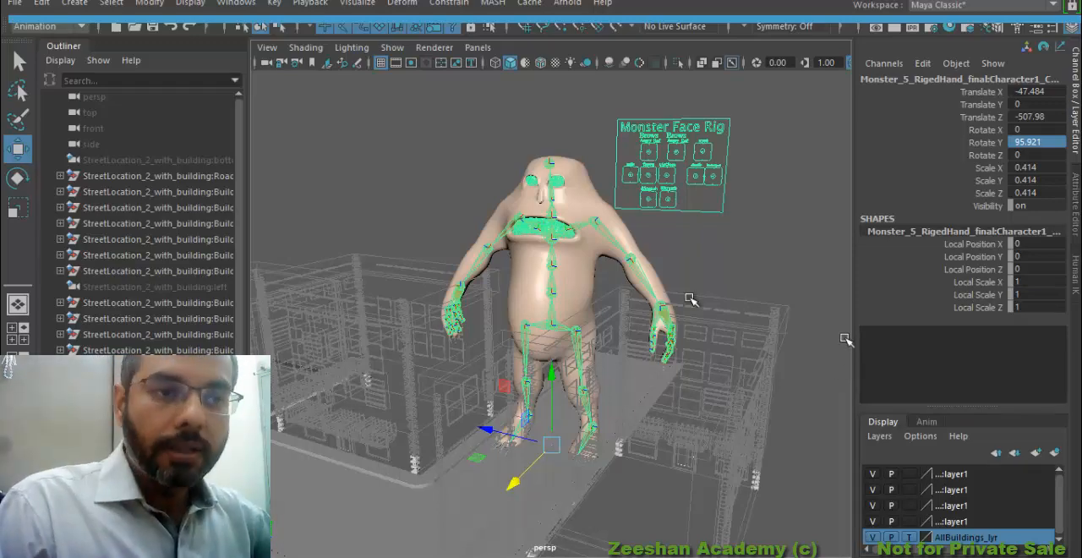
alt+drag(482, 347, 708, 344)
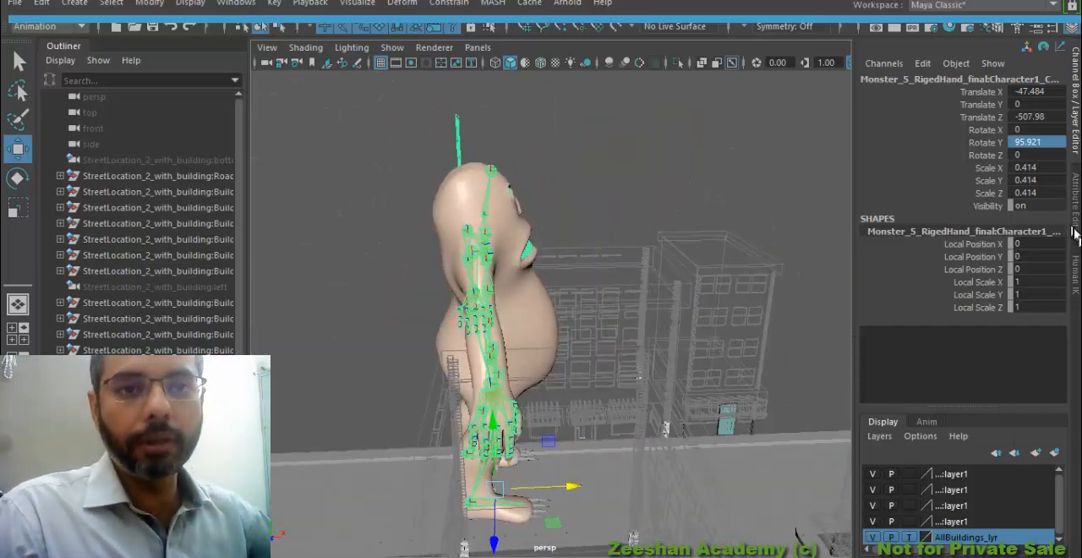
Return to the HumanIK controls and refine the monster's uniform scale relative to the road and buildings
click(1075, 276)
alt+drag(507, 365, 575, 355)
alt+middle_drag(546, 359, 568, 326)
alt+drag(568, 325, 524, 363)
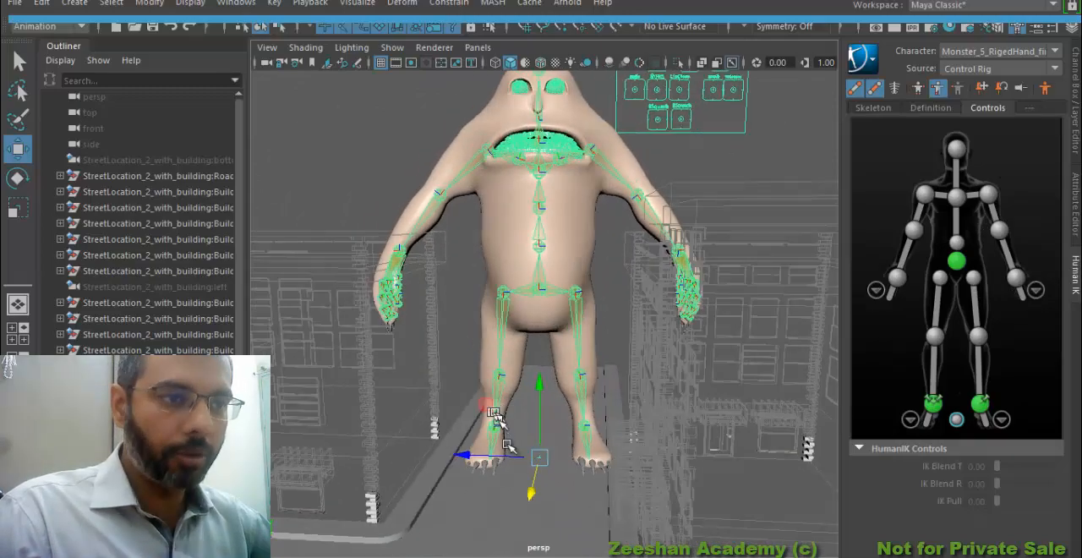
key(r)
drag(539, 458, 718, 478)
alt+drag(570, 446, 435, 399)
alt+drag(505, 414, 605, 409)
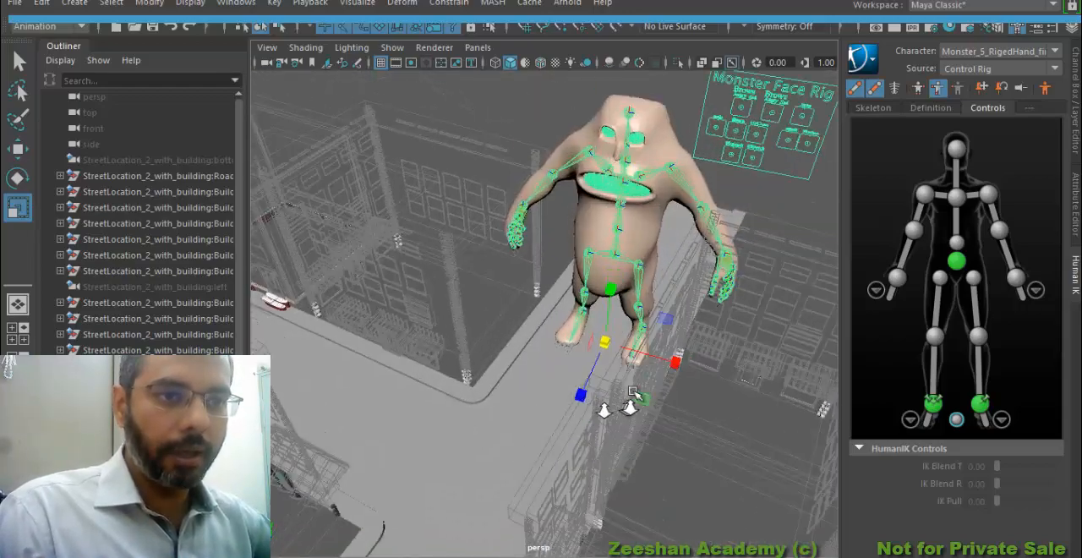
scroll(632, 400, up, 3)
key(w)
key(r)
alt+drag(616, 351, 616, 346)
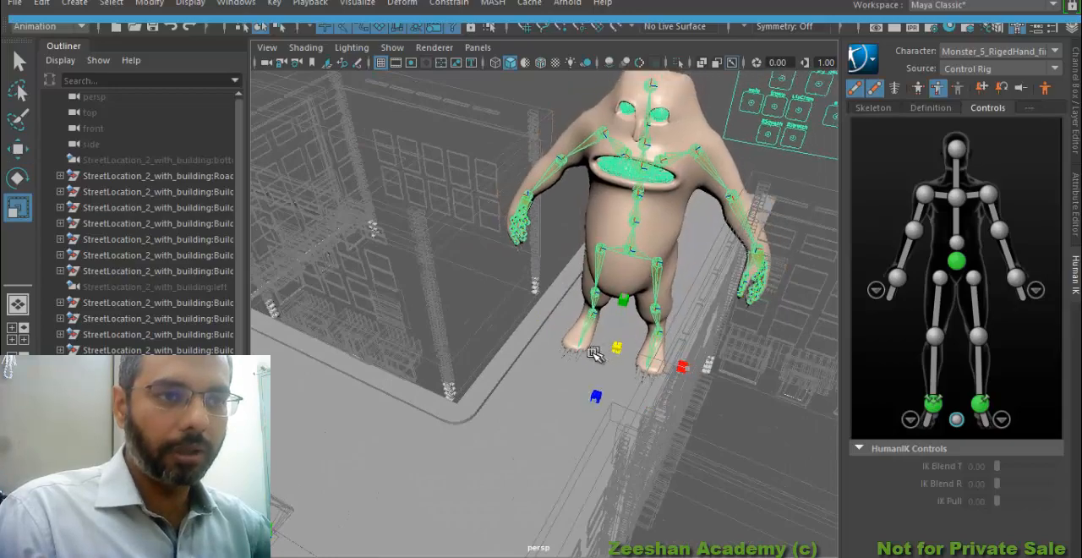
Reposition the monster's reference control along and across the road so it stands between the two rows of buildings
key(w)
drag(599, 392, 588, 414)
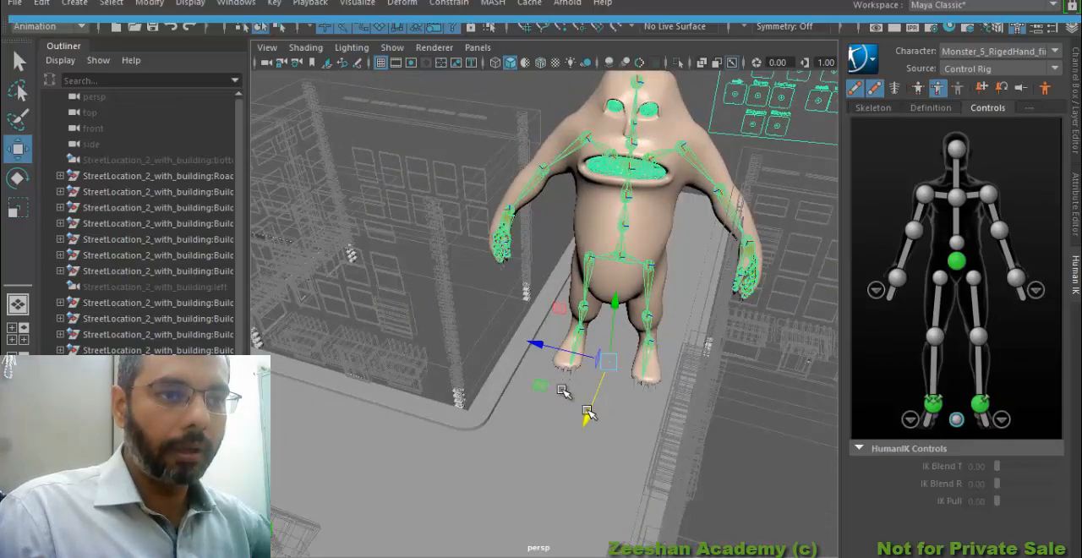
drag(539, 345, 655, 393)
alt+middle_drag(655, 393, 655, 372)
mouse_move(578, 424)
alt+mouse_down()
mouse_move(562, 459)
mouse_move(592, 422)
alt+mouse_up()
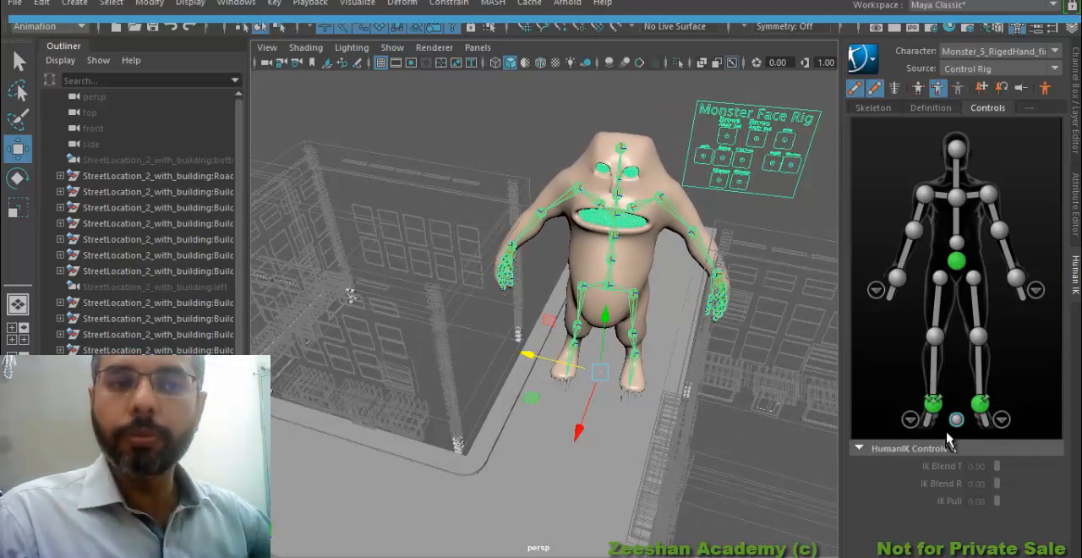
alt+drag(602, 399, 583, 385)
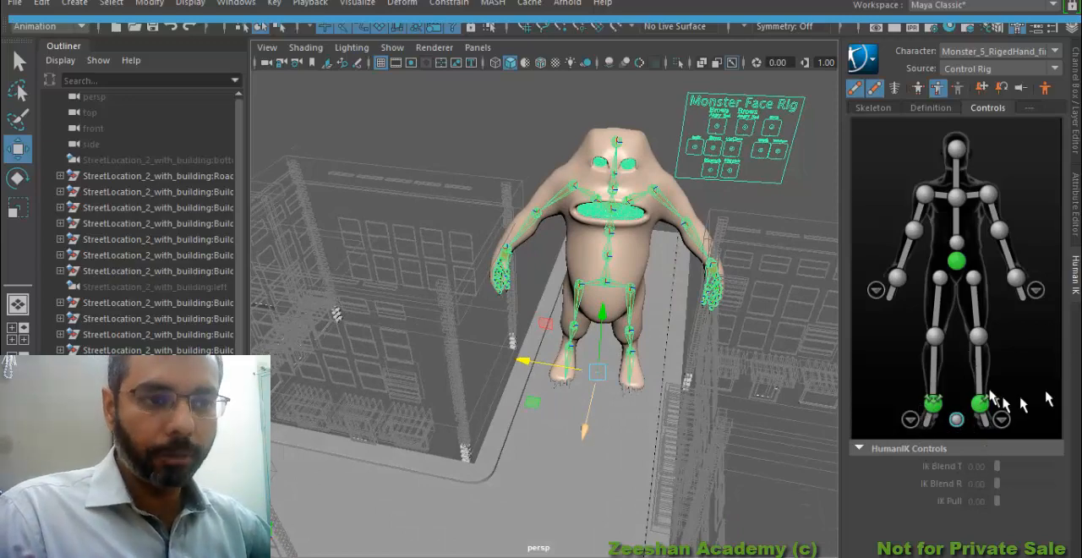
alt+drag(581, 302, 727, 287)
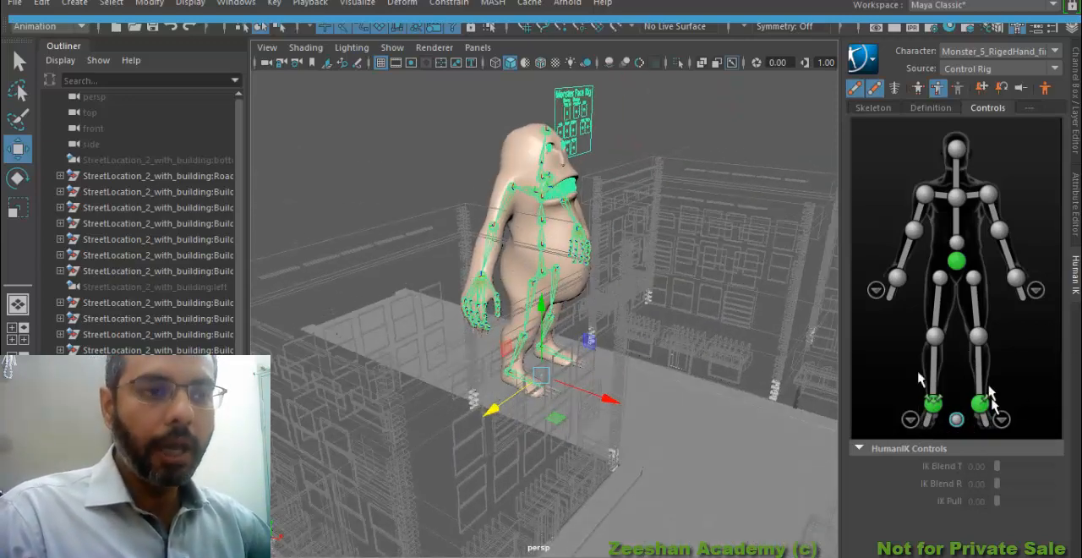
alt+drag(542, 361, 510, 291)
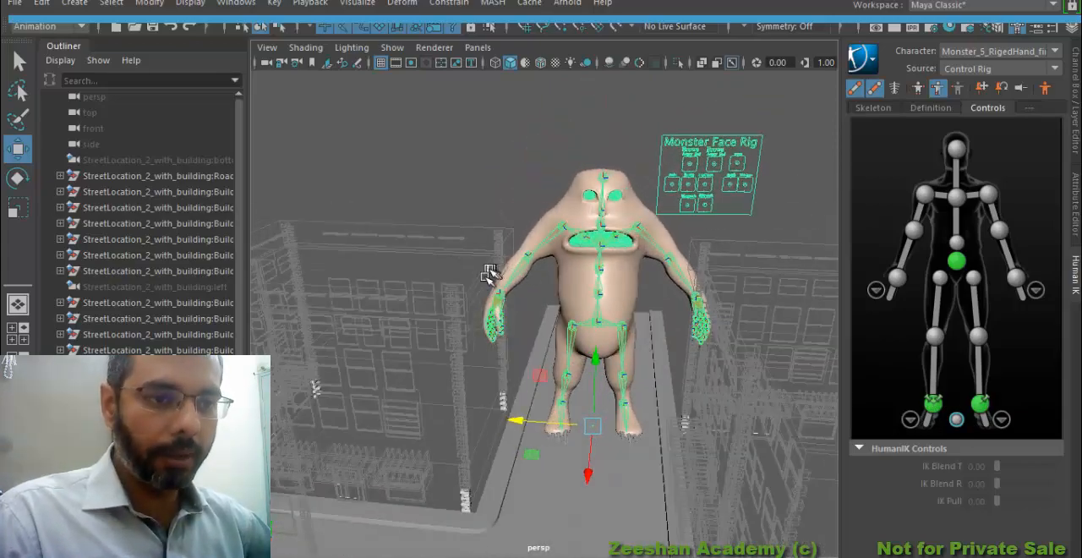
Move the monster's left wrist control slightly forward and adjust the position of its right wrist control
alt+drag(644, 296, 737, 307)
scroll(712, 313, up, 3)
click(1018, 279)
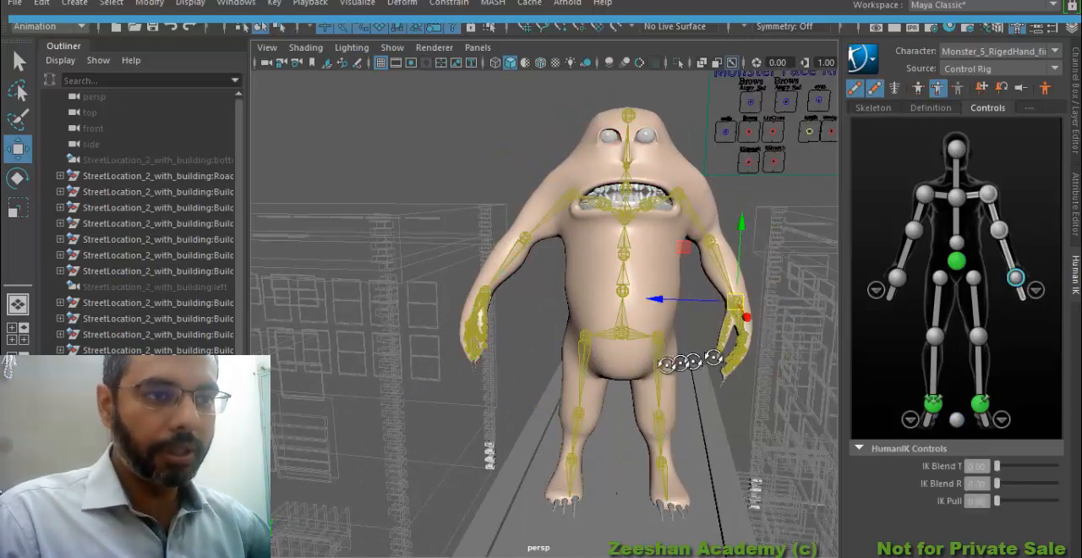
alt+drag(676, 363, 531, 372)
drag(623, 450, 600, 450)
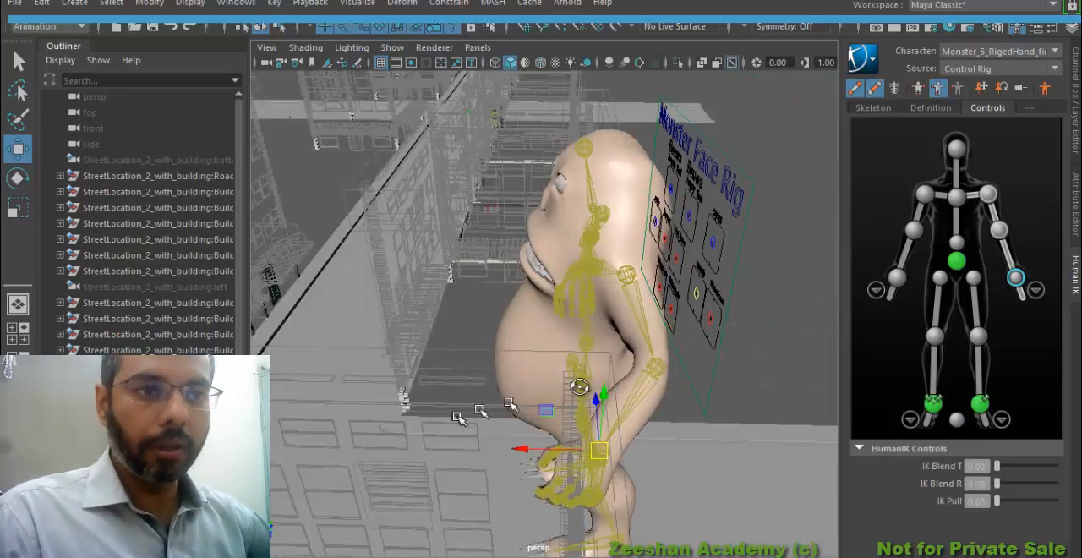
alt+drag(463, 416, 634, 381)
click(894, 277)
alt+drag(516, 377, 501, 355)
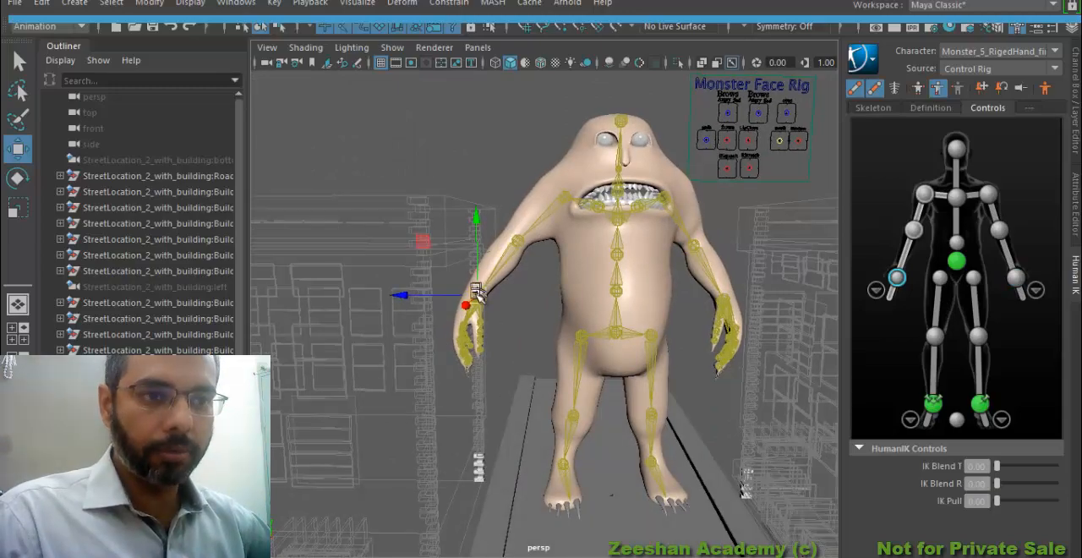
mouse_move(476, 292)
mouse_down()
mouse_move(519, 299)
mouse_move(500, 401)
mouse_move(640, 411)
mouse_move(508, 306)
mouse_move(469, 291)
mouse_up()
alt+right_drag(469, 291, 608, 283)
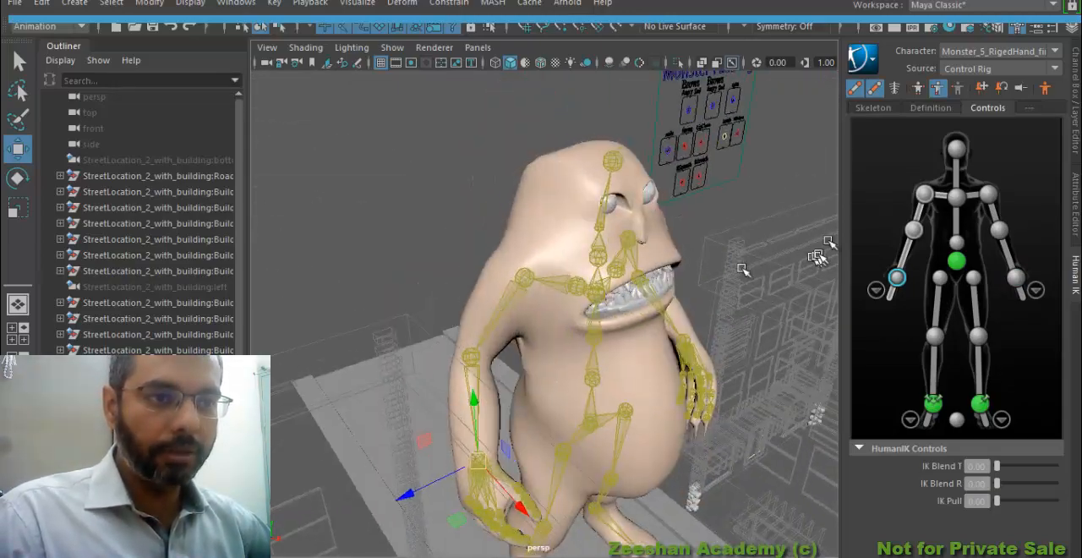
Select the monster's head control and rotate it slightly
click(956, 150)
alt+drag(689, 244, 638, 215)
key(e)
mouse_move(626, 172)
mouse_down()
mouse_move(606, 166)
mouse_move(616, 174)
mouse_up()
alt+drag(731, 280, 619, 266)
Select the chest control to check its rotation, then reselect the head control and adjust the head's rotation
click(956, 197)
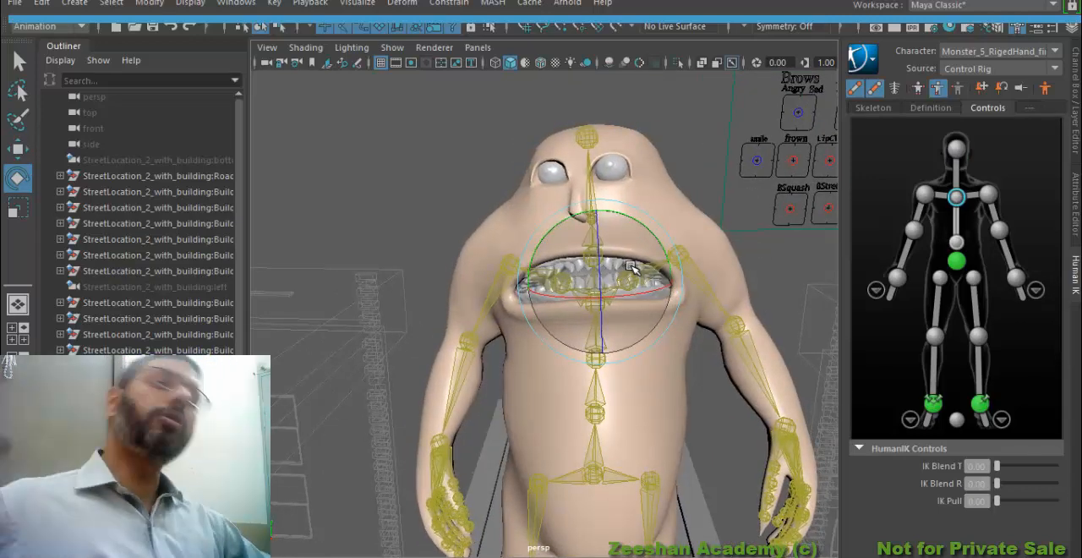
alt+right_drag(645, 363, 508, 389)
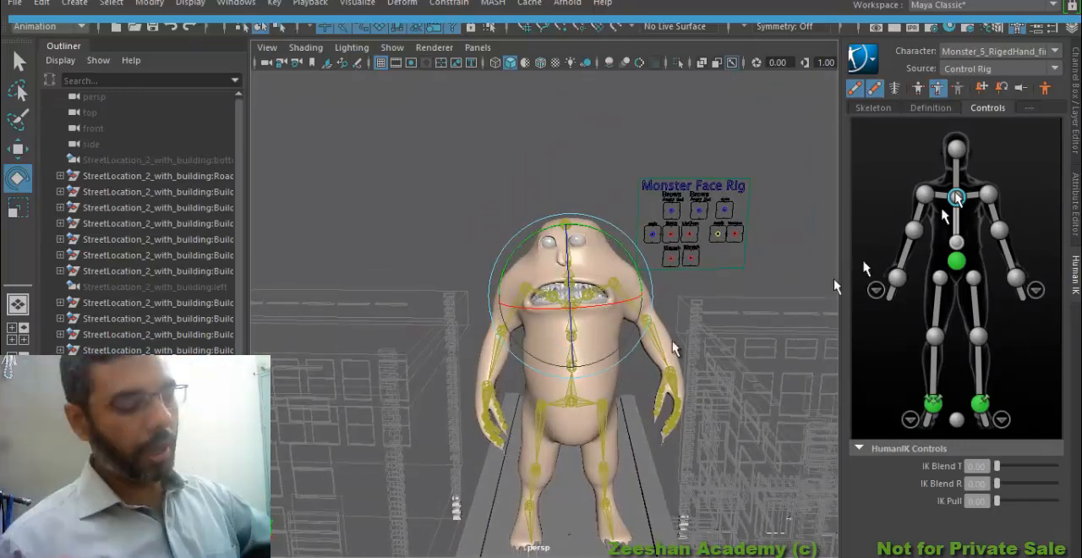
alt+drag(507, 389, 636, 389)
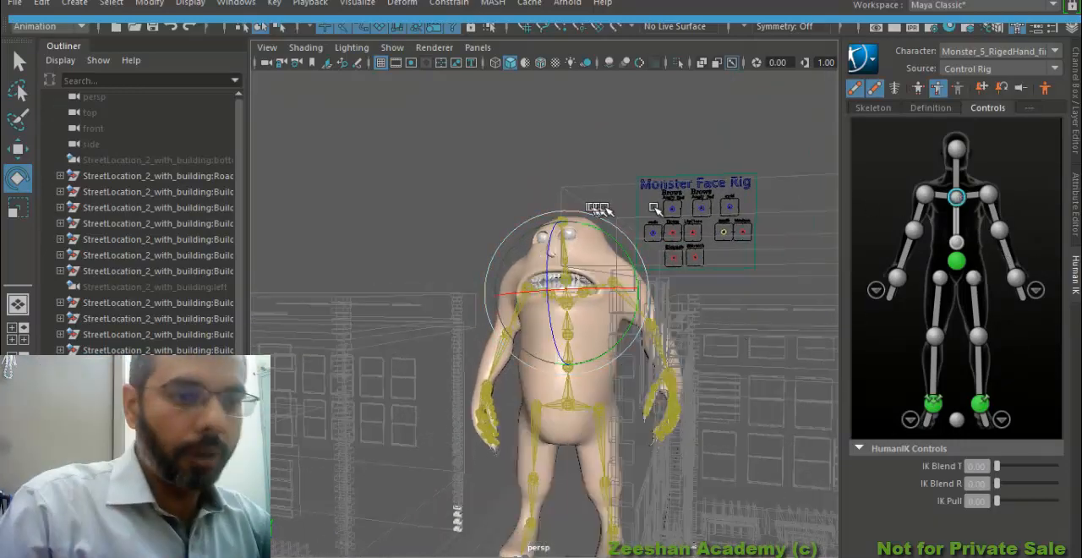
click(956, 152)
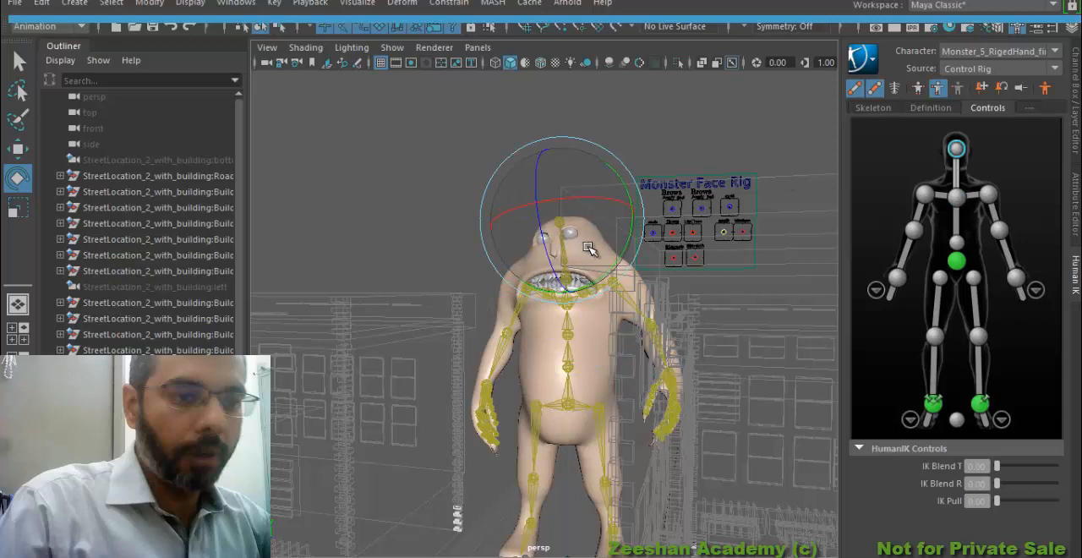
drag(586, 243, 613, 233)
alt+drag(586, 298, 612, 307)
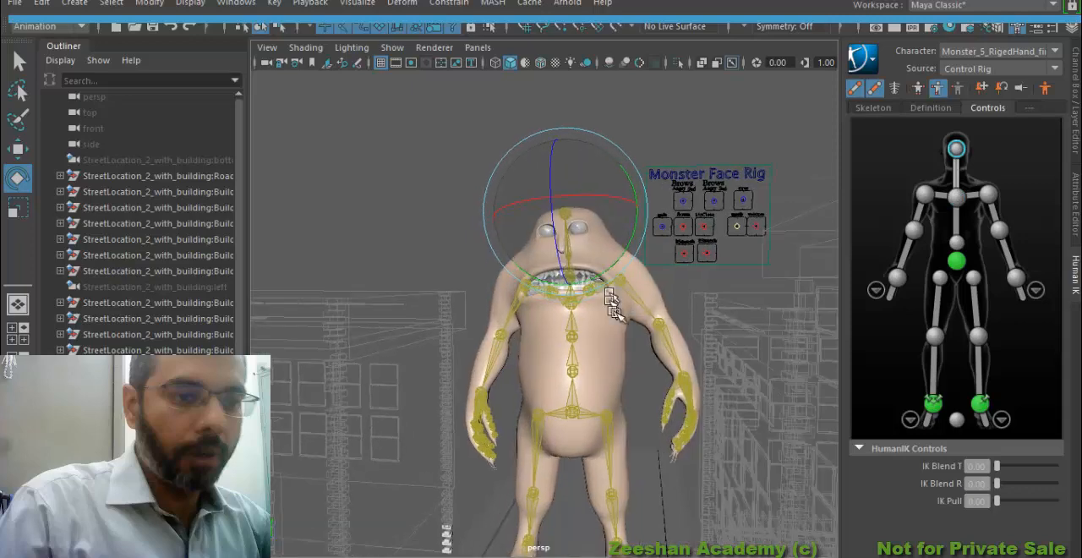
Select the monster's left ankle control, then select its right ankle control and adjust the right foot's placement and rotation
alt+drag(676, 403, 681, 395)
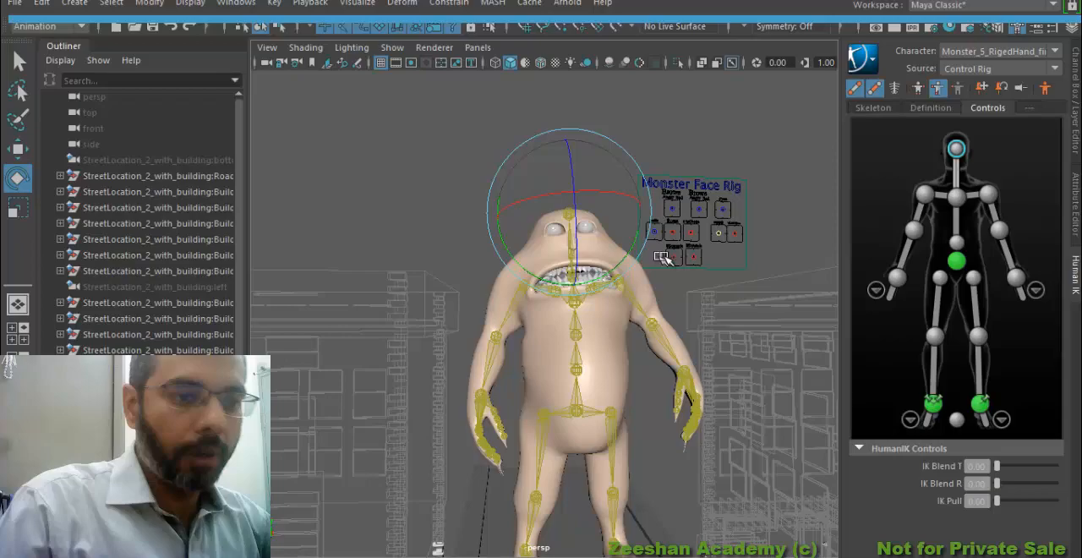
alt+drag(718, 263, 677, 365)
click(979, 404)
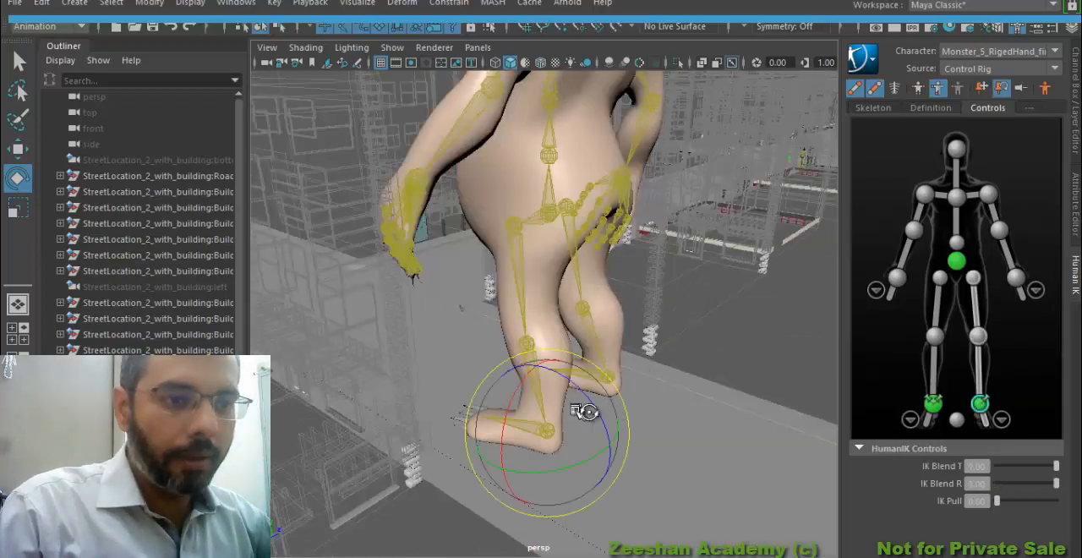
mouse_move(580, 411)
alt+mouse_down()
mouse_move(623, 430)
mouse_move(589, 409)
alt+mouse_up()
key(w)
click(932, 404)
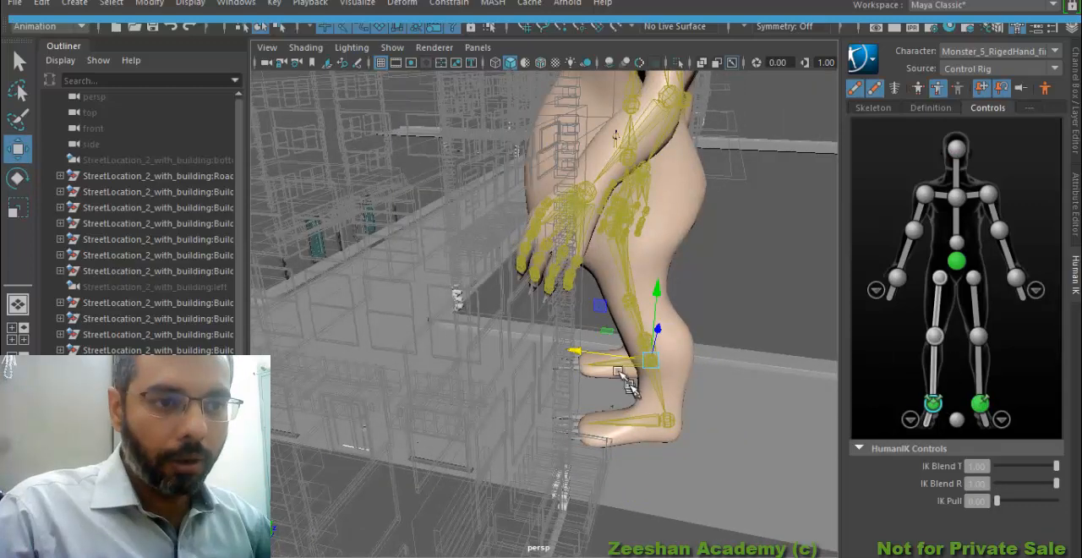
alt+drag(571, 352, 640, 327)
key(e)
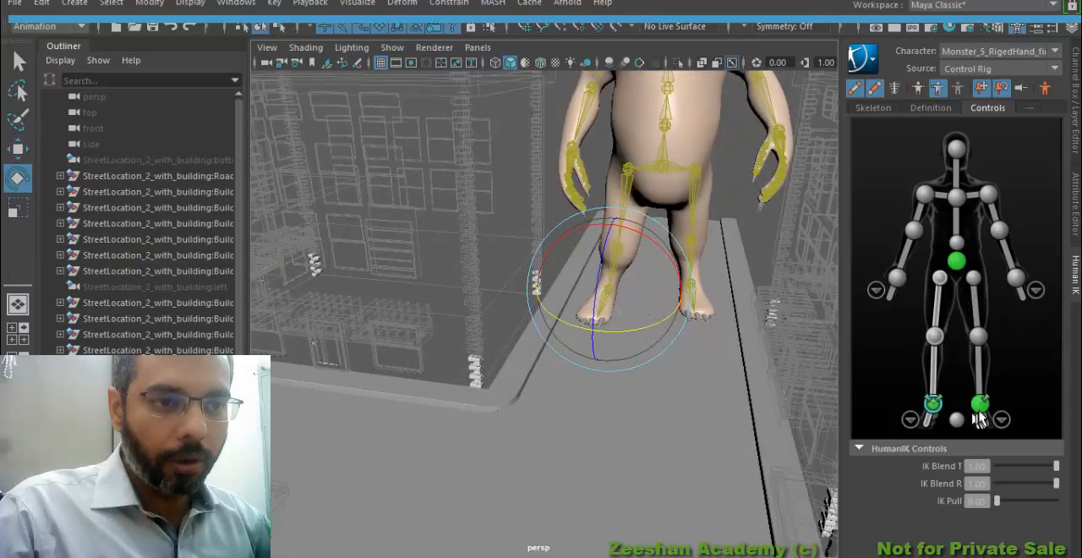
Select the monster's left ankle control, adjust the left foot's rotation, and check the whole character from the side against the street
click(978, 406)
alt+drag(667, 316, 573, 240)
alt+drag(647, 251, 391, 129)
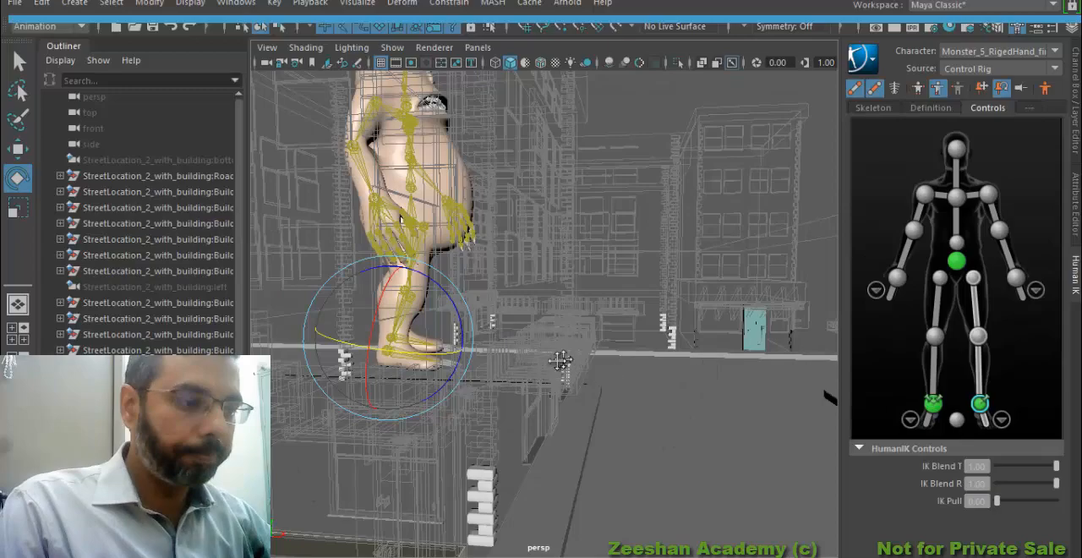
alt+middle_drag(561, 361, 530, 388)
alt+right_drag(529, 388, 484, 371)
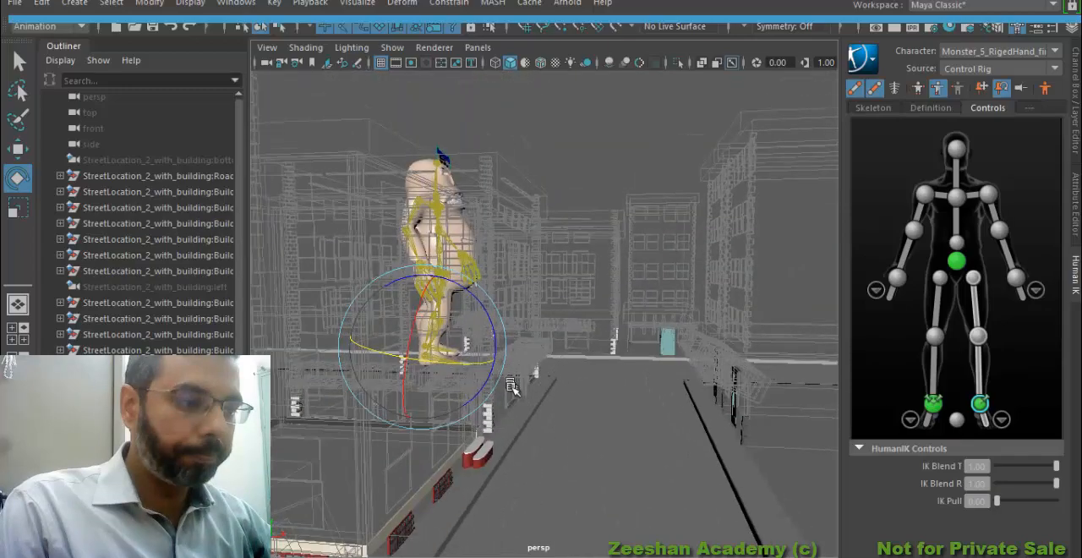
alt+drag(564, 397, 401, 207)
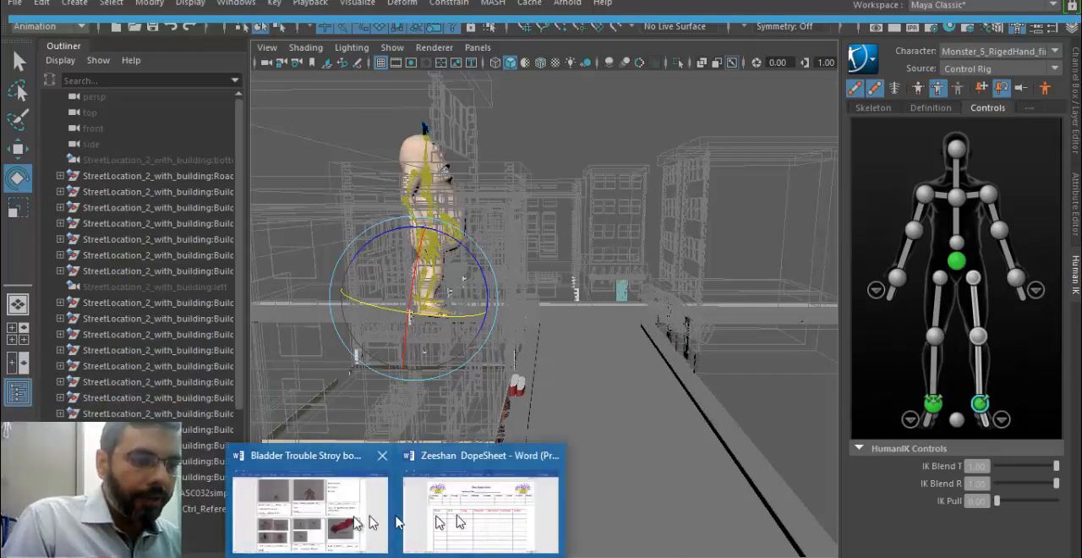
Switch to the Bladder Trouble storyboard in Word and read it from the first sheet through the scene 7 shots
click(362, 507)
scroll(507, 389, up, 6)
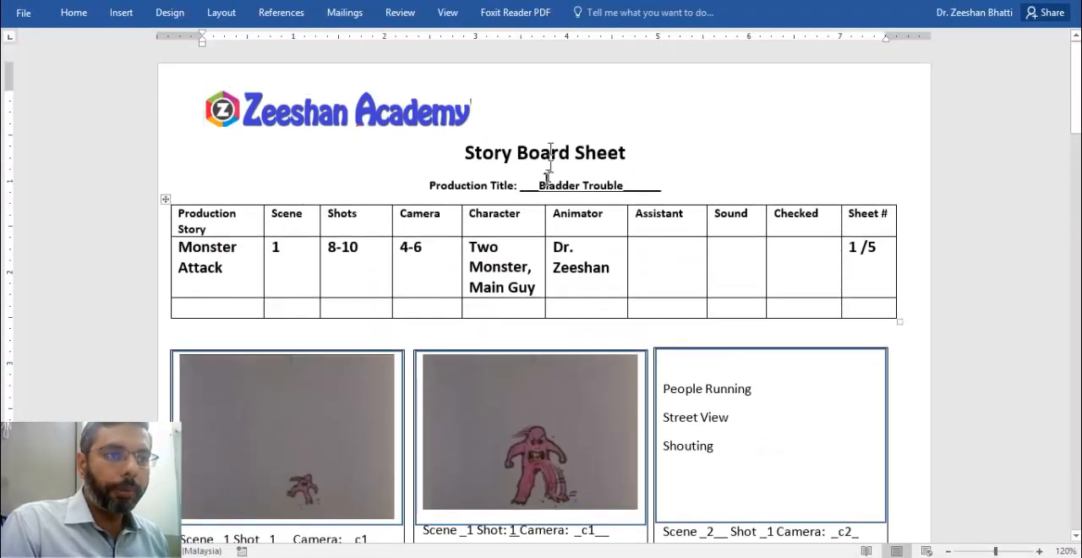
scroll(552, 250, down, 2)
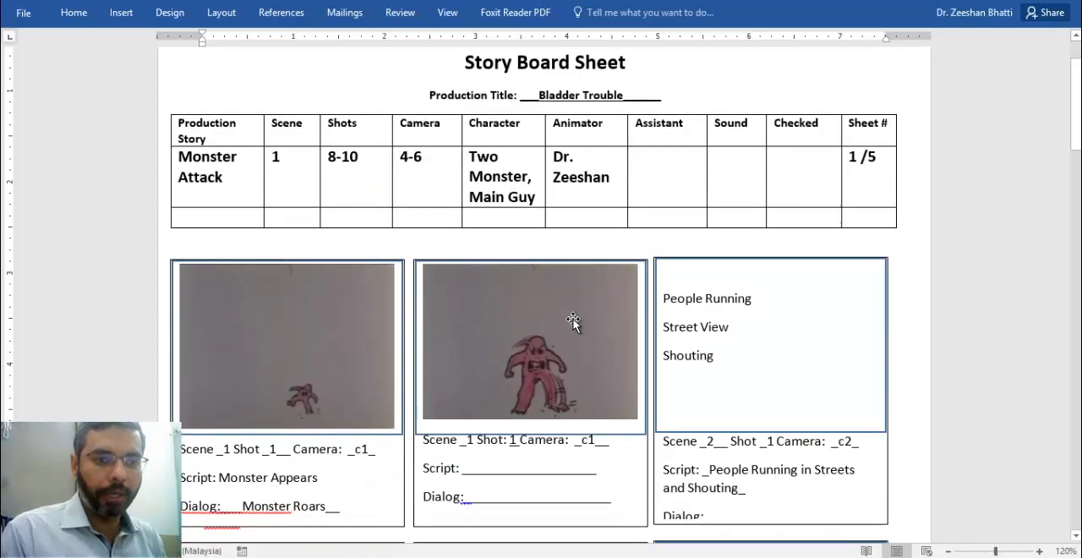
scroll(618, 439, down, 14)
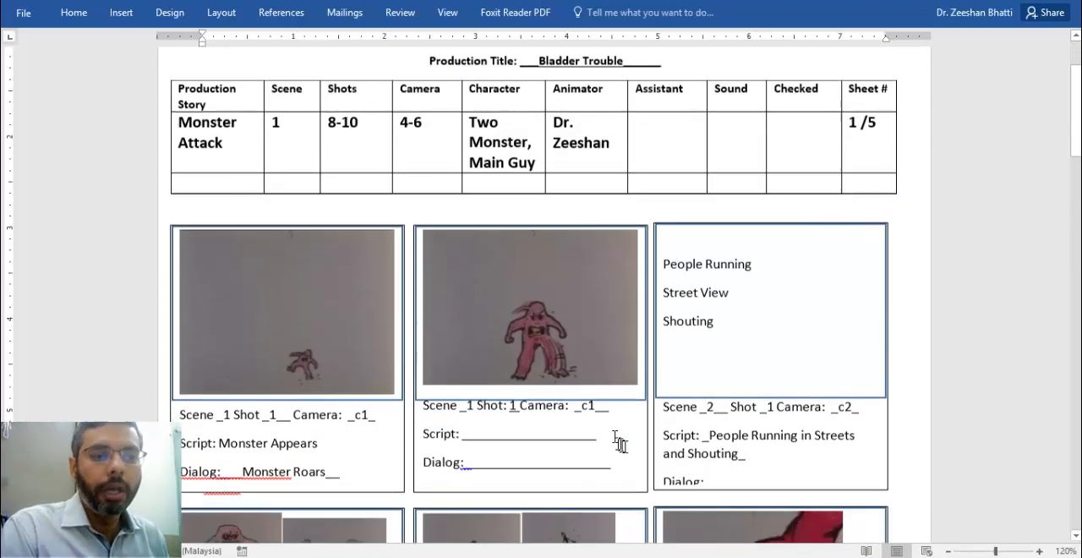
scroll(626, 406, down, 15)
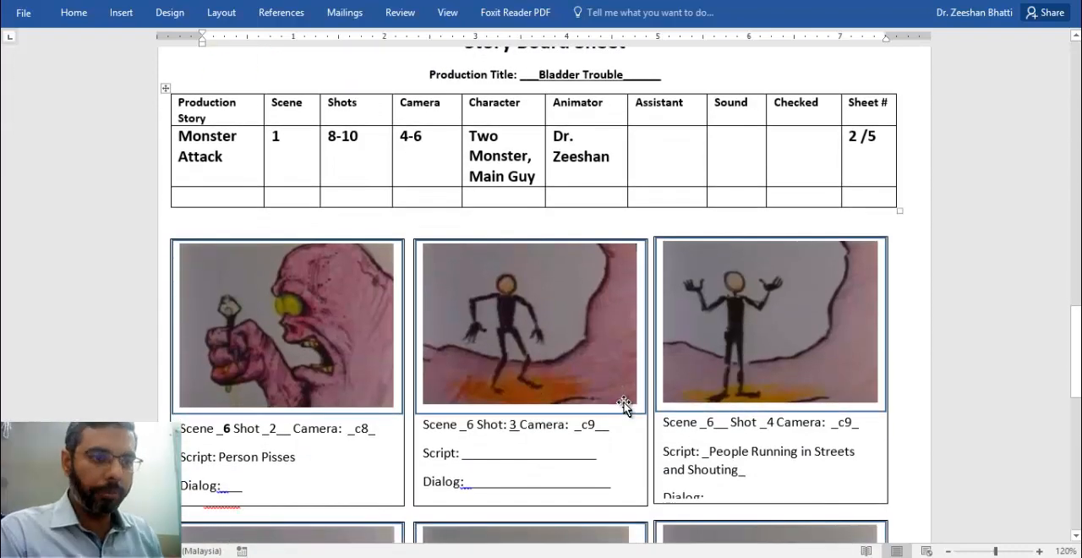
scroll(623, 405, down, 10)
scroll(634, 399, down, 2)
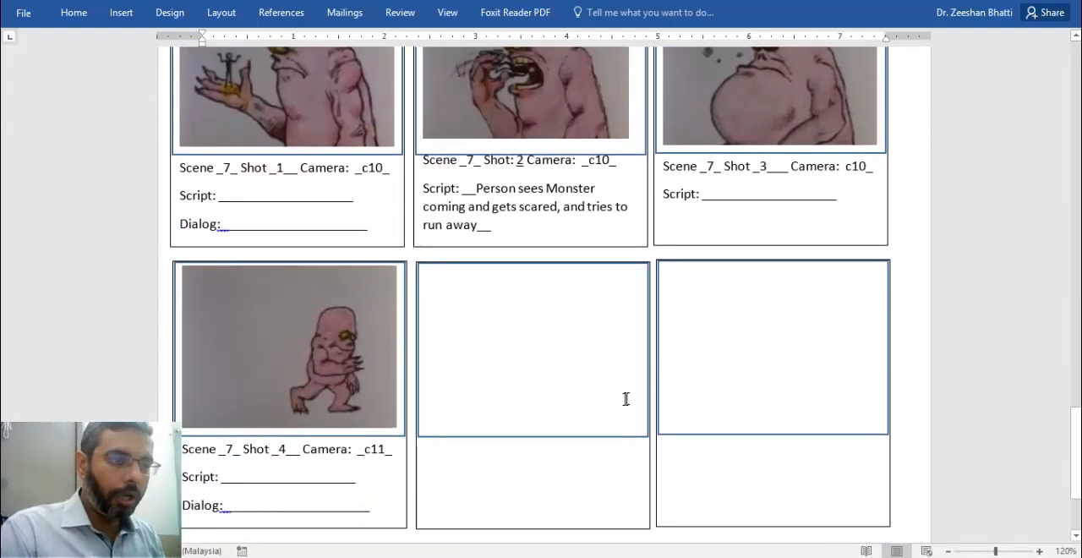
Compare the storyboard's scene 3 to 5 panels with the scene 6 and 7 panels on the second sheet
scroll(625, 399, up, 12)
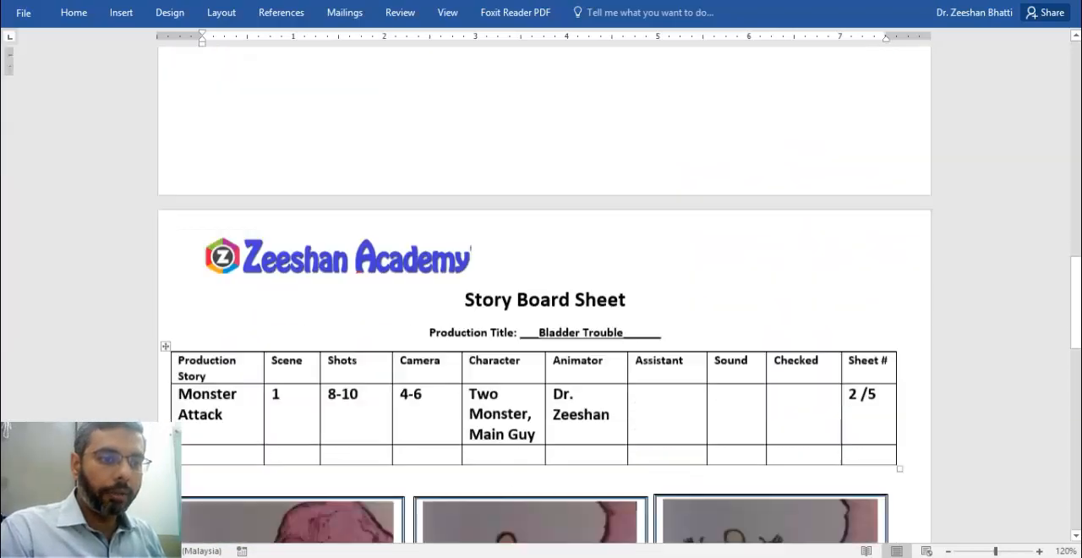
scroll(593, 372, down, 10)
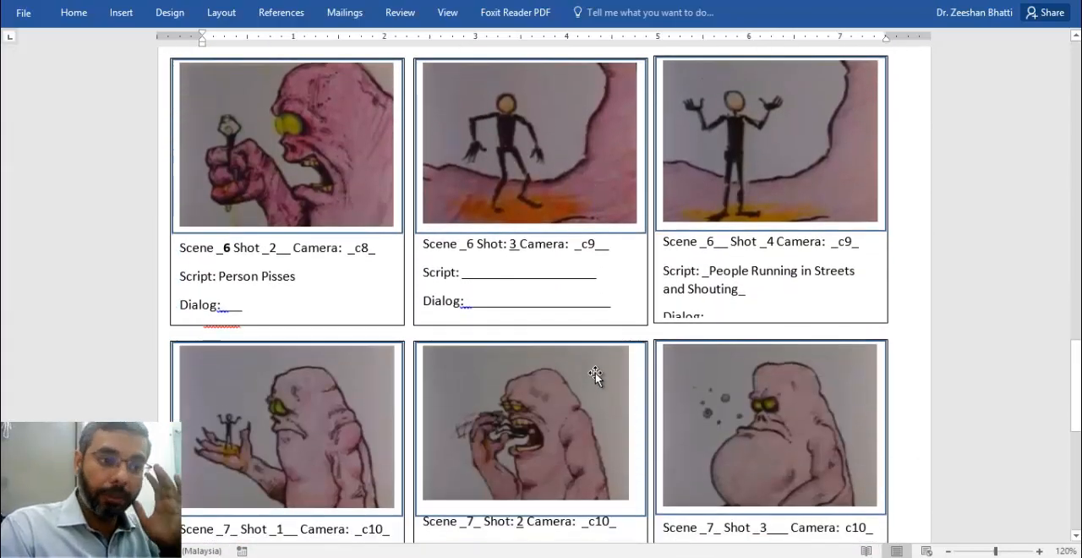
scroll(595, 373, down, 3)
scroll(597, 374, up, 20)
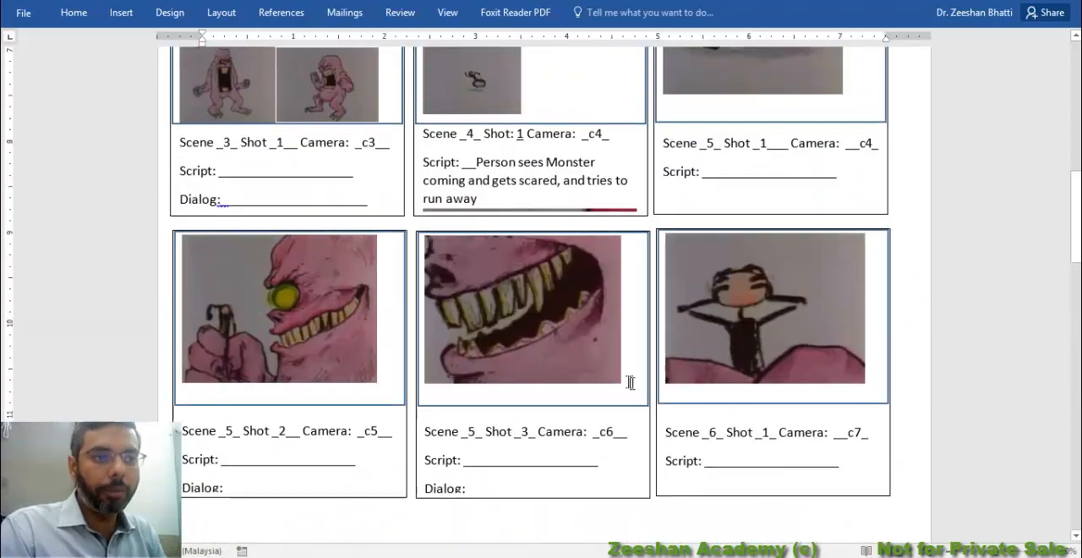
scroll(398, 209, up, 6)
scroll(743, 302, down, 20)
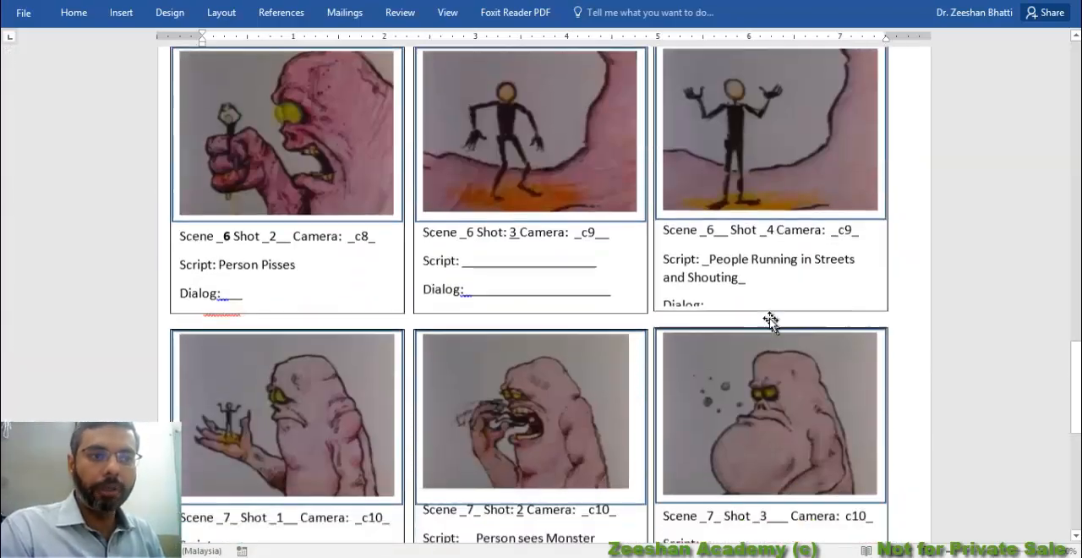
scroll(770, 320, down, 8)
scroll(536, 327, up, 20)
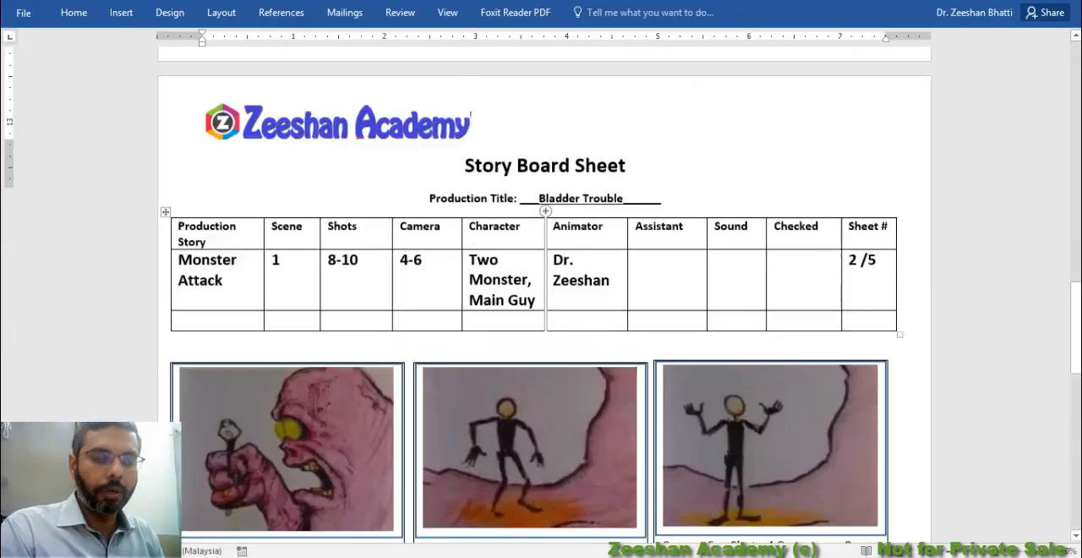
Review the first storyboard sheet from scene 1 shot 1 to scene 6 shot 1, examining the scripts and cameras
scroll(565, 338, up, 20)
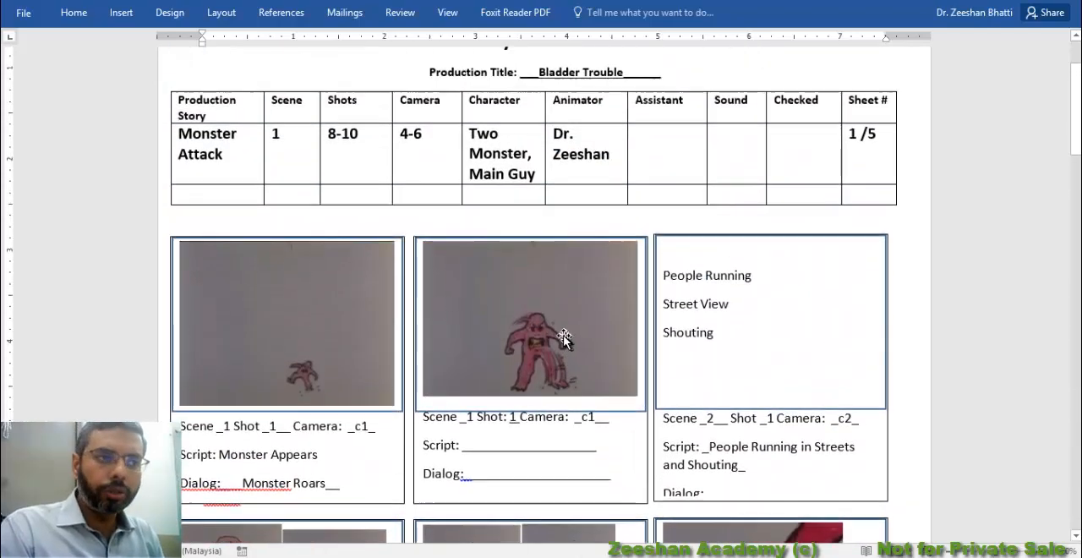
scroll(565, 338, up, 2)
scroll(558, 336, down, 5)
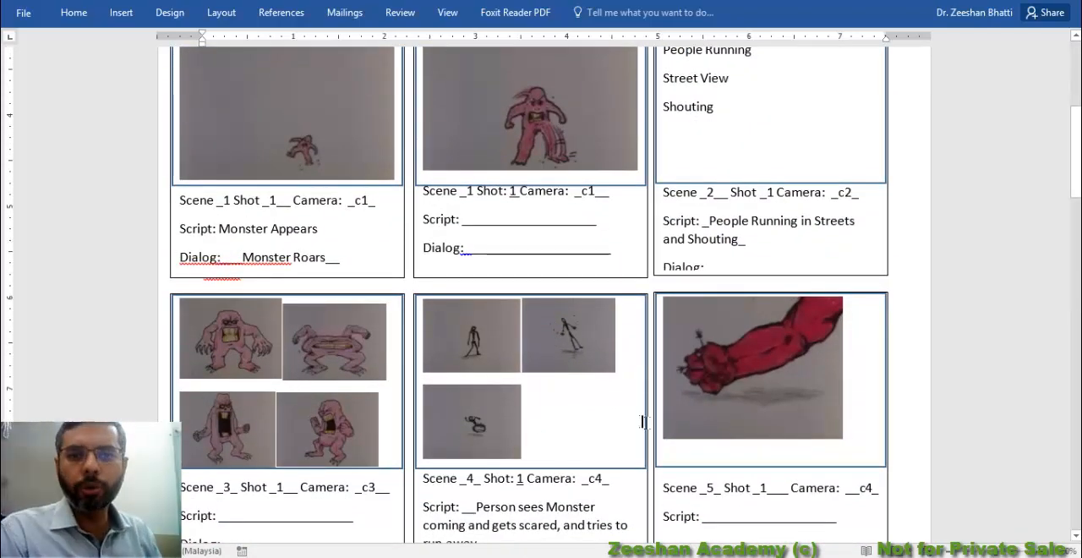
scroll(563, 338, up, 3)
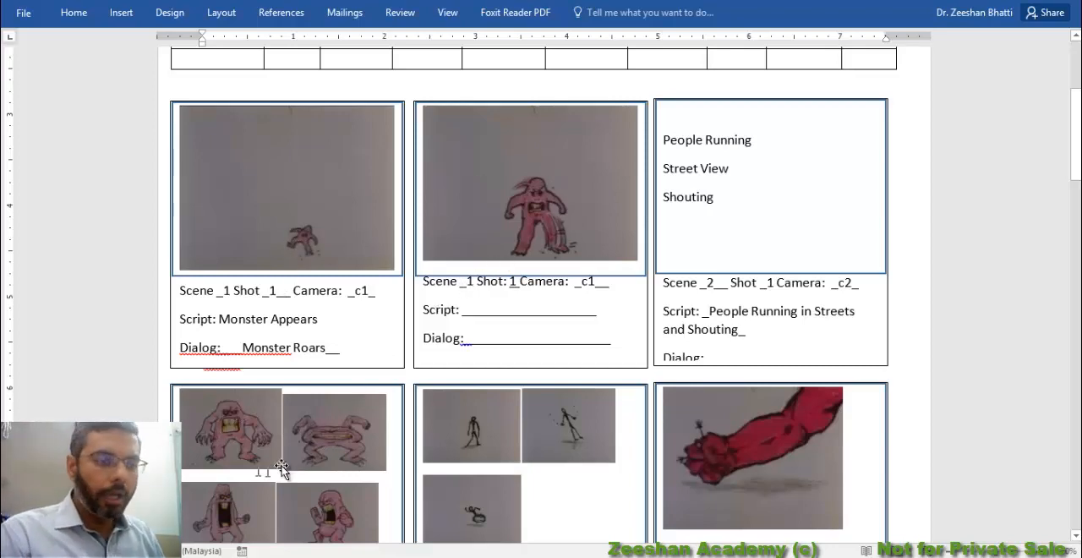
scroll(253, 372, down, 2)
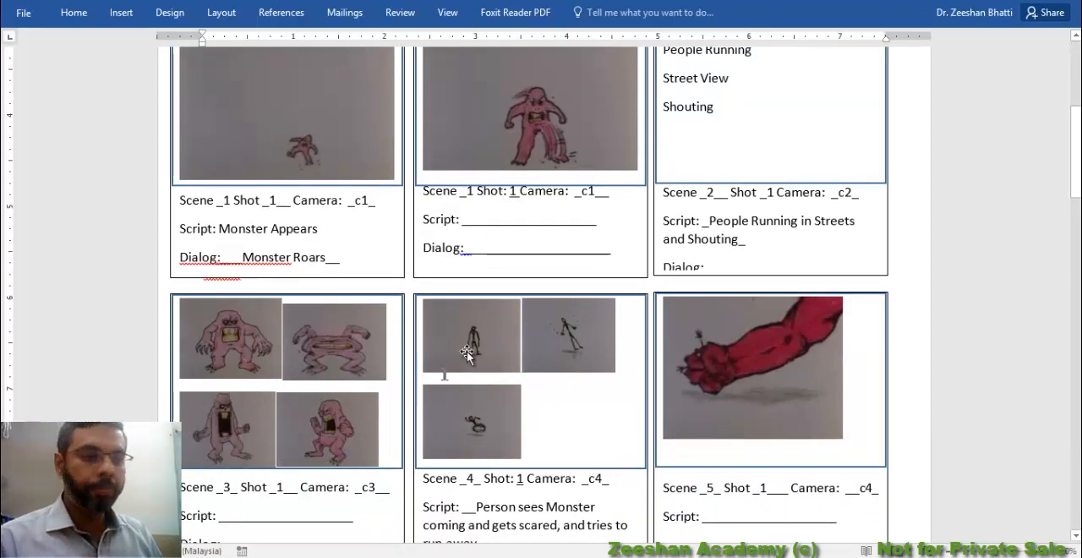
scroll(703, 296, down, 2)
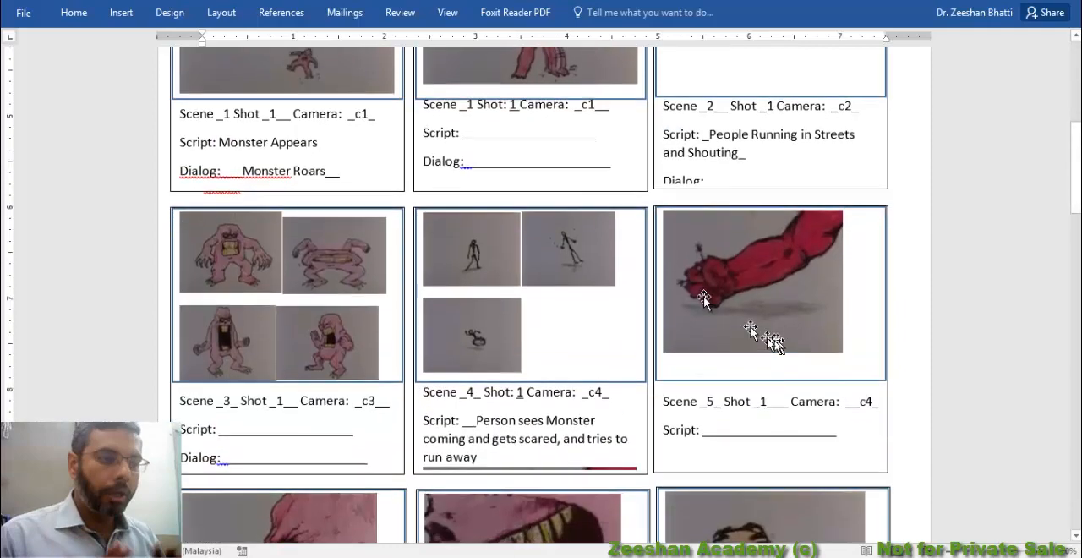
scroll(355, 412, down, 4)
scroll(684, 380, down, 5)
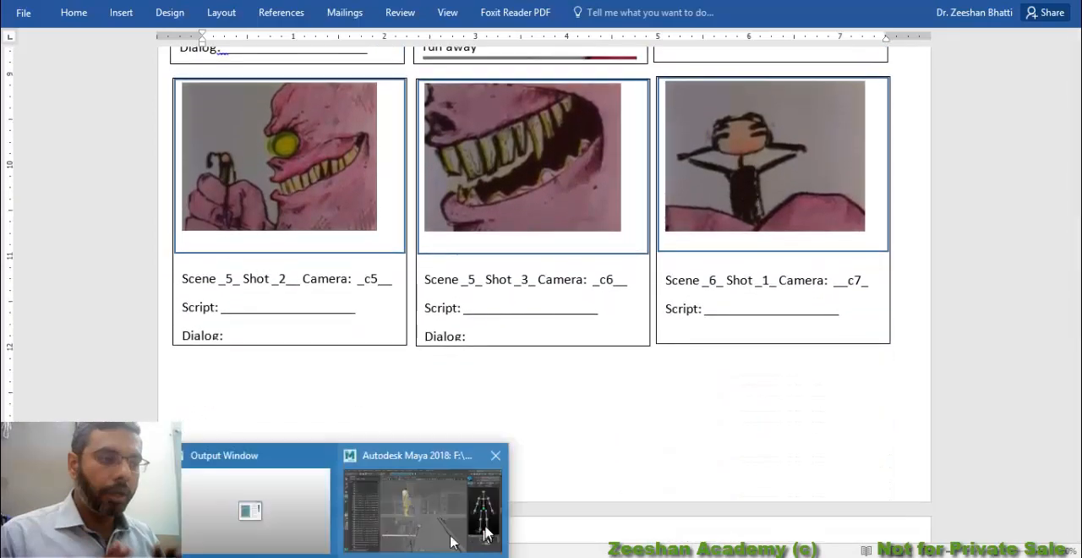
Switch through Maya to the DopeSheet document in Word and insert "Dope" at the start of the "Story Board Sheet" title
click(448, 522)
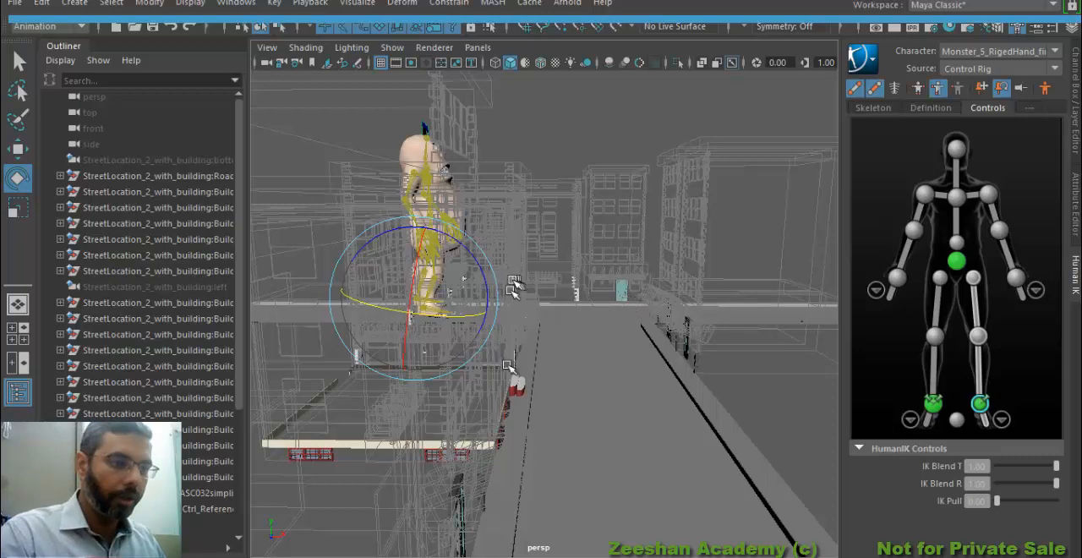
click(483, 533)
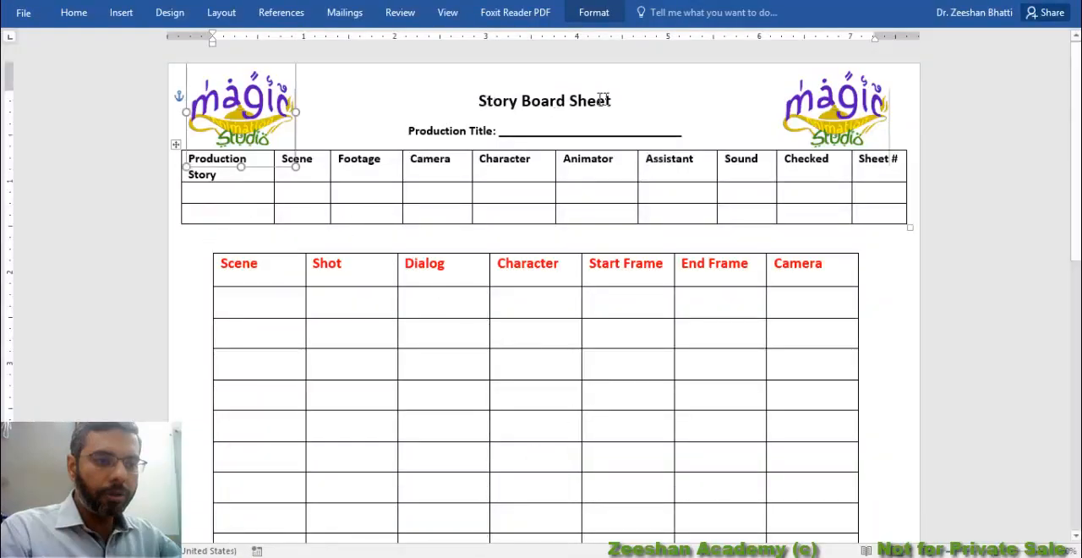
drag(479, 101, 609, 100)
click(534, 109)
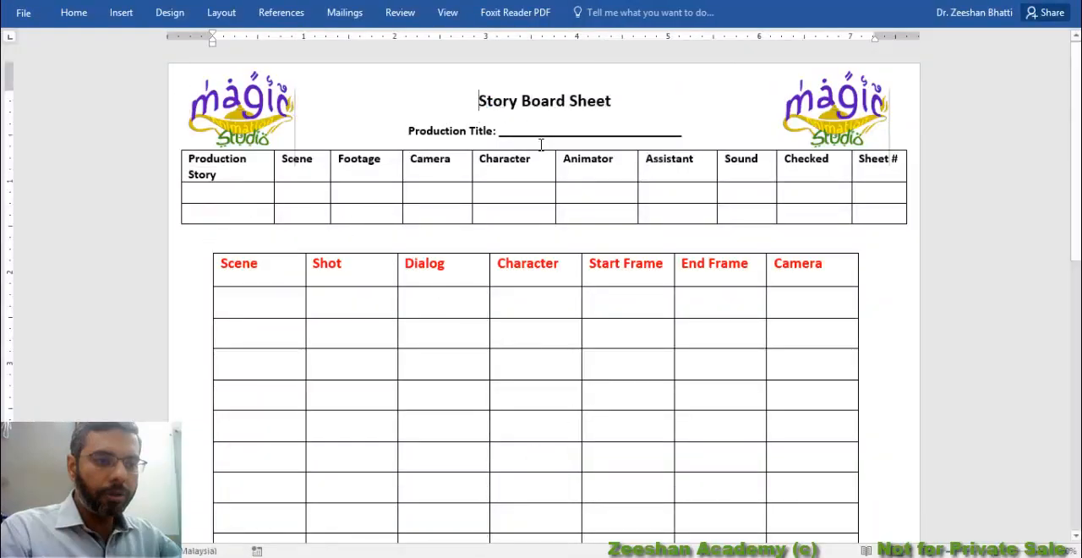
text(Dope)
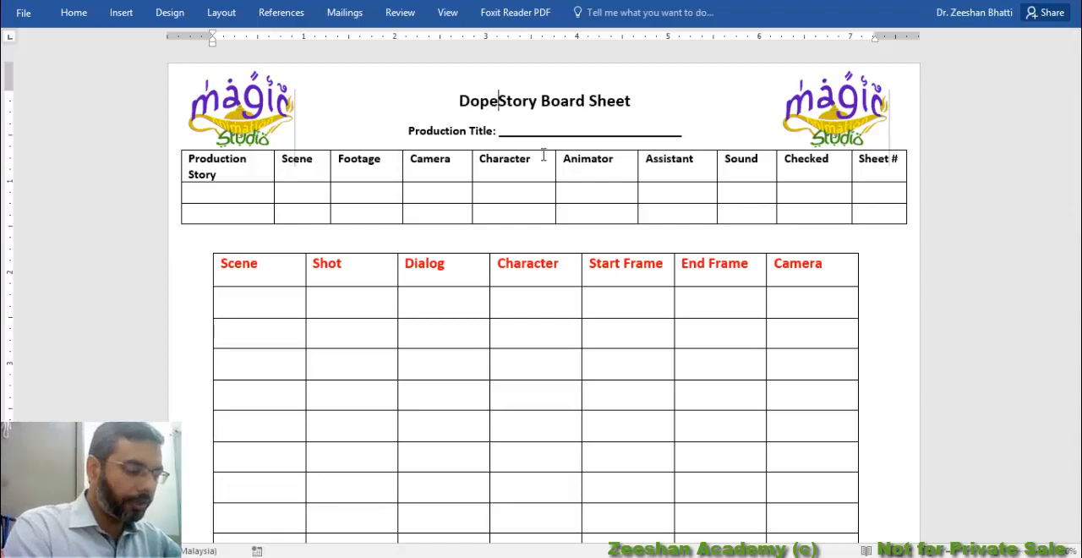
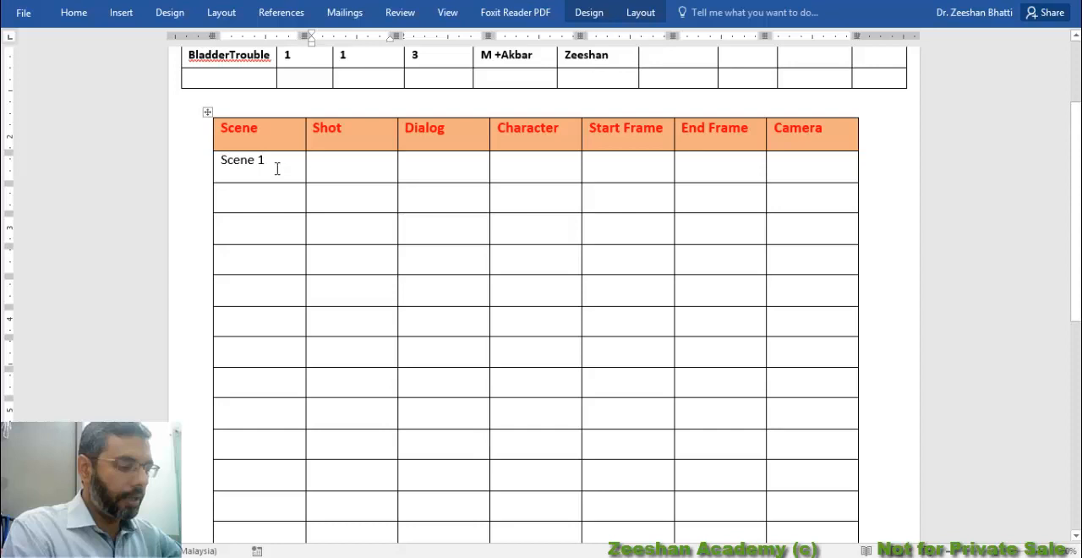
Fill the Scene 1 row with shot 1 and the dialog "Building Shakes, People Look Around."
key(Tab)
text(1)
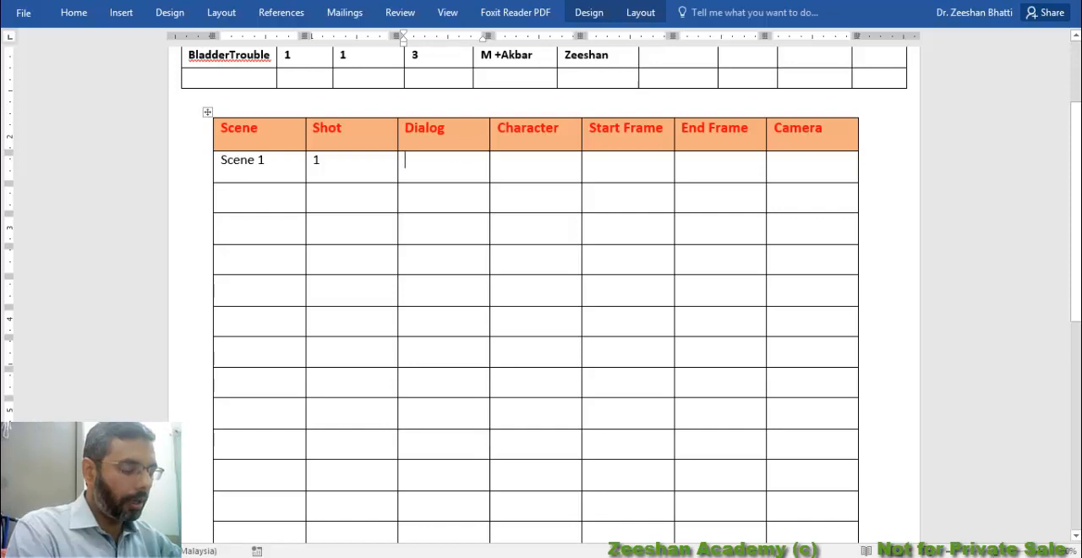
text(Building)
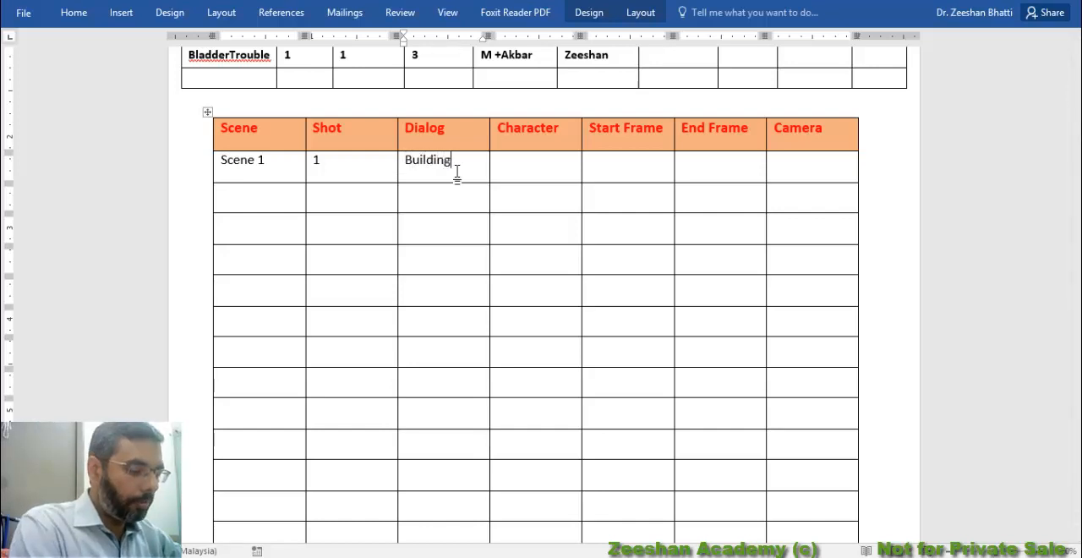
text( Shakes)
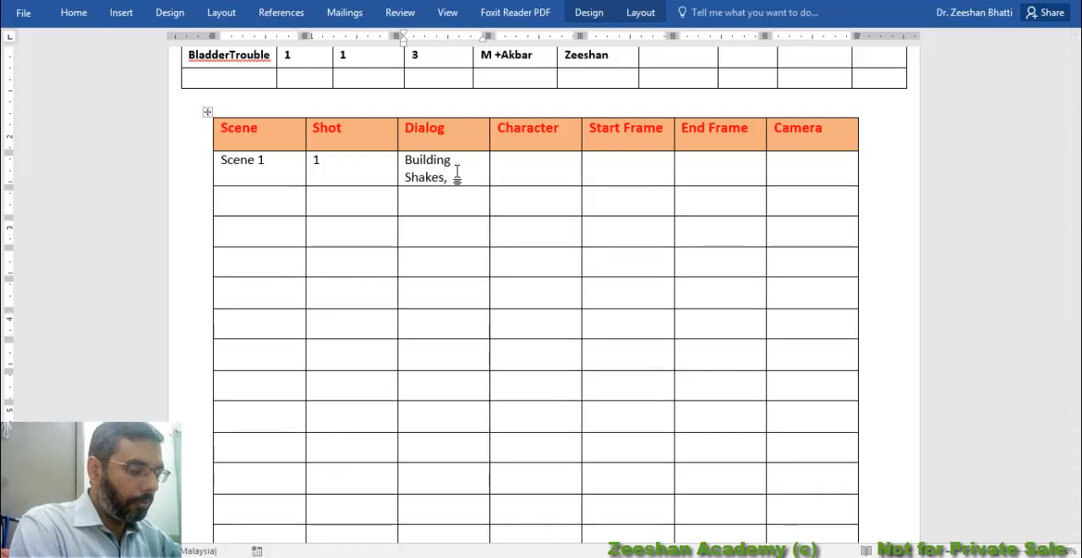
text(, Po)
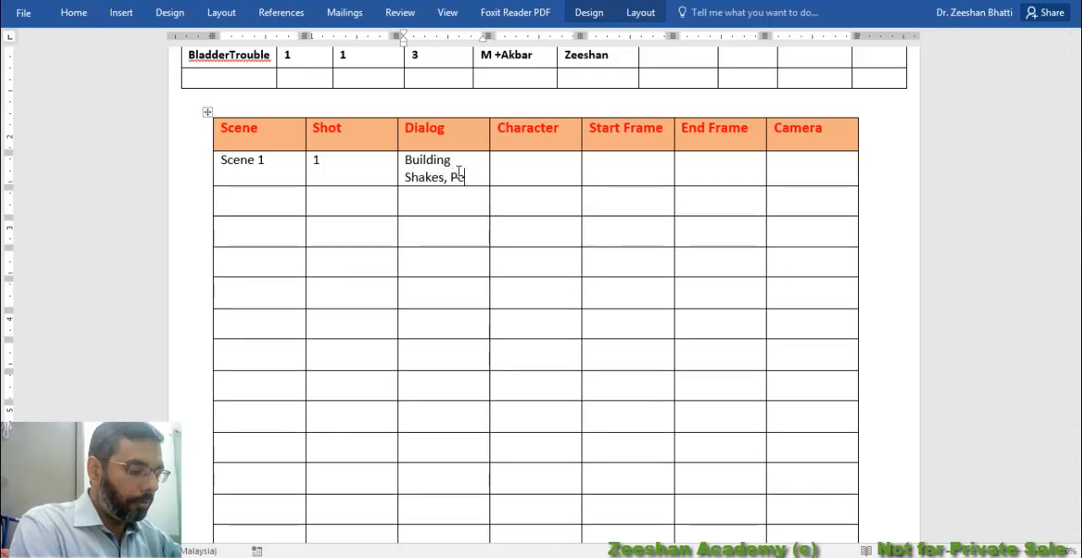
key(BackSpace)
text(eople Lo)
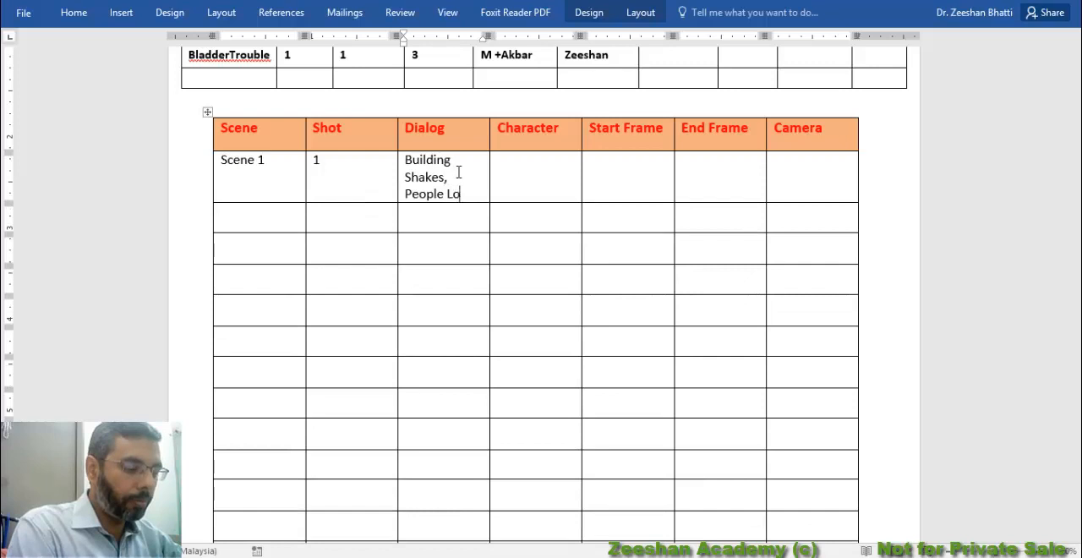
text(ok Around)
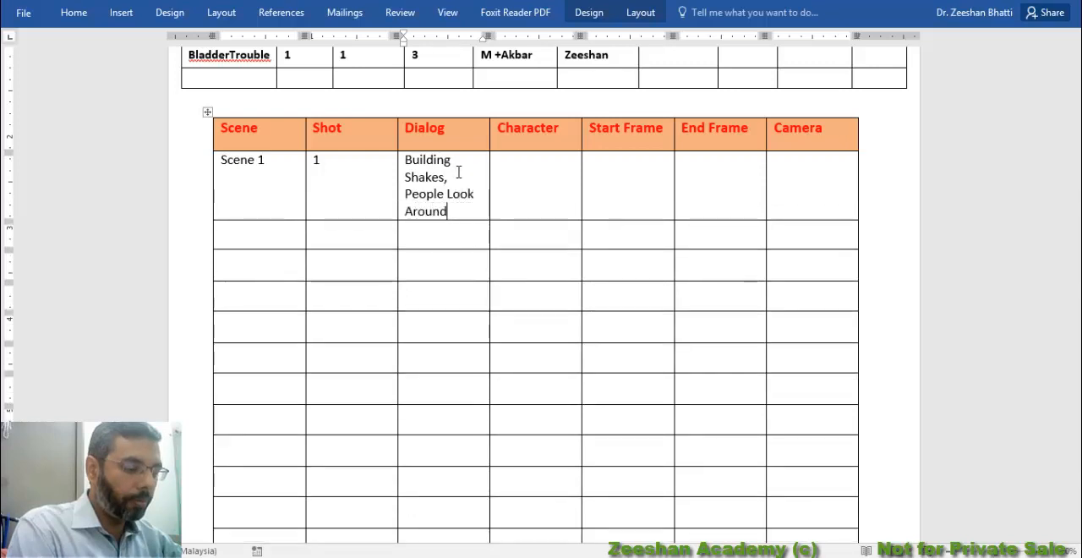
text(.)
key(Return)
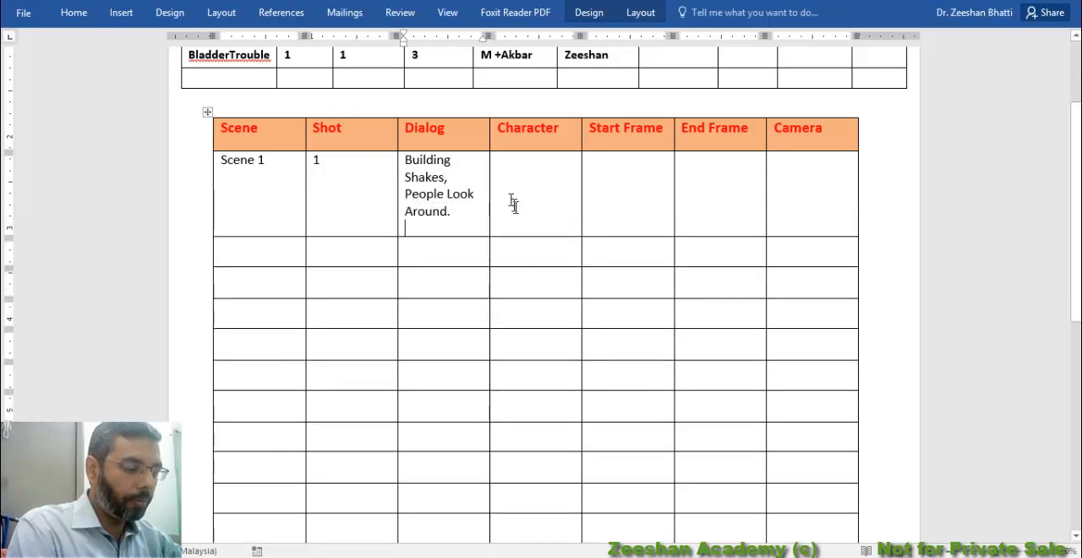
Enter "People, Street" as the characters for Scene 1 and move on to its start frame
click(560, 191)
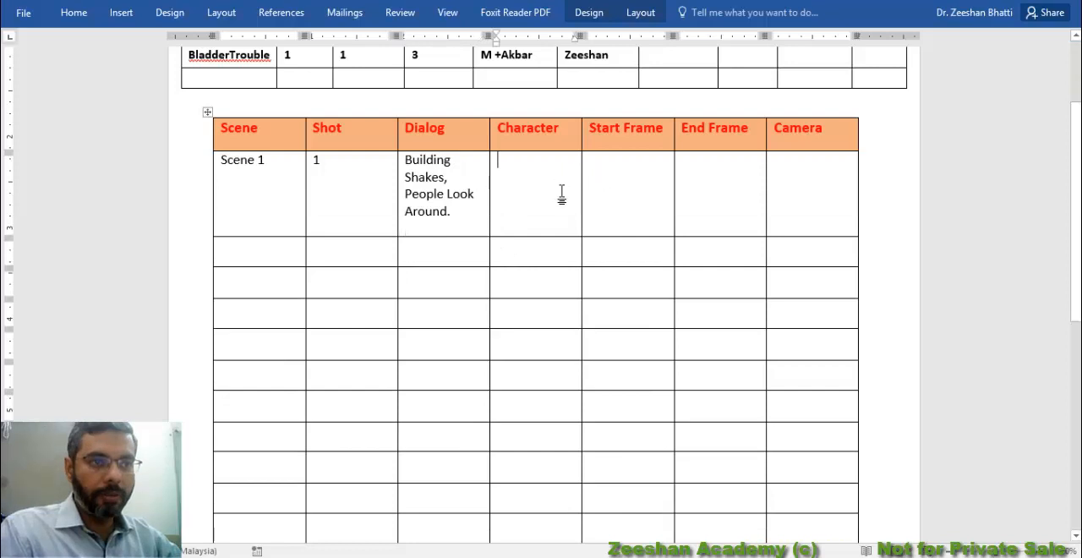
text(P)
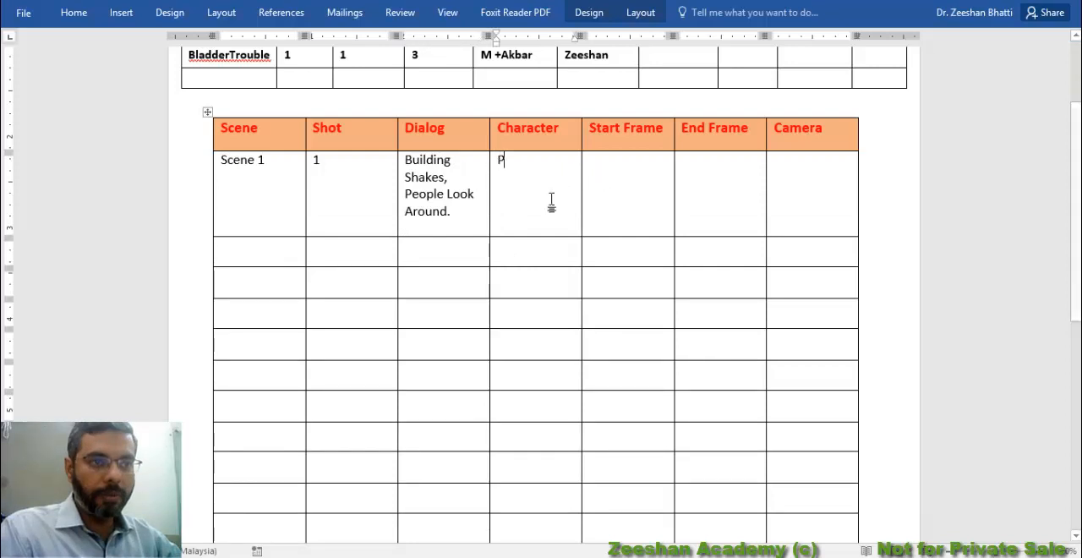
text(eople, )
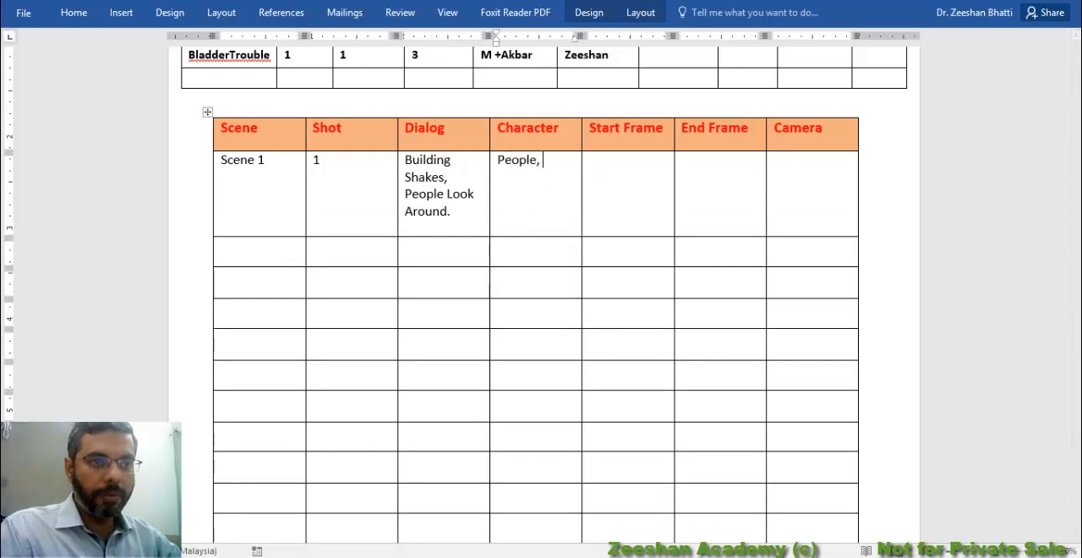
text(Street)
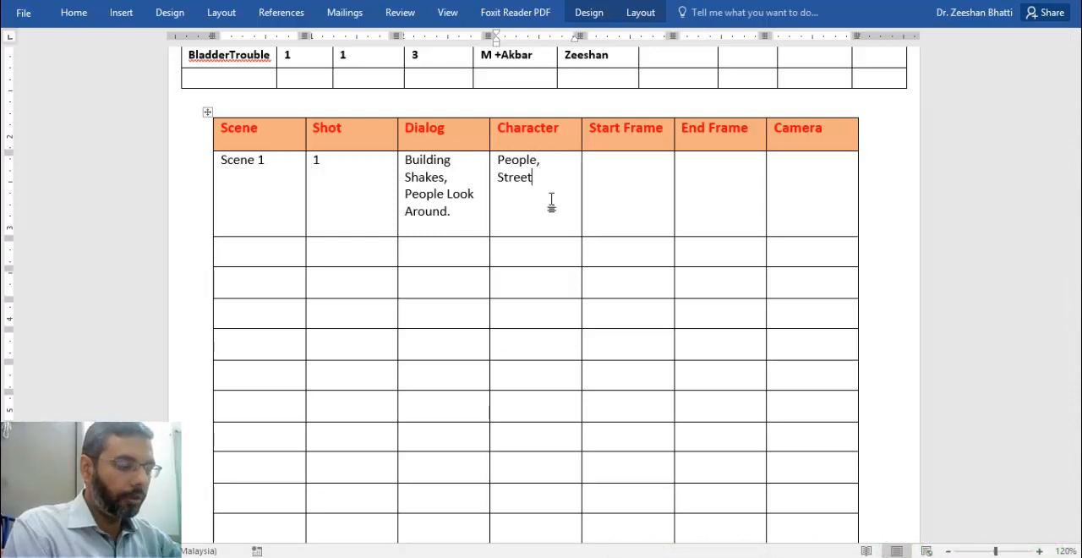
key(Tab)
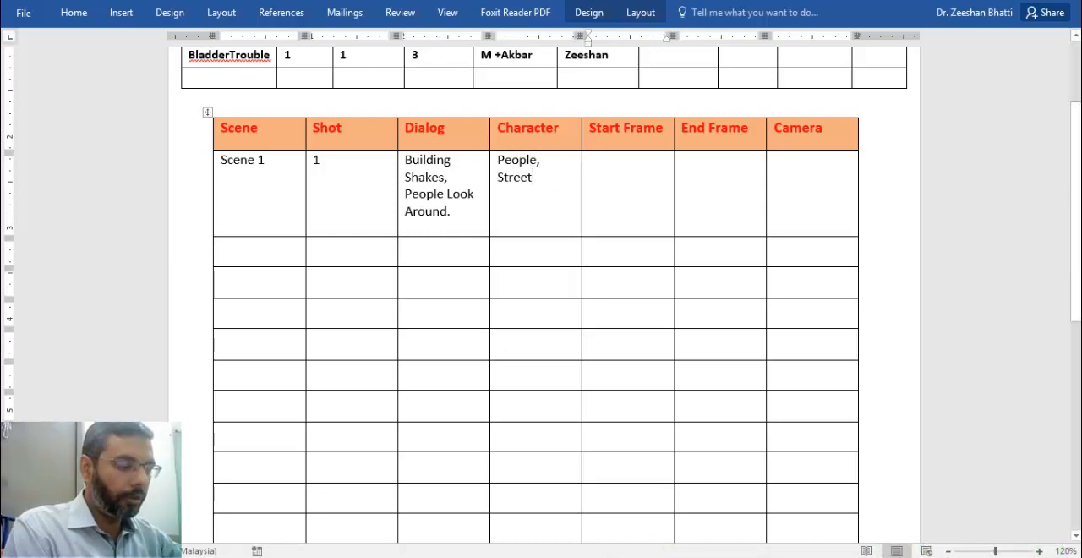
Switch to the Maya street scene and create a standard single-node camera
key(alt+Tab)
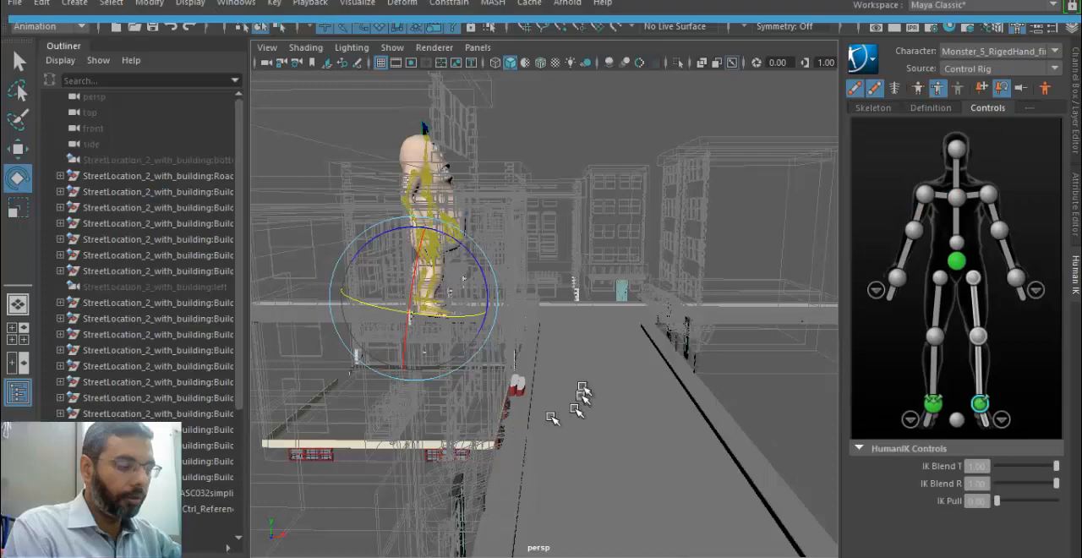
alt+drag(600, 339, 520, 335)
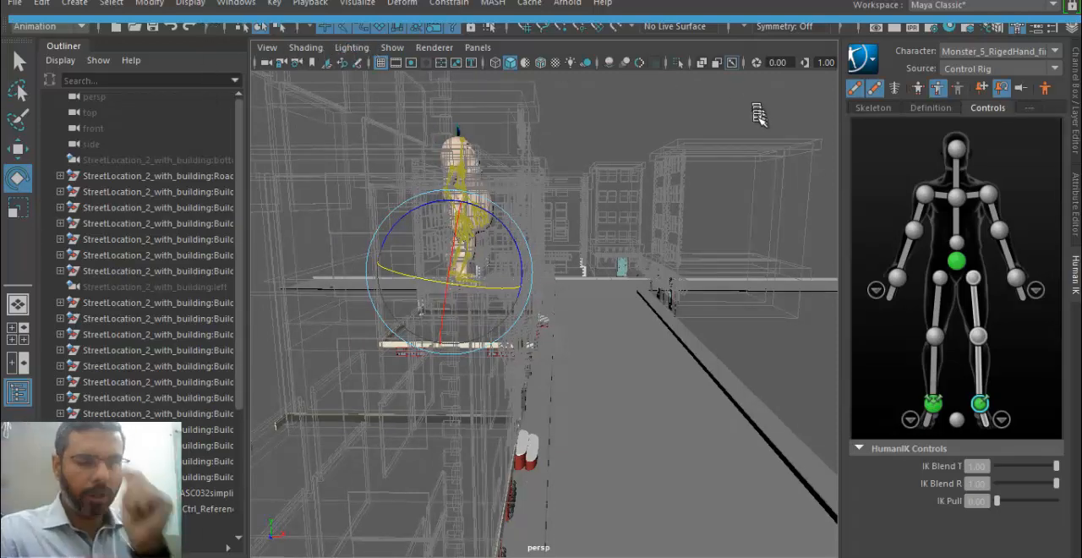
click(74, 4)
mouse_move(178, 105)
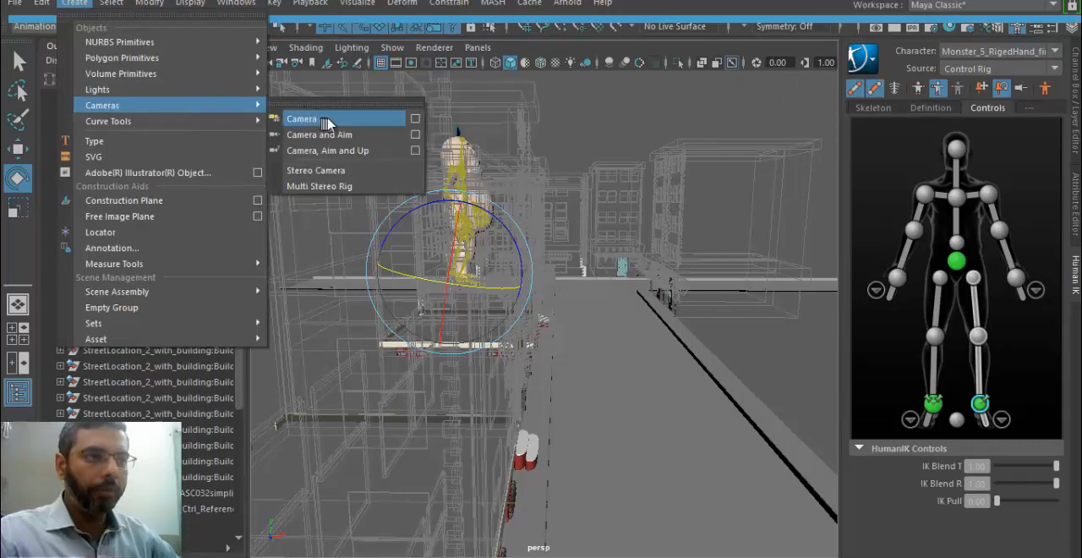
click(331, 119)
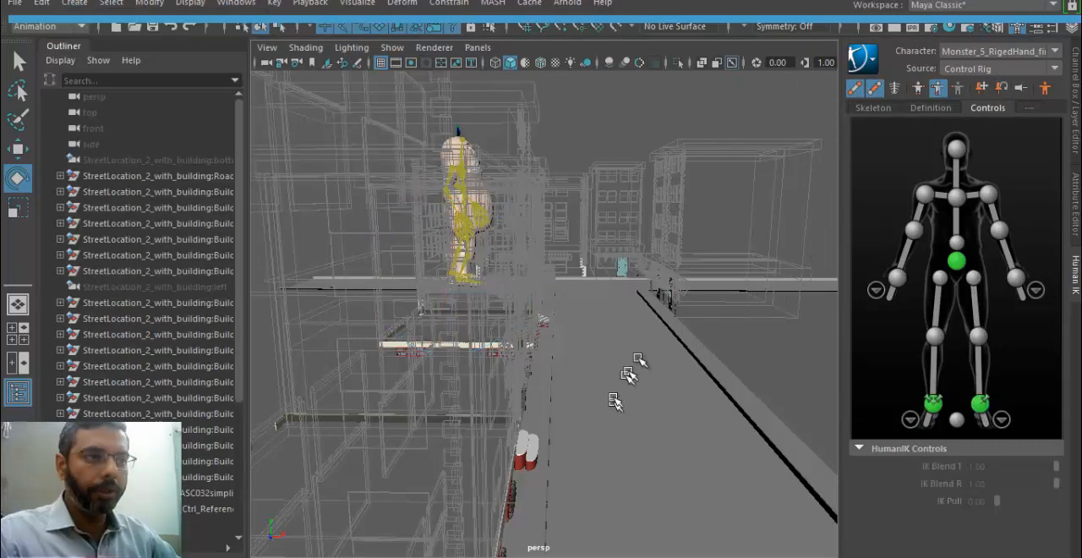
Scale the new camera uniformly to about 3.66 and raise it above the road to about 9.4 in Translate Y
alt+right_drag(698, 436, 543, 412)
alt+middle_drag(596, 406, 589, 357)
alt+right_drag(590, 357, 433, 368)
alt+middle_drag(541, 384, 541, 343)
key(w)
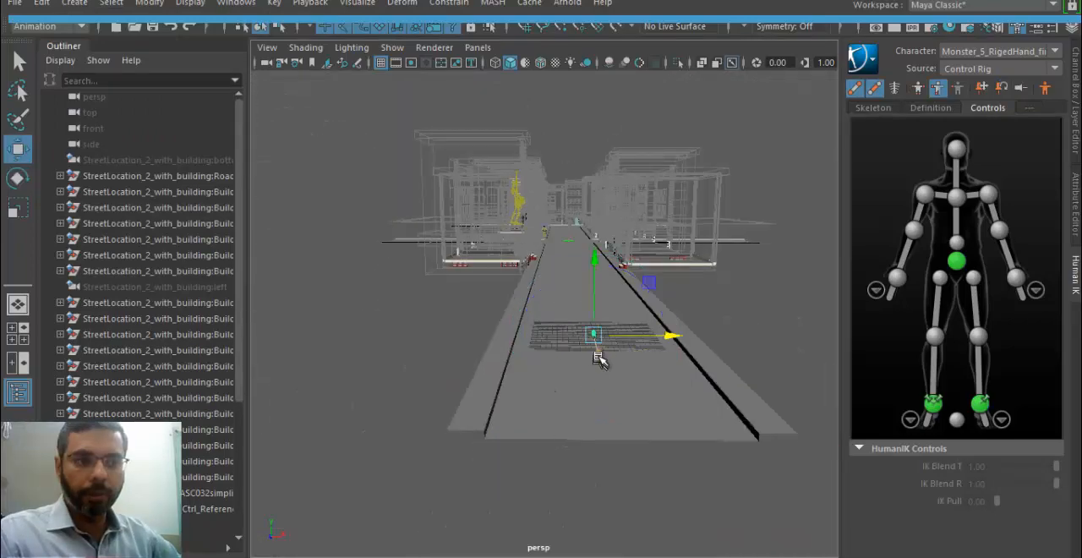
alt+drag(599, 355, 546, 381)
key(r)
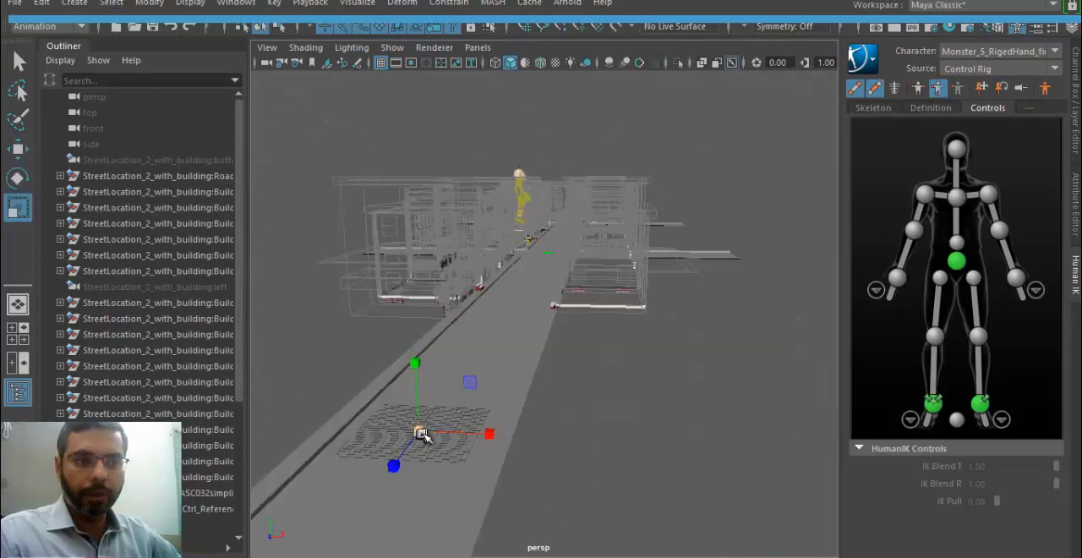
drag(417, 434, 459, 436)
key(w)
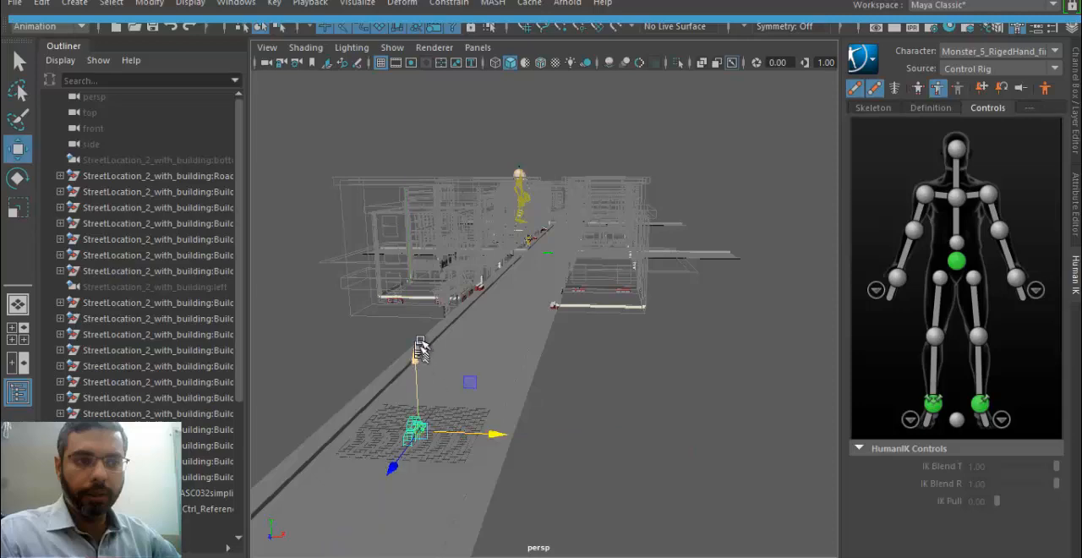
drag(417, 351, 417, 311)
alt+right_drag(457, 401, 558, 376)
alt+middle_drag(366, 352, 495, 380)
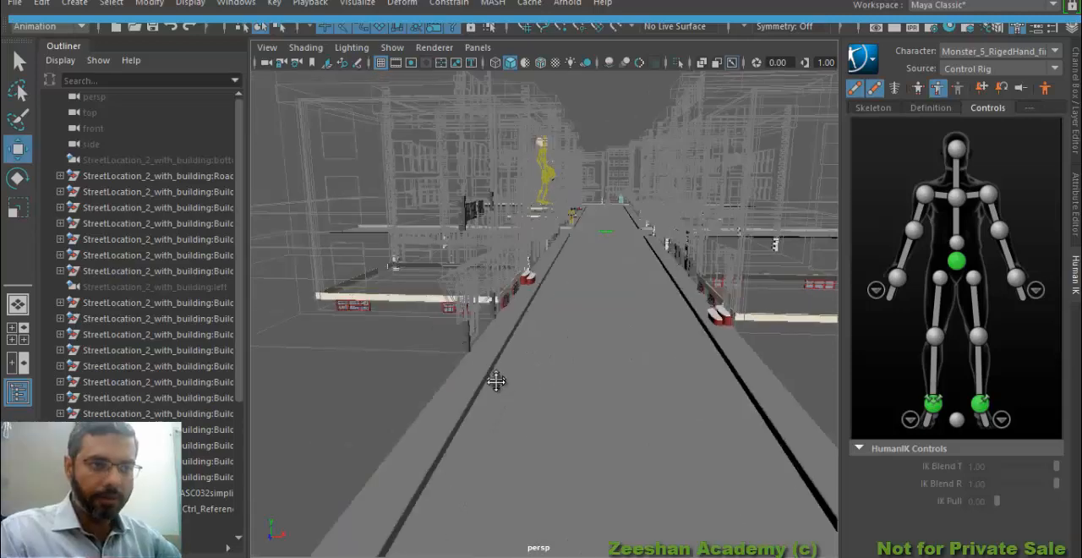
alt+right_drag(495, 380, 363, 368)
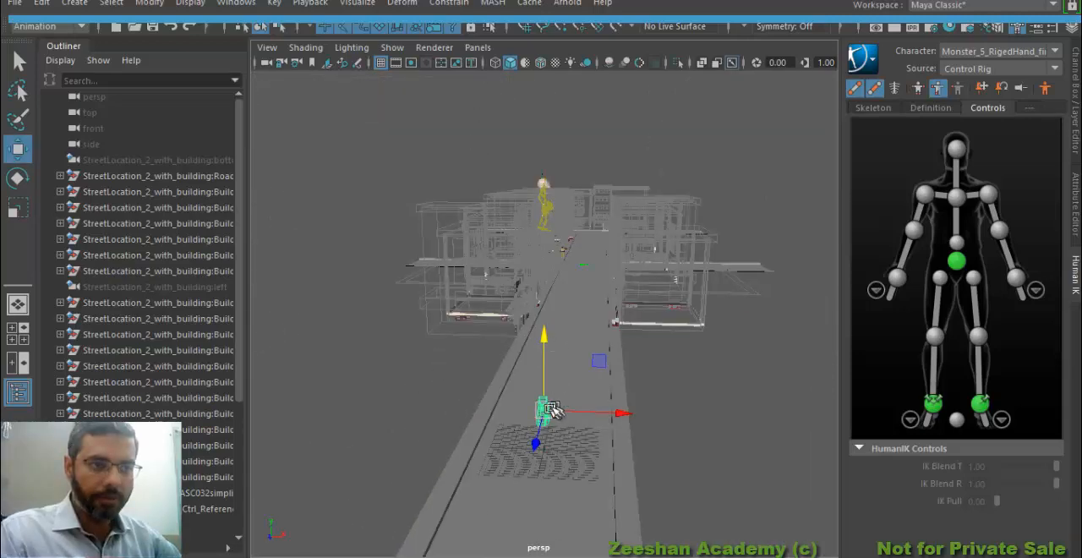
Rename the new camera as StreetCamera1
click(1075, 125)
click(945, 80)
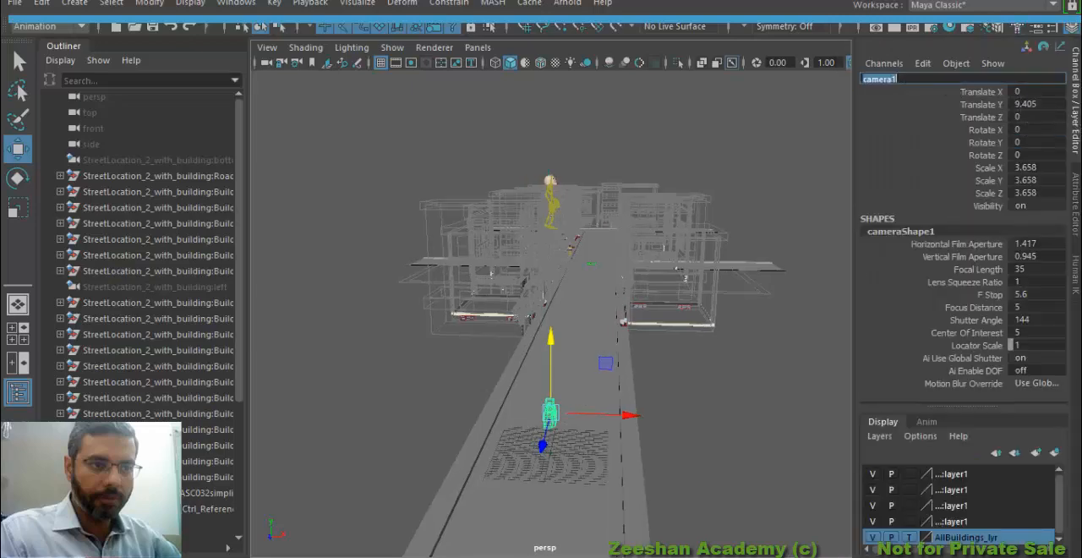
key(Home)
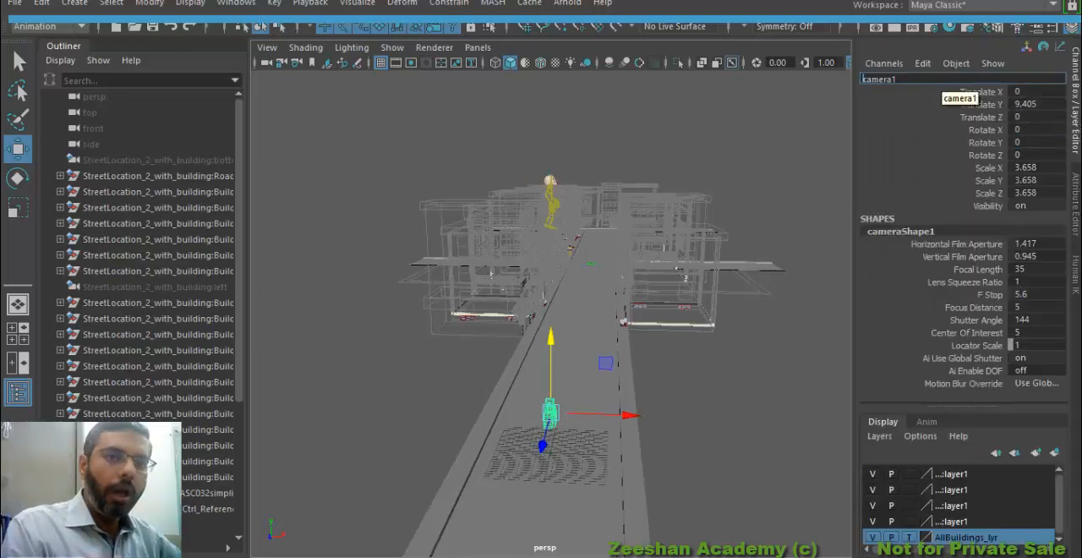
double_click(912, 78)
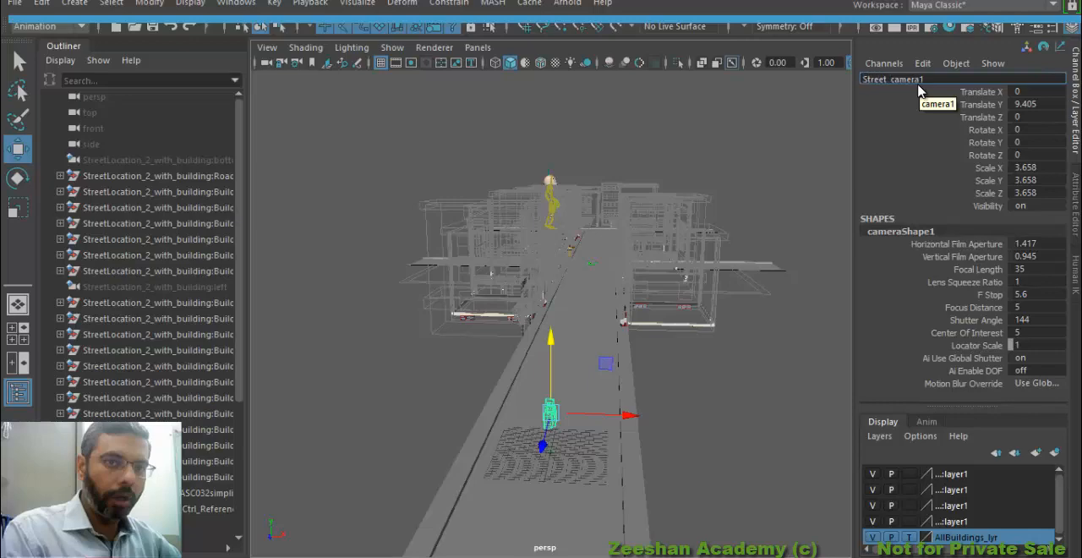
text(Street)
key(Delete)
text(C)
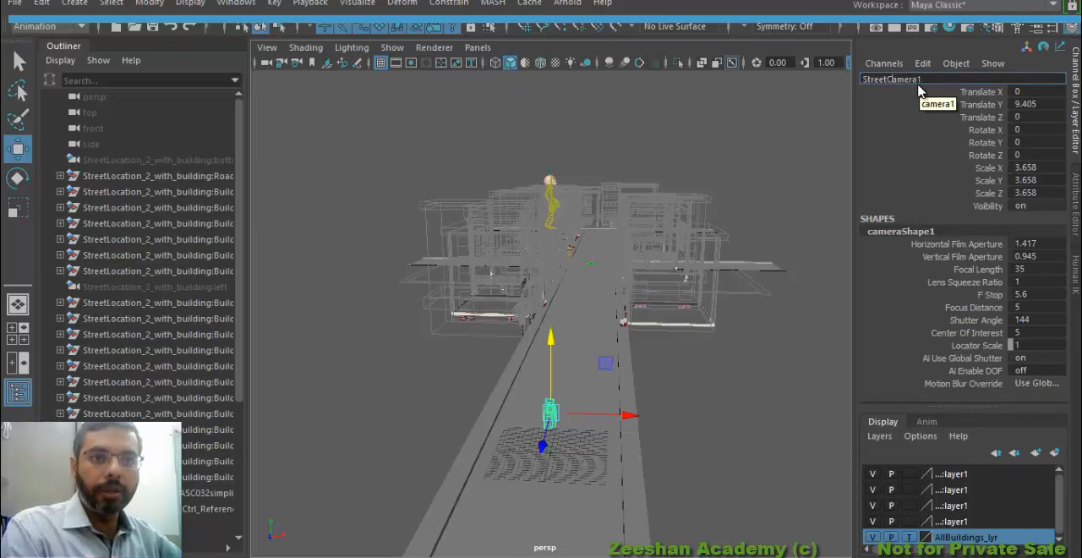
key(Return)
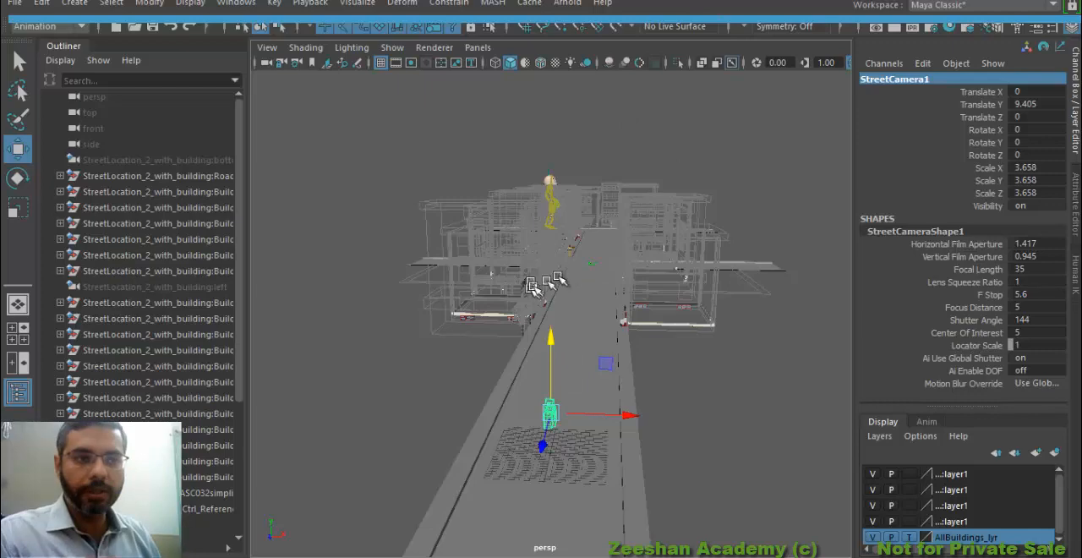
Move StreetCamera1 down the street toward the buildings to about -262.24 in Translate Z and frame it
alt+right_drag(635, 266, 591, 272)
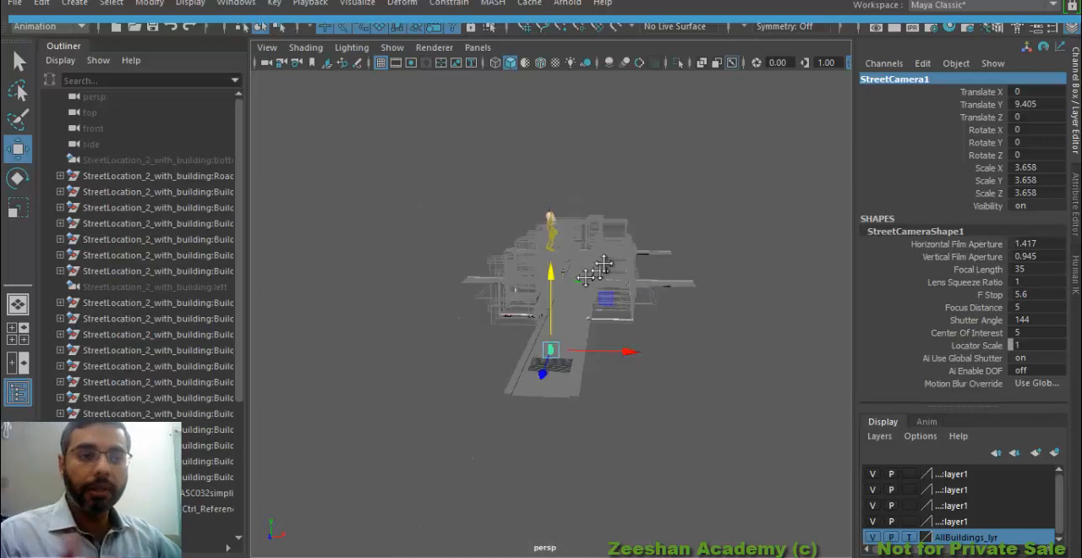
alt+drag(592, 272, 649, 245)
alt+right_drag(597, 313, 739, 316)
mouse_move(666, 265)
alt+middle_down()
mouse_move(703, 249)
mouse_move(662, 269)
alt+middle_up()
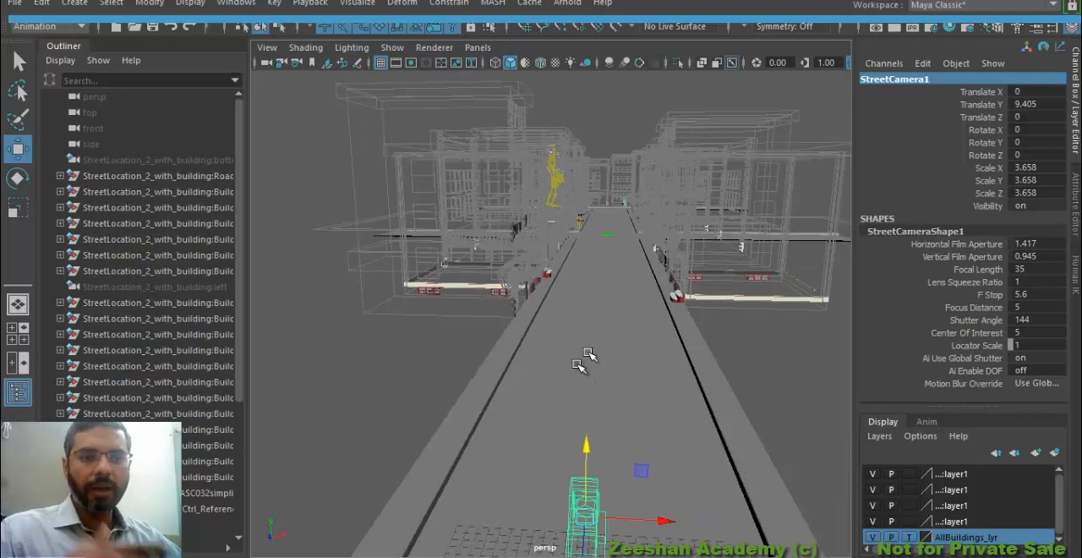
scroll(505, 434, down, 5)
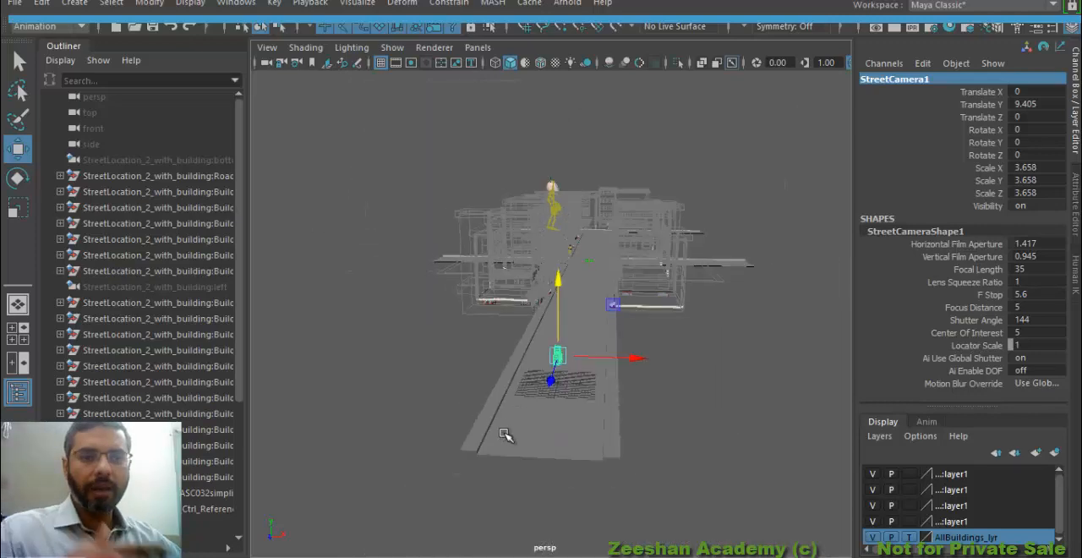
drag(550, 382, 599, 250)
key(f)
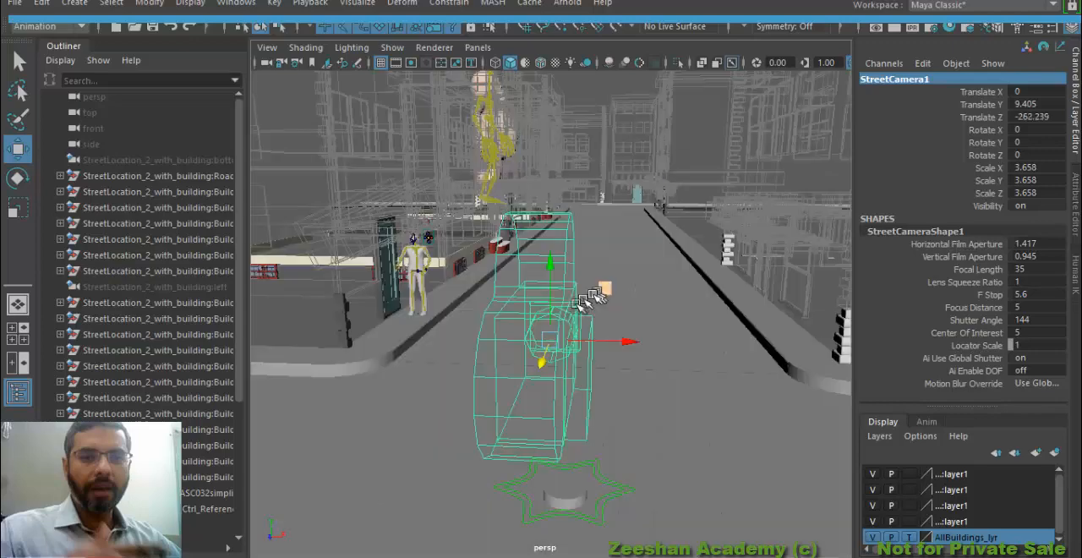
scroll(587, 297, down, 3)
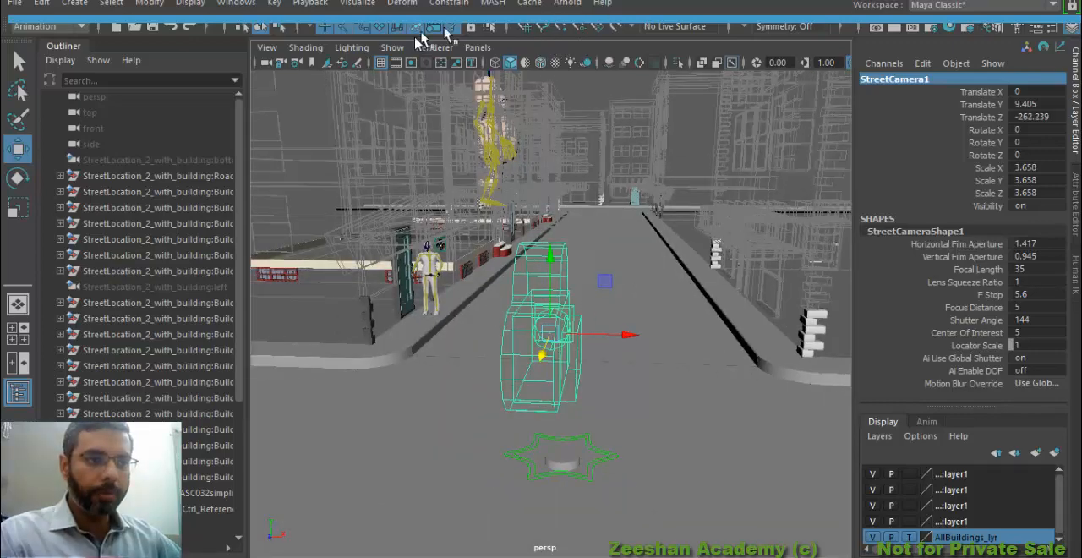
Look through StreetCamera1 in the perspective viewport
click(477, 47)
mouse_move(592, 65)
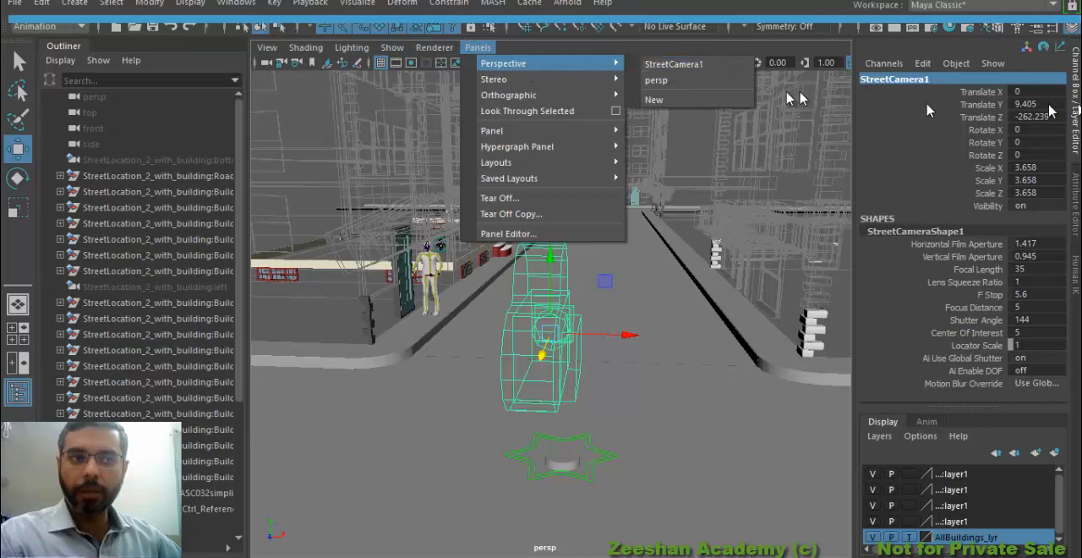
click(672, 66)
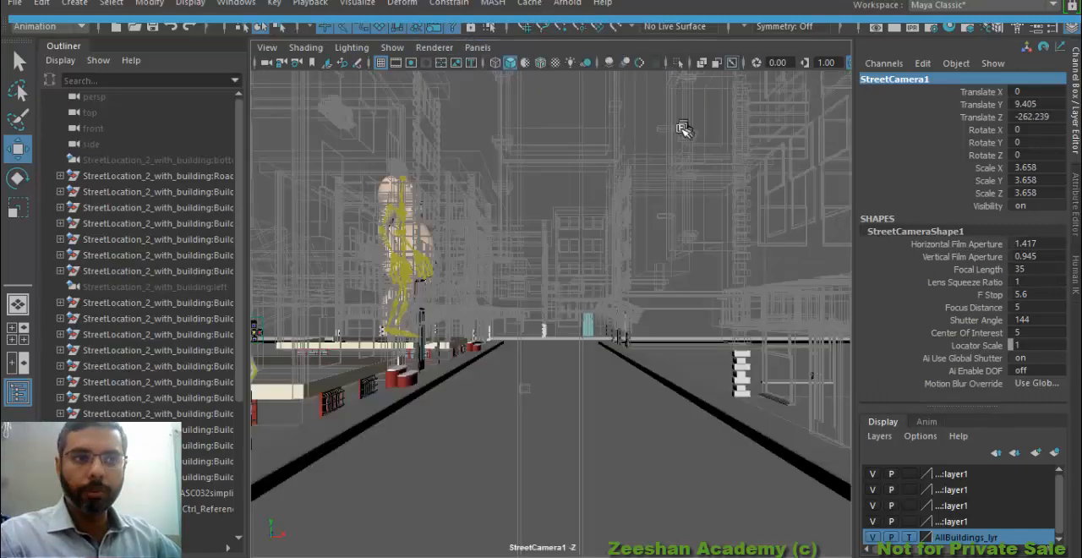
Display the Resolution Gate for the StreetCamera1 view
click(267, 47)
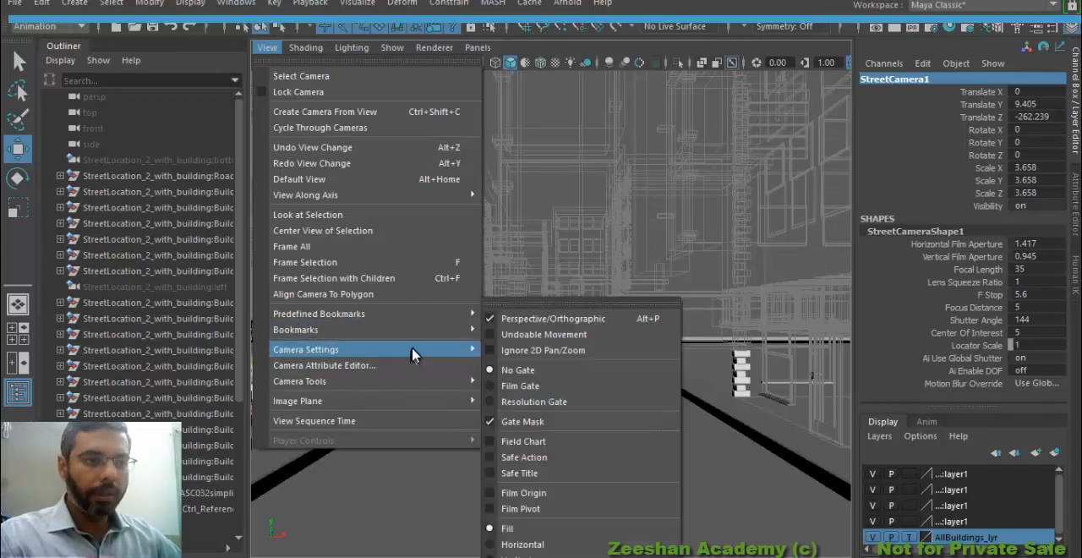
mouse_move(389, 382)
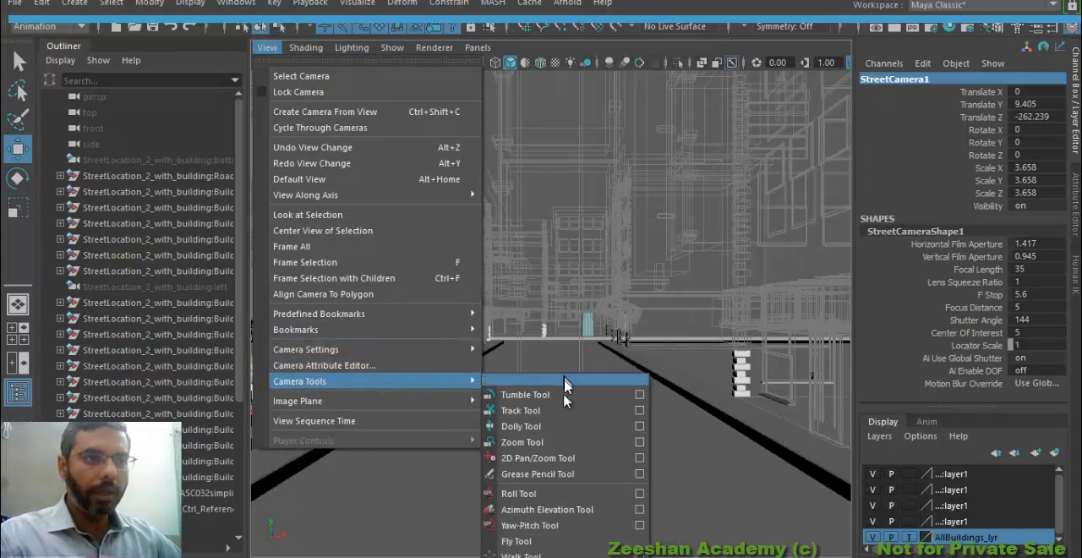
mouse_move(454, 350)
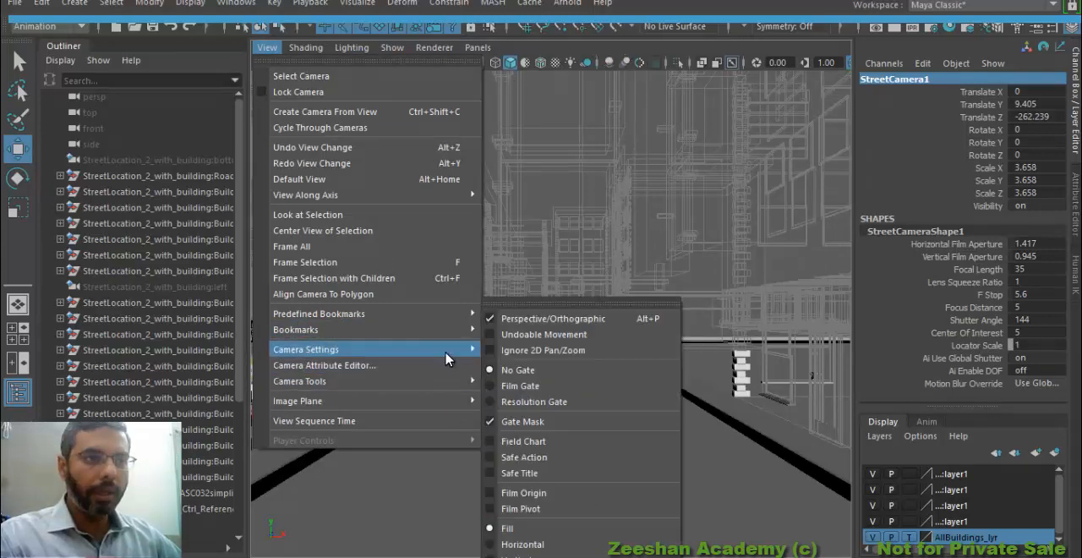
click(548, 401)
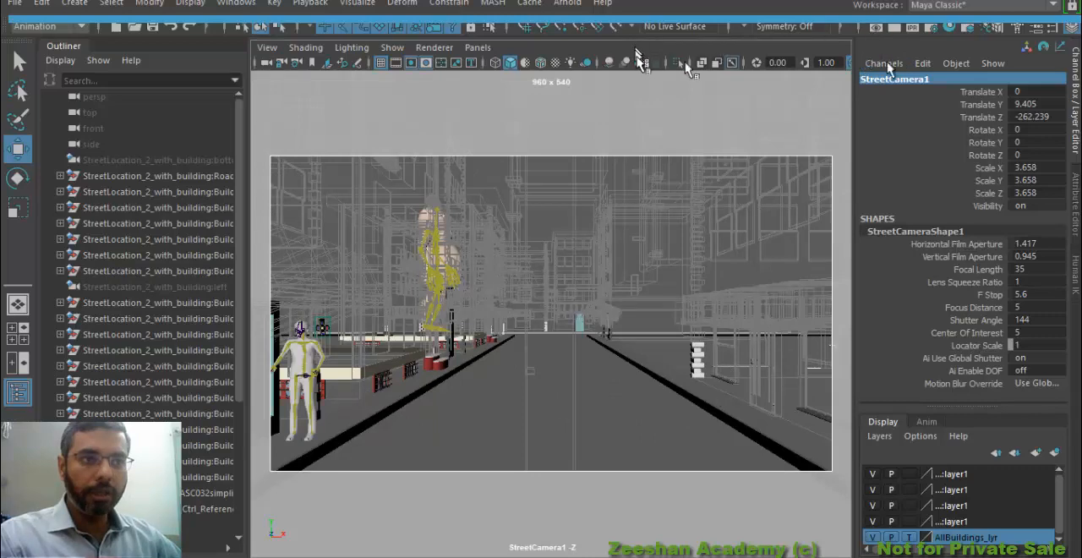
Open the Render Settings and set the Image Size preset to HD_1080
click(932, 30)
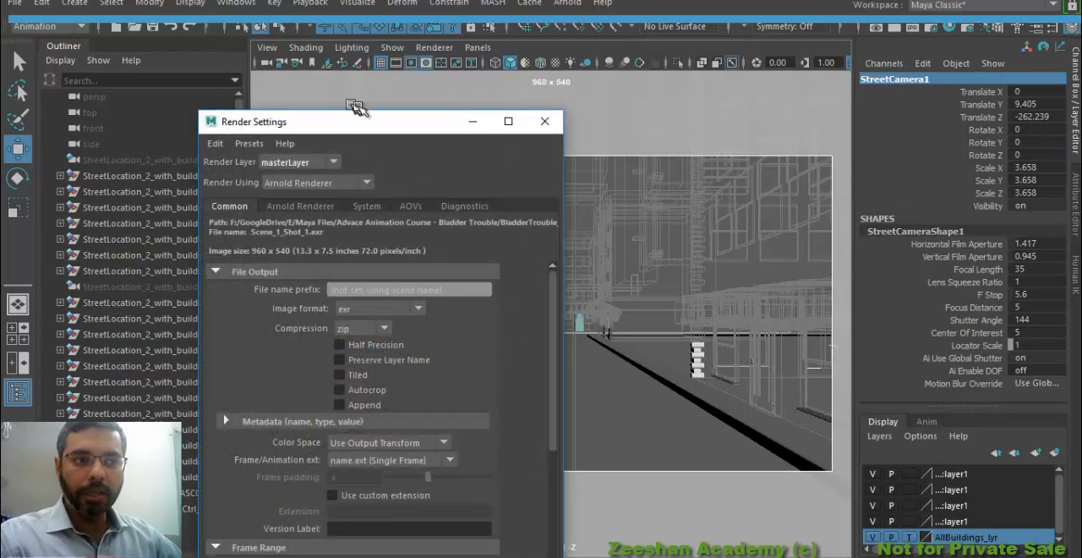
drag(378, 123, 454, 26)
scroll(461, 411, down, 5)
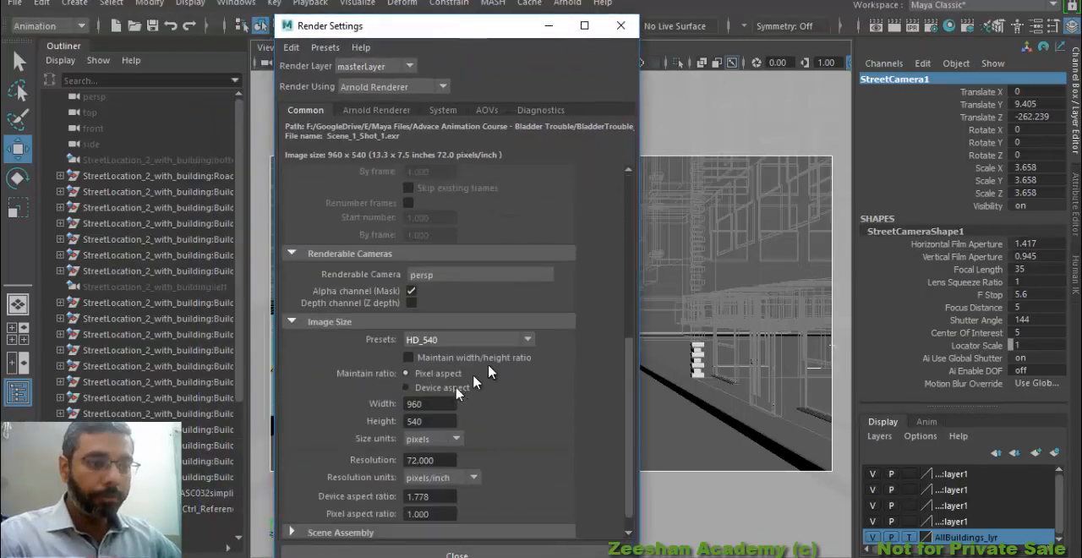
click(436, 340)
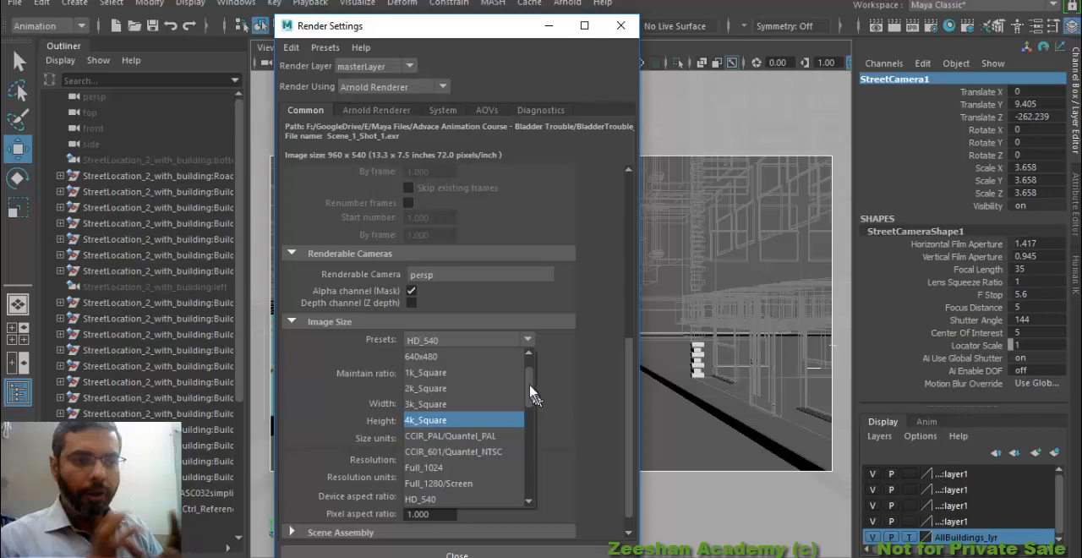
drag(529, 386, 529, 396)
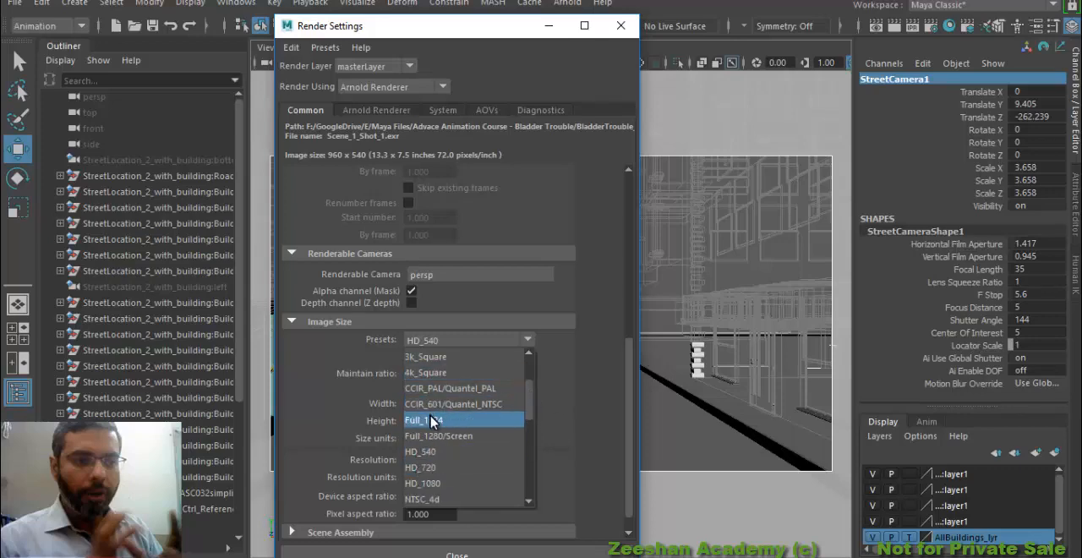
click(450, 483)
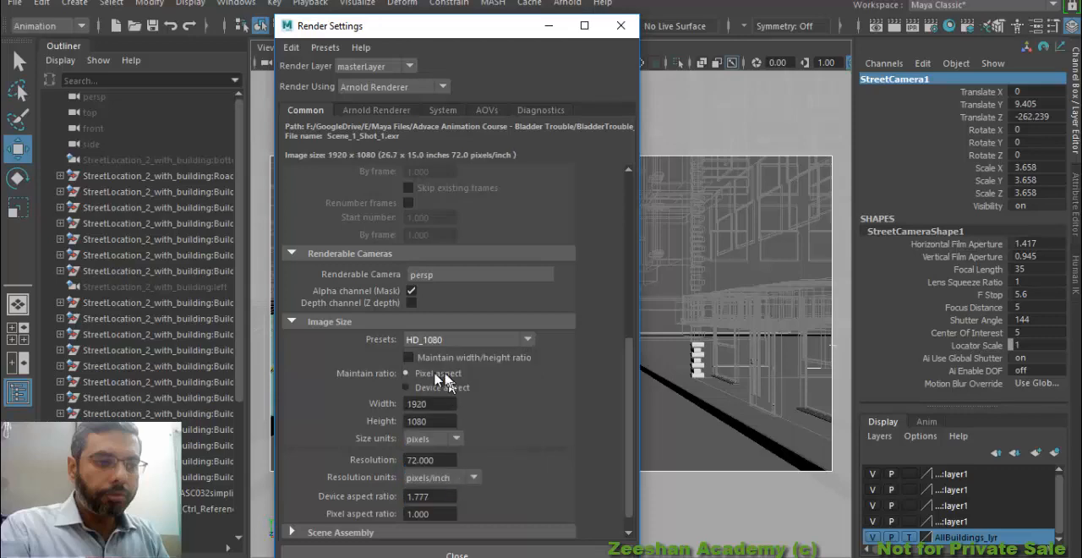
Set the render image resolution to 128 pixels/inch
double_click(427, 420)
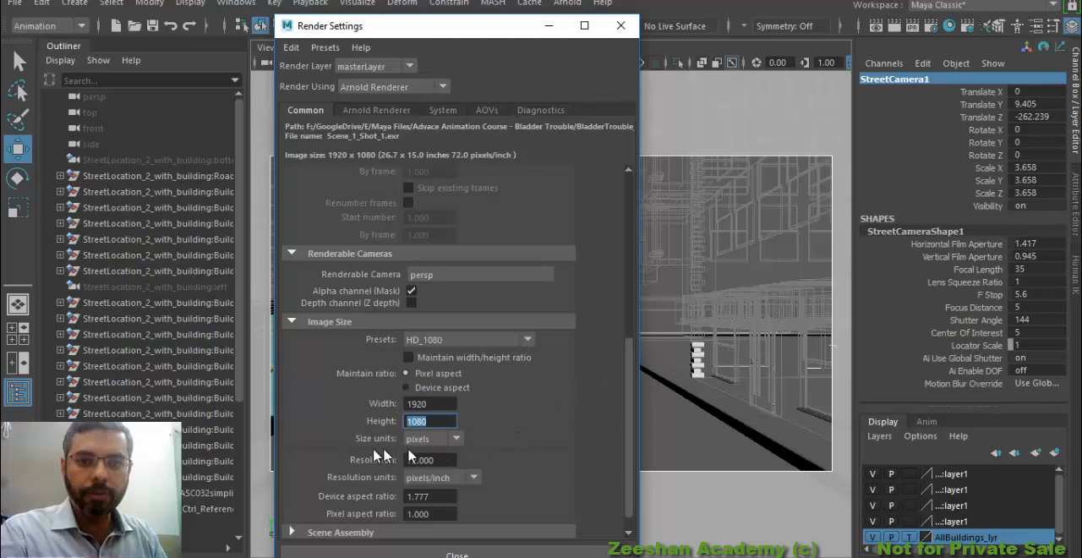
click(433, 457)
text(128)
key(Return)
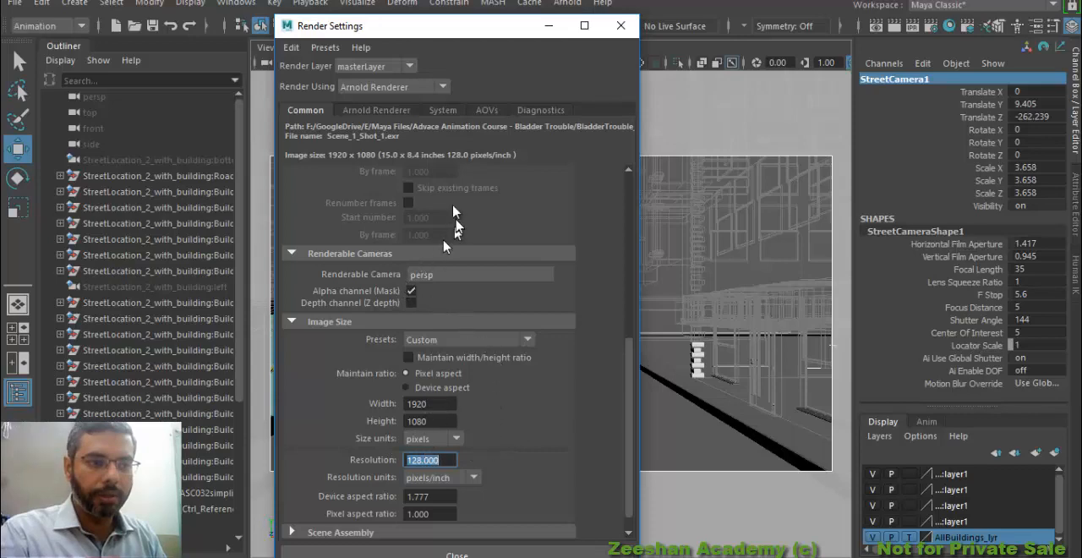
scroll(437, 270, up, 6)
scroll(469, 431, up, 2)
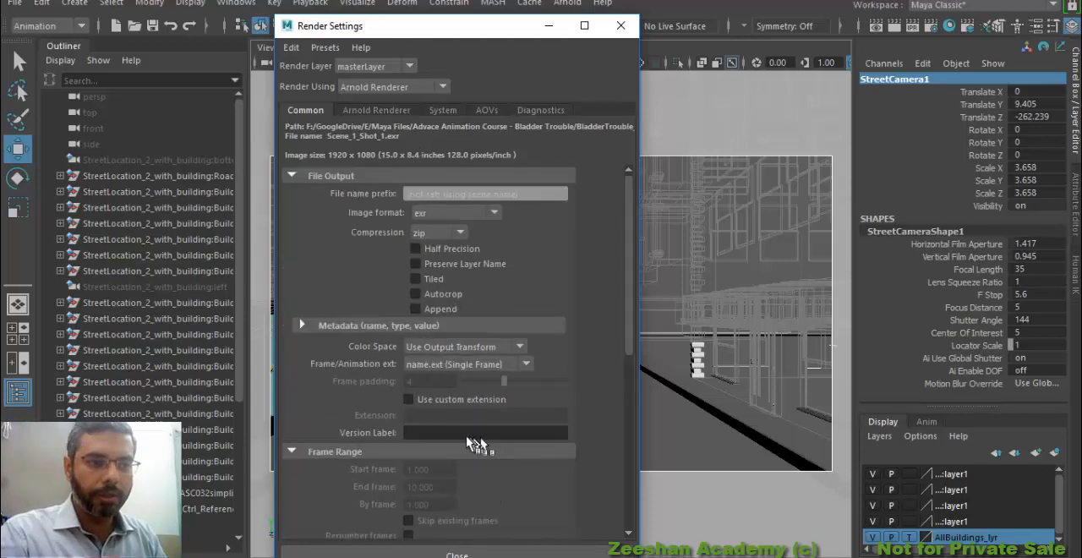
scroll(457, 388, down, 7)
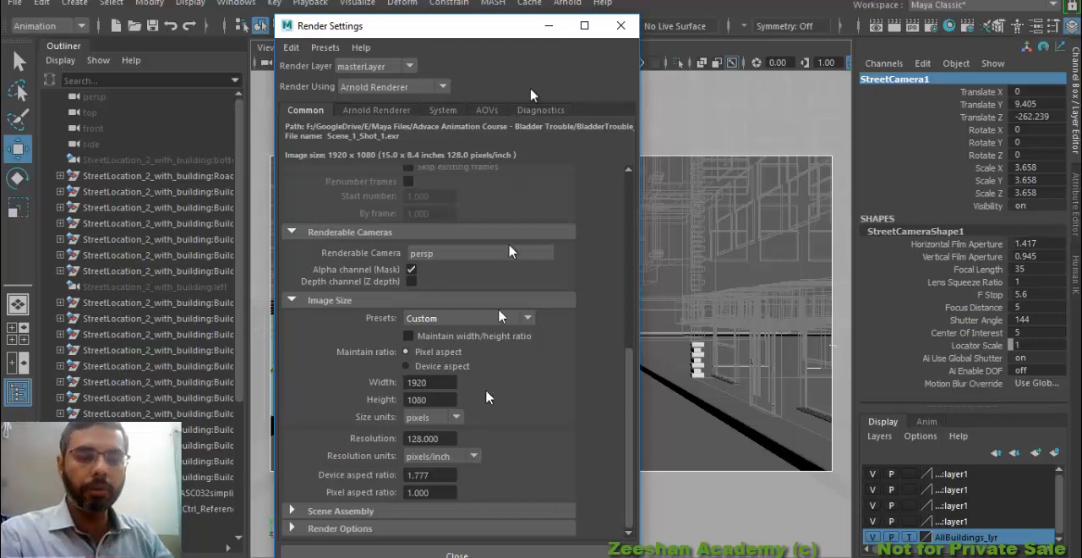
click(444, 382)
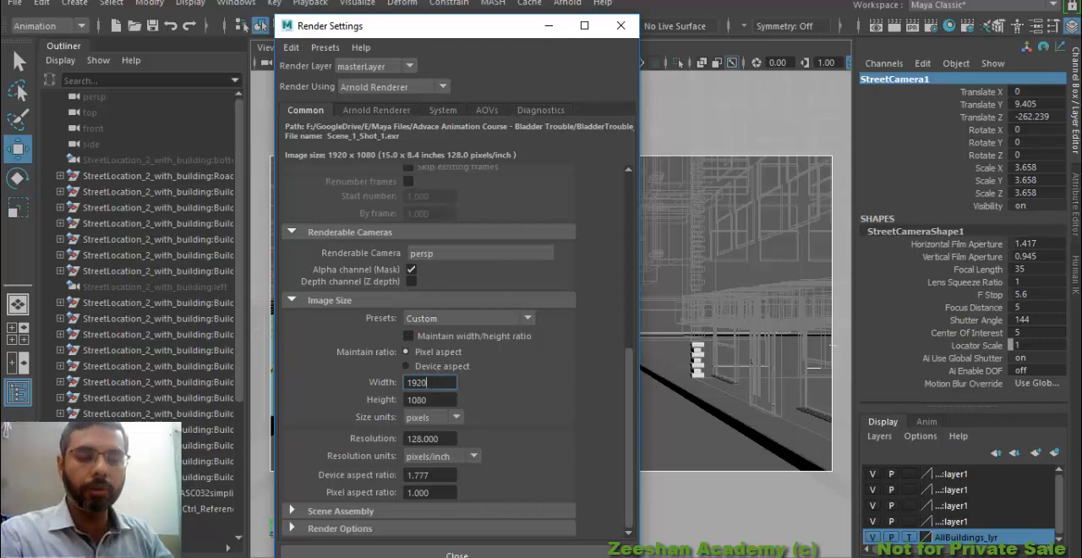
click(477, 302)
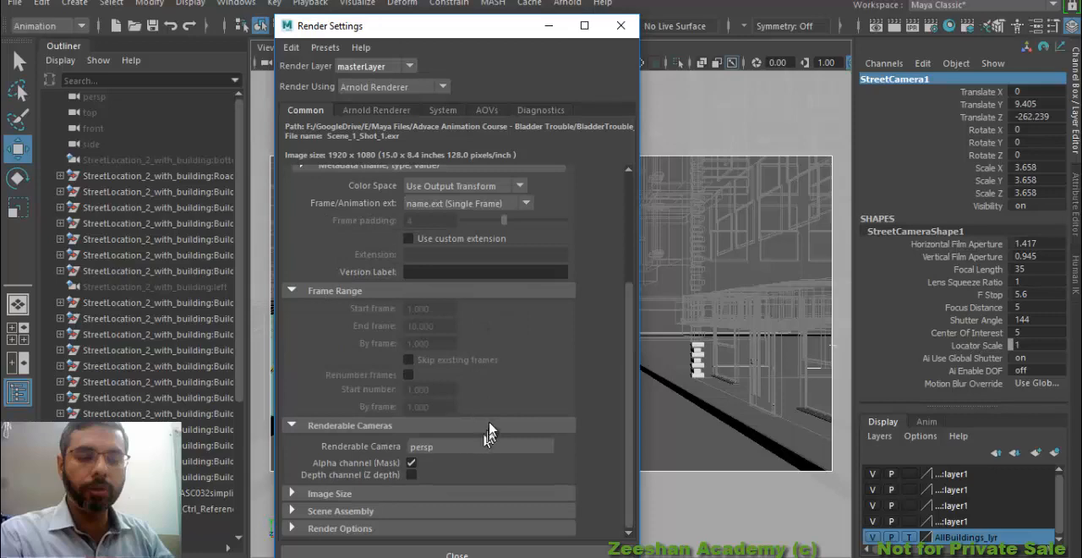
Expand the Image Size settings and reapply the HD_1080 preset to replace the custom setting
click(445, 493)
scroll(507, 419, down, 2)
scroll(508, 418, down, 1)
click(471, 369)
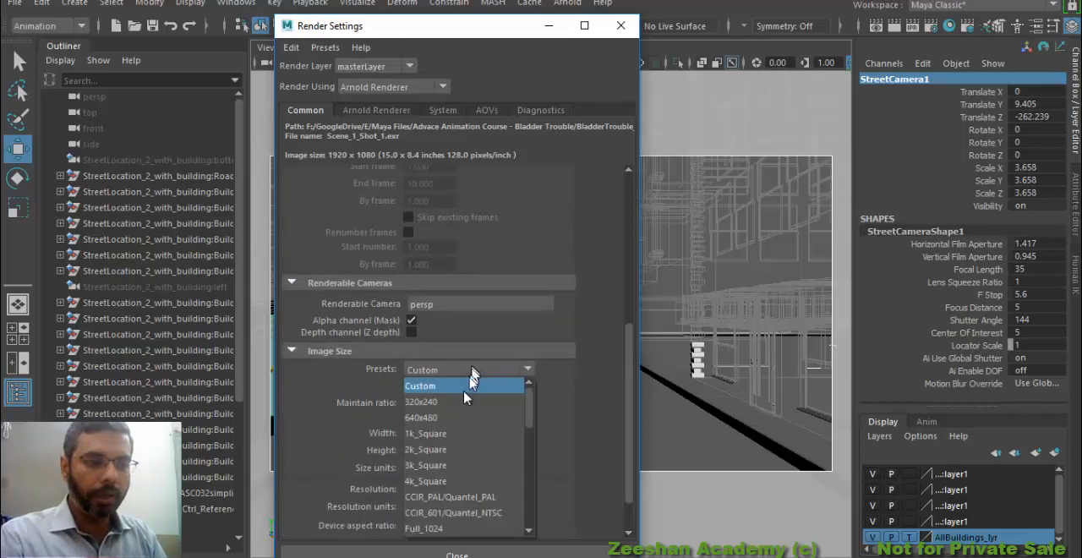
scroll(535, 414, down, 3)
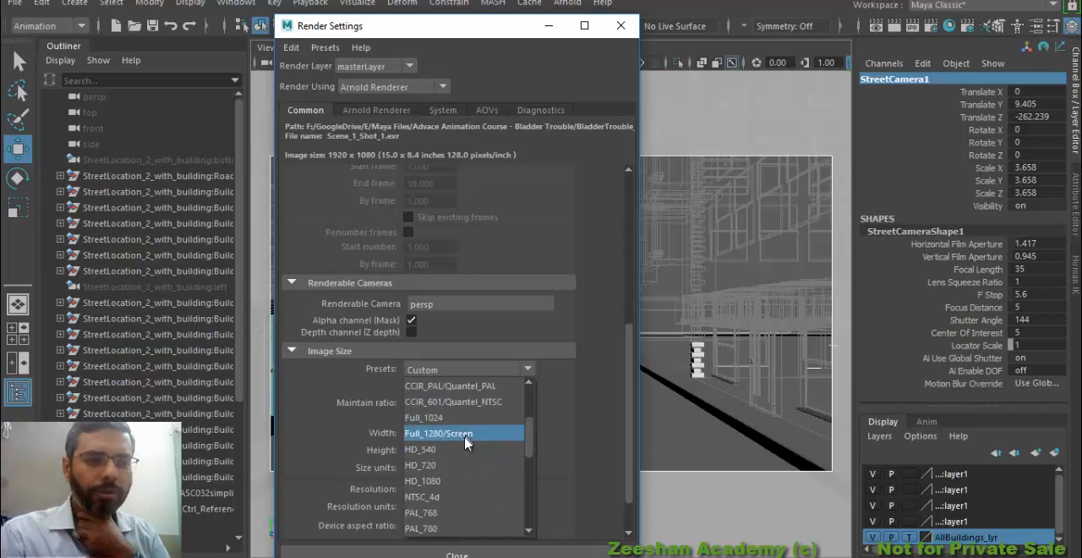
scroll(457, 490, down, 1)
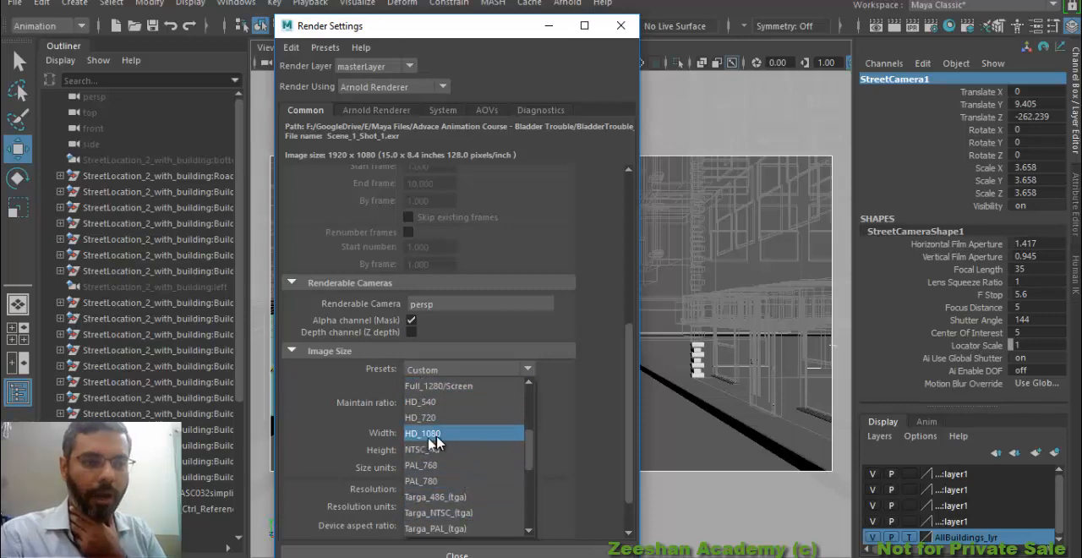
click(536, 446)
click(490, 370)
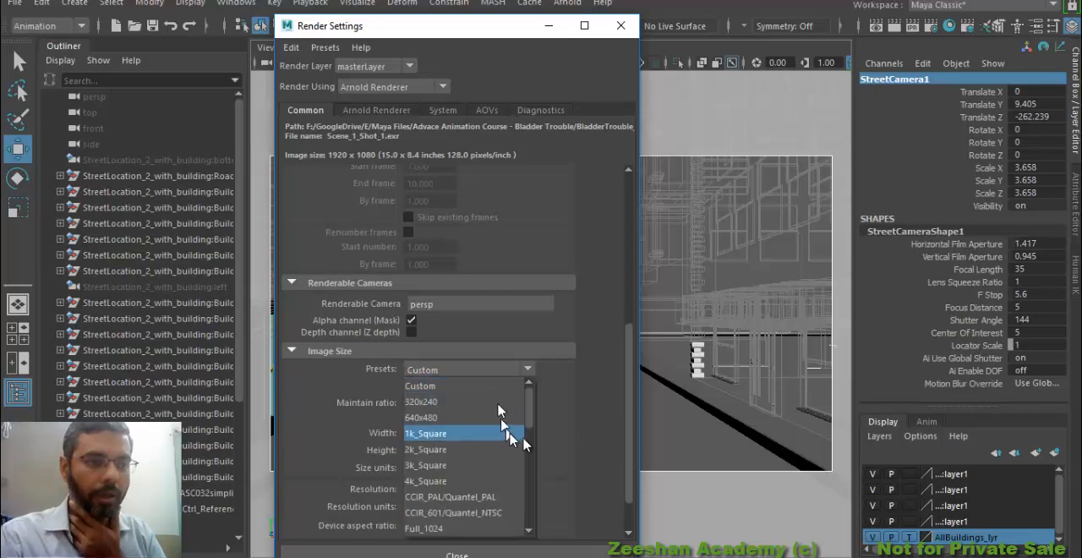
drag(528, 418, 524, 441)
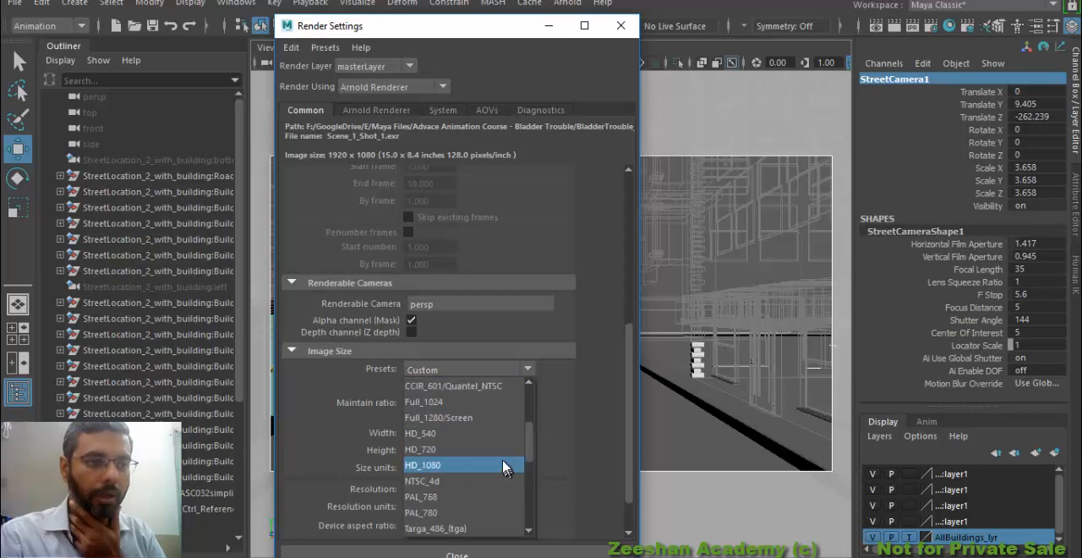
click(503, 465)
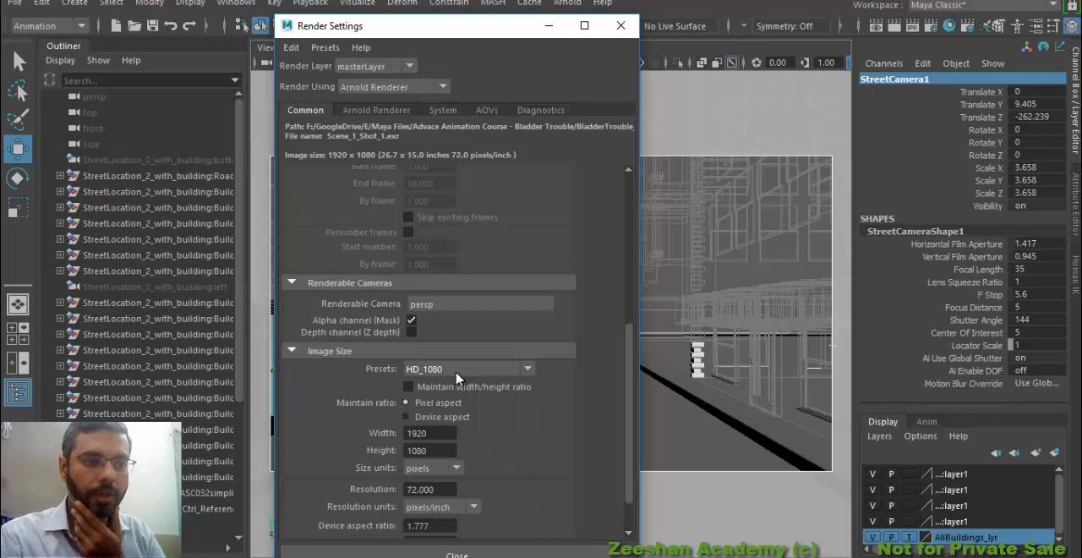
Enter 128 pixels/inch as the resolution for the HD_1080 image size and close the Render Settings
click(438, 488)
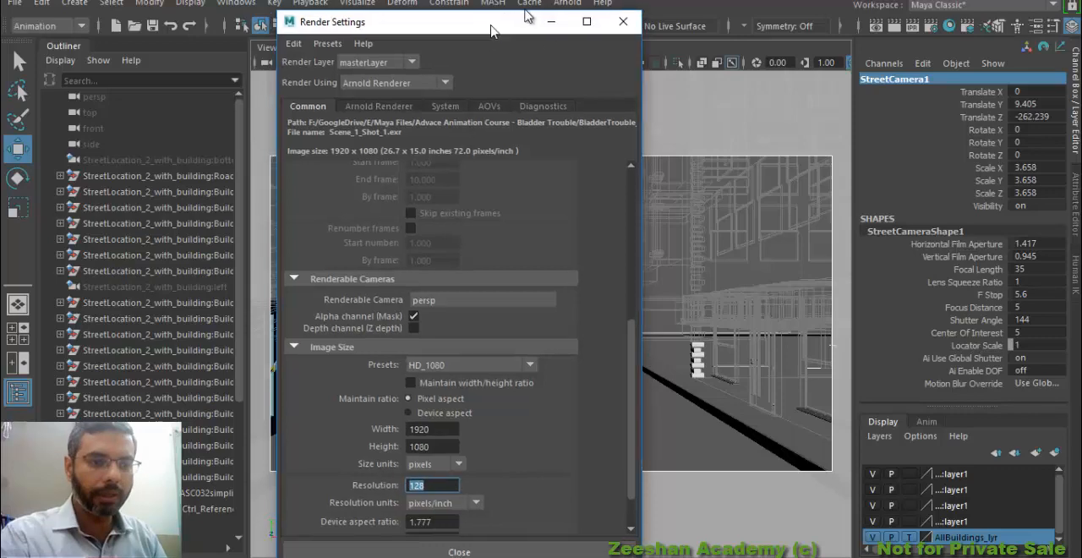
drag(496, 21, 567, 2)
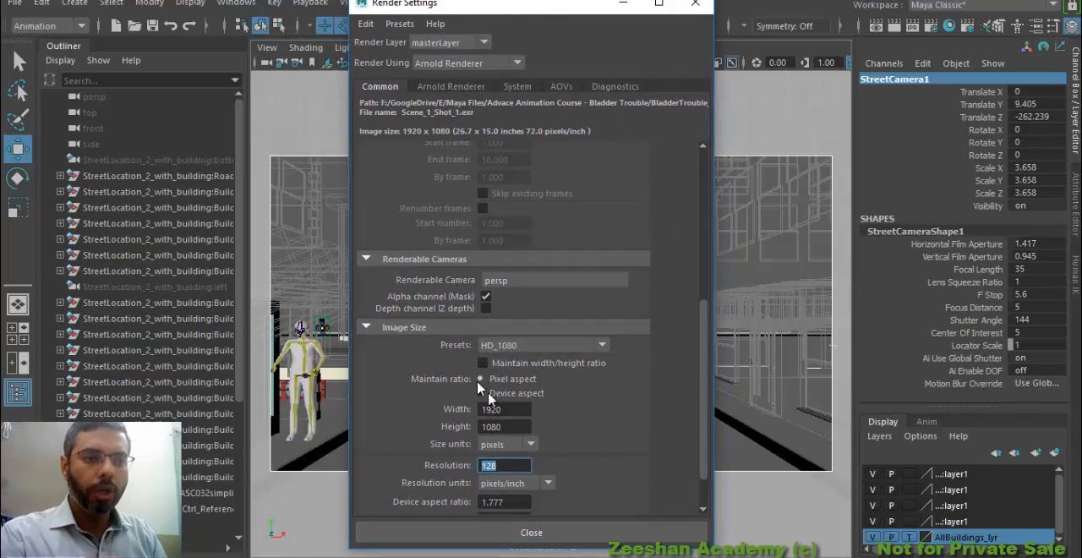
click(695, 4)
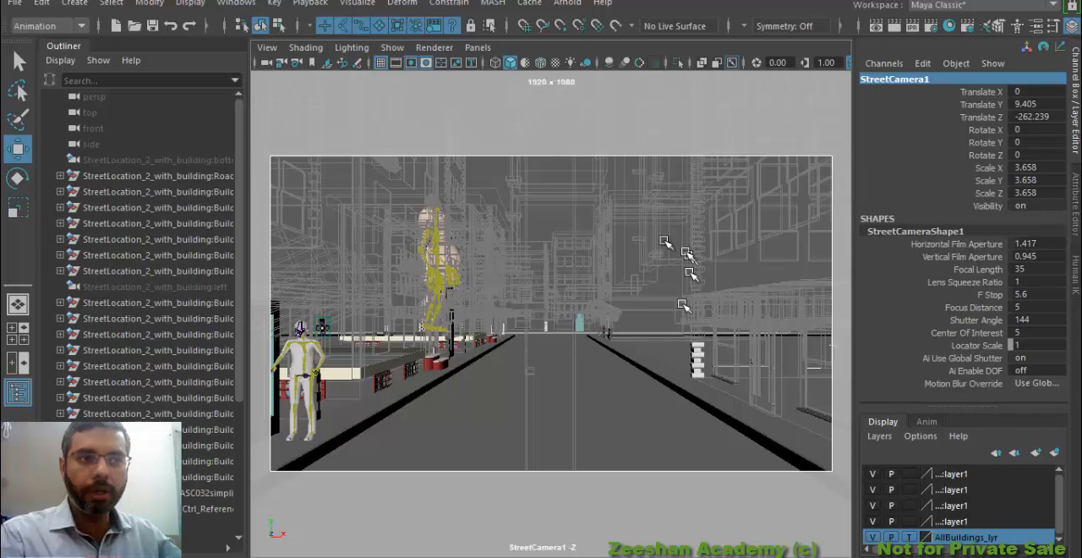
Display the Film Origin and Film Pivot markers in the StreetCamera1 view
click(267, 48)
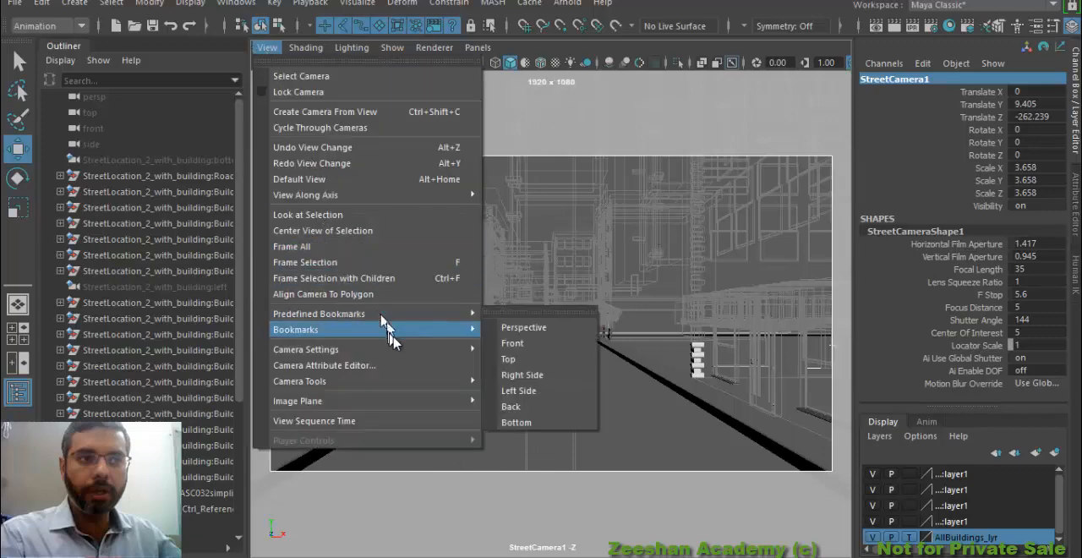
mouse_move(398, 350)
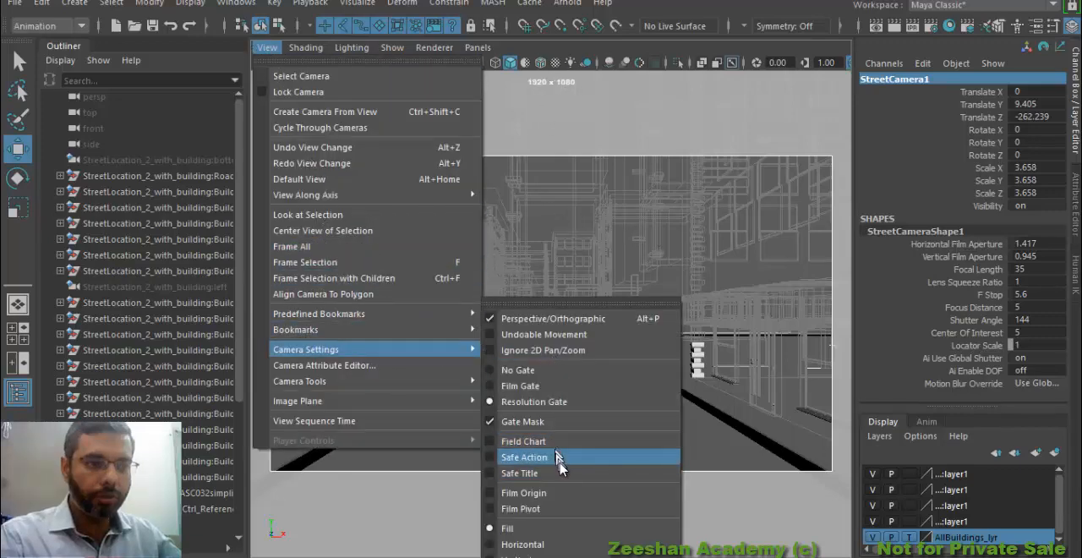
click(554, 497)
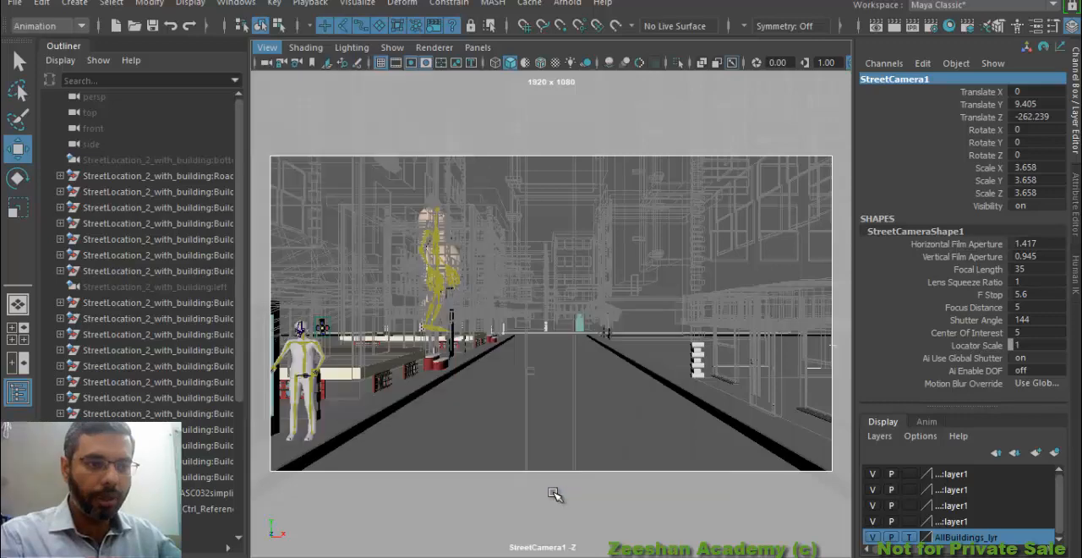
click(269, 51)
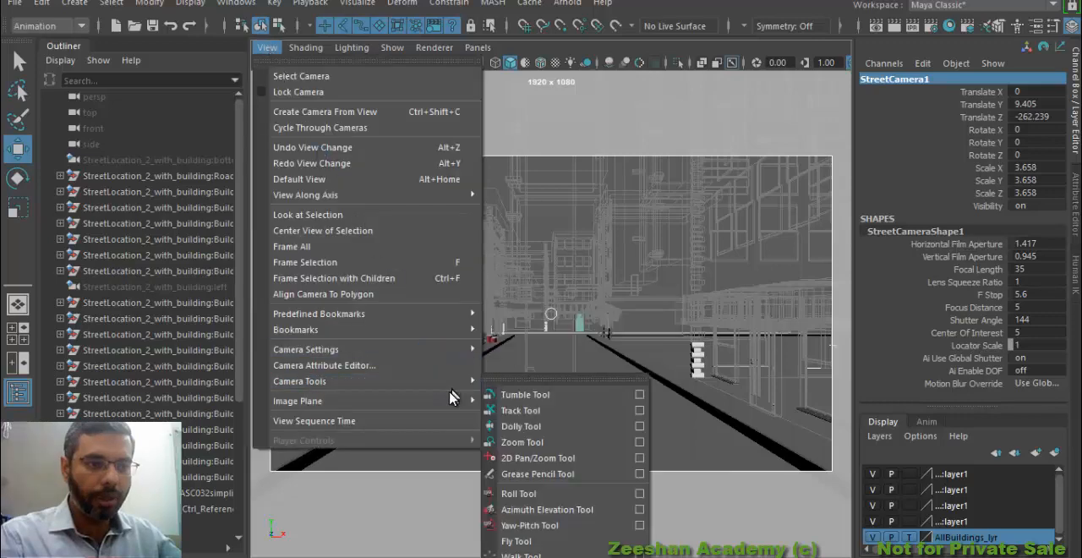
mouse_move(465, 349)
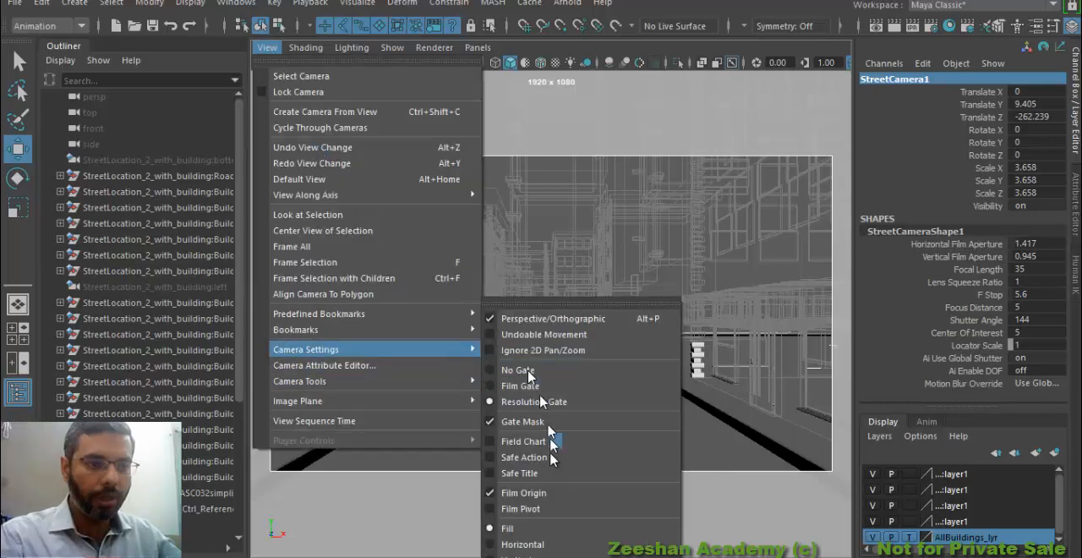
click(540, 509)
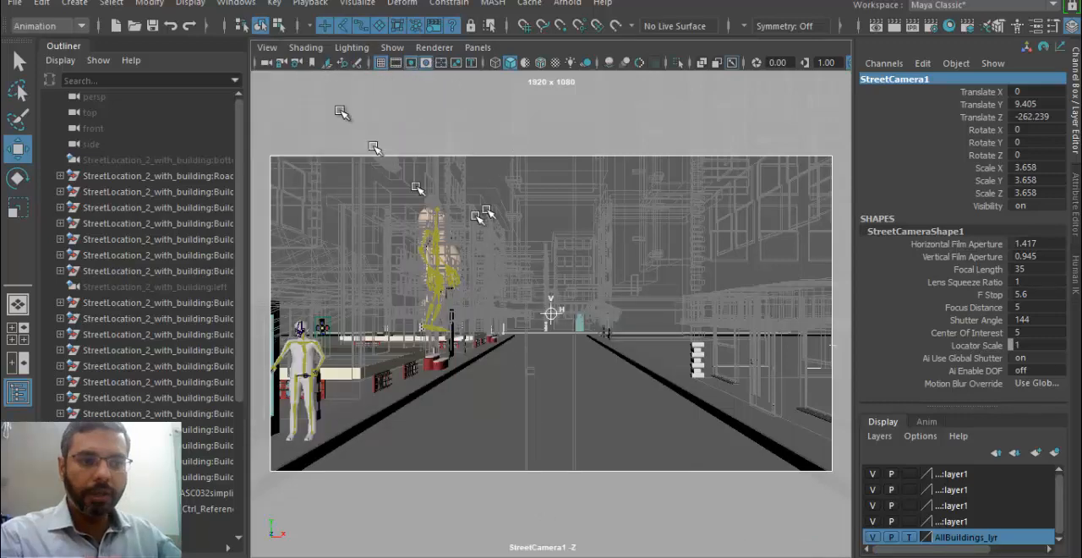
click(267, 47)
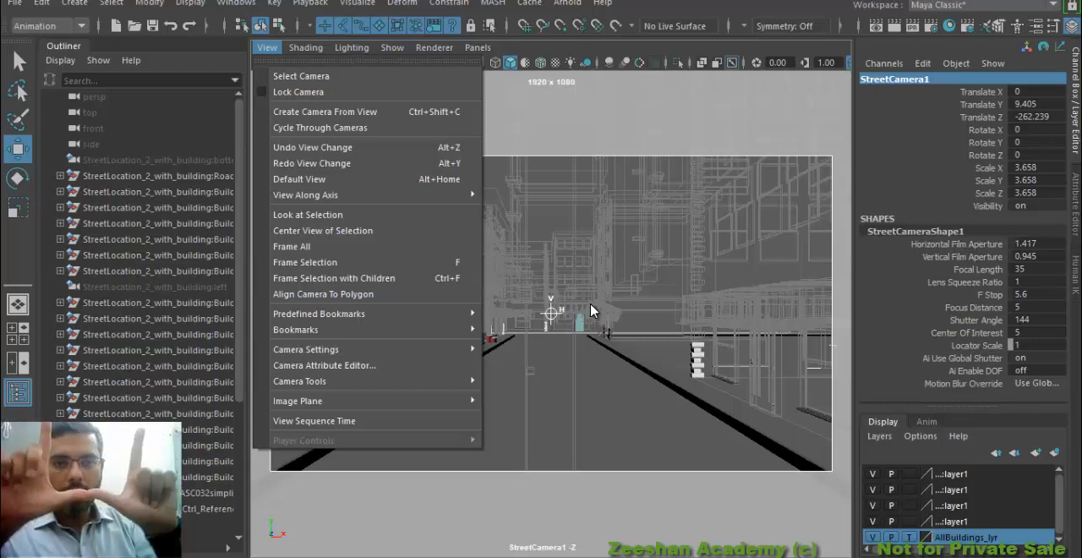
mouse_move(459, 351)
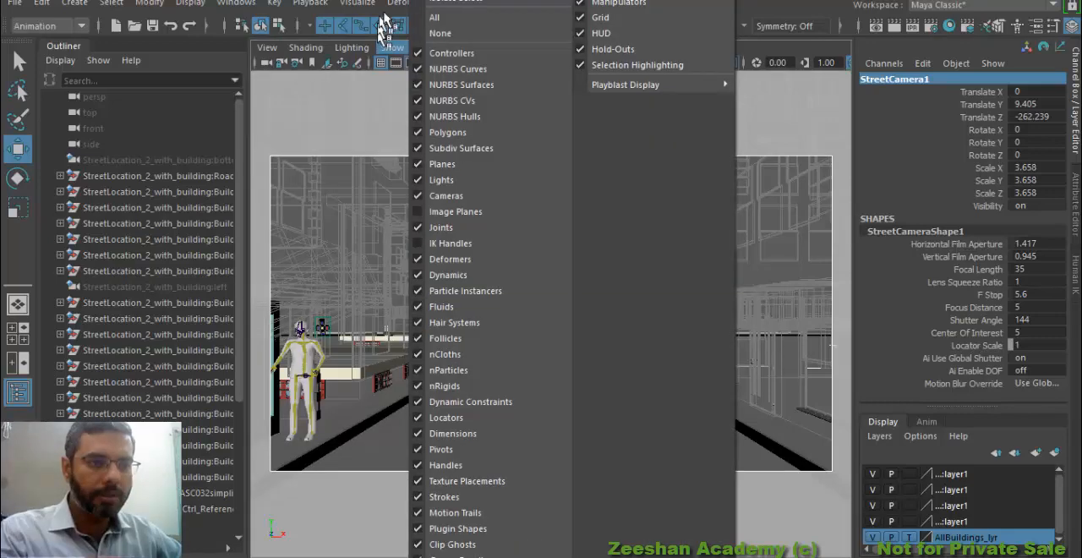
click(386, 10)
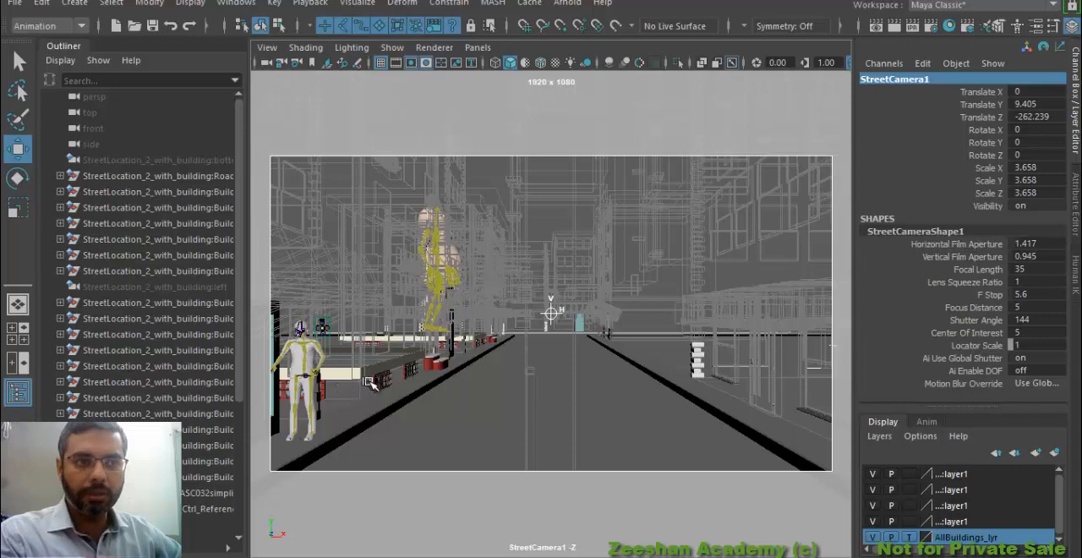
Switch to the Word shot table, add "Camera Shake" on a new line in Scene 1's Dialog cell, and return to Maya
scroll(471, 388, down, 1)
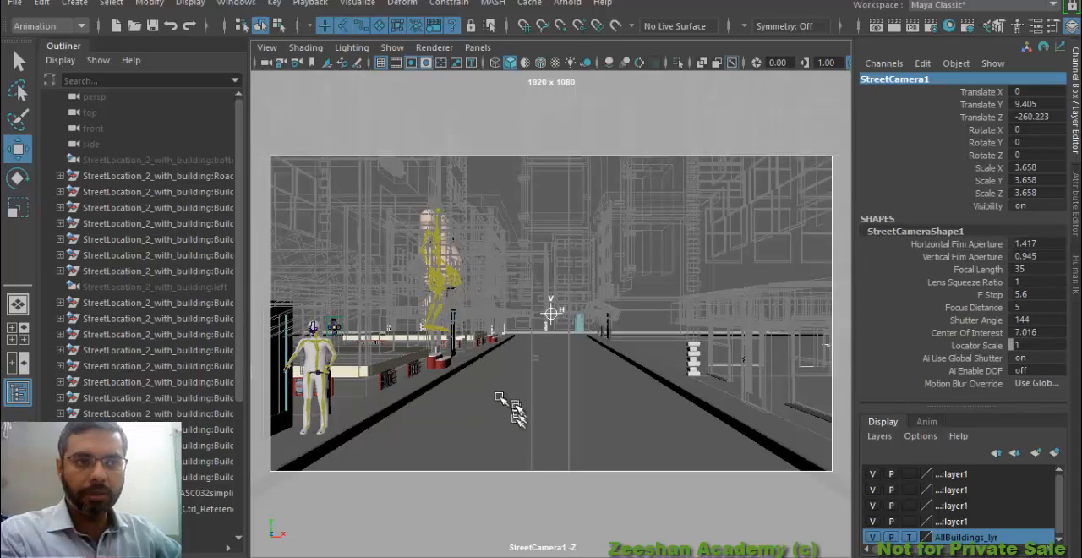
alt+middle_drag(478, 396, 502, 411)
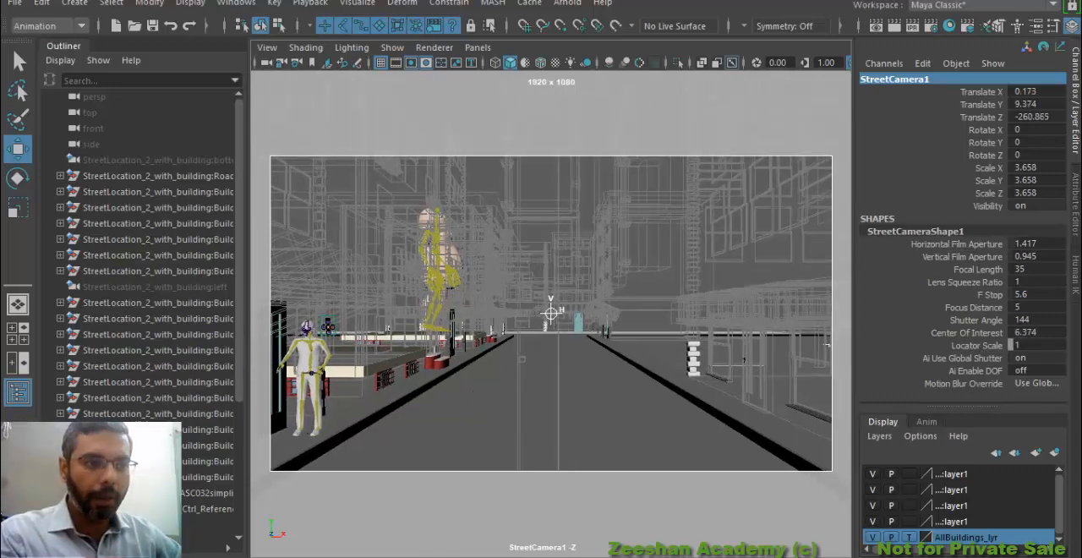
click(453, 509)
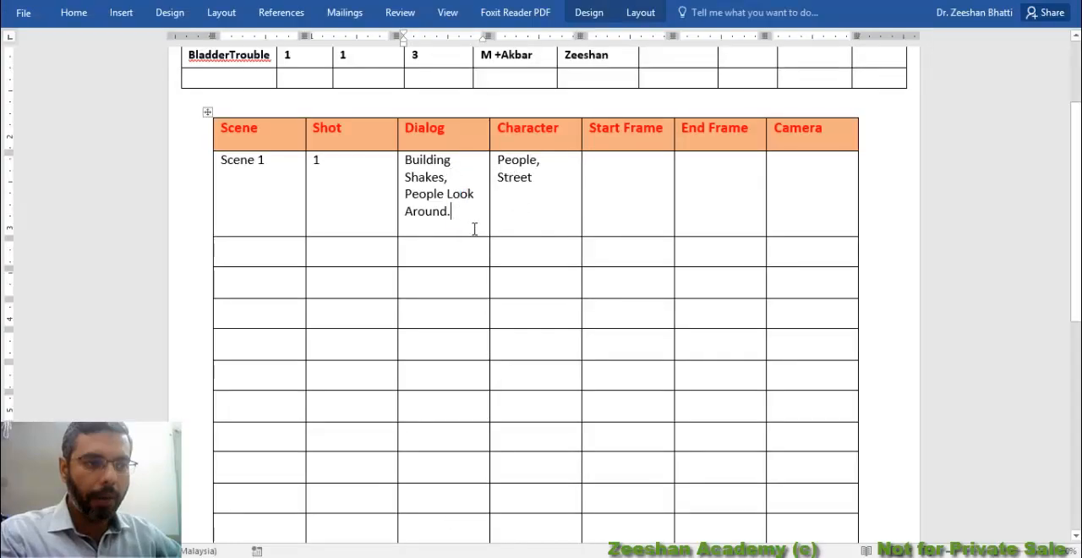
key(Return)
text(Camera S)
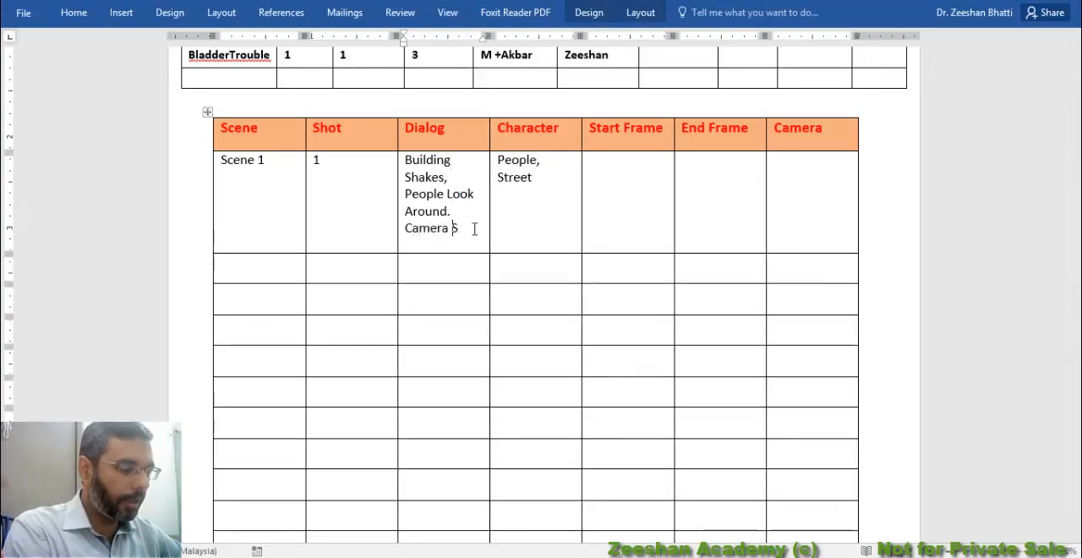
text(Hake)
key(BackSpace)
key(BackSpace)
key(BackSpace)
text(e)
key(Tab)
key(alt+Tab)
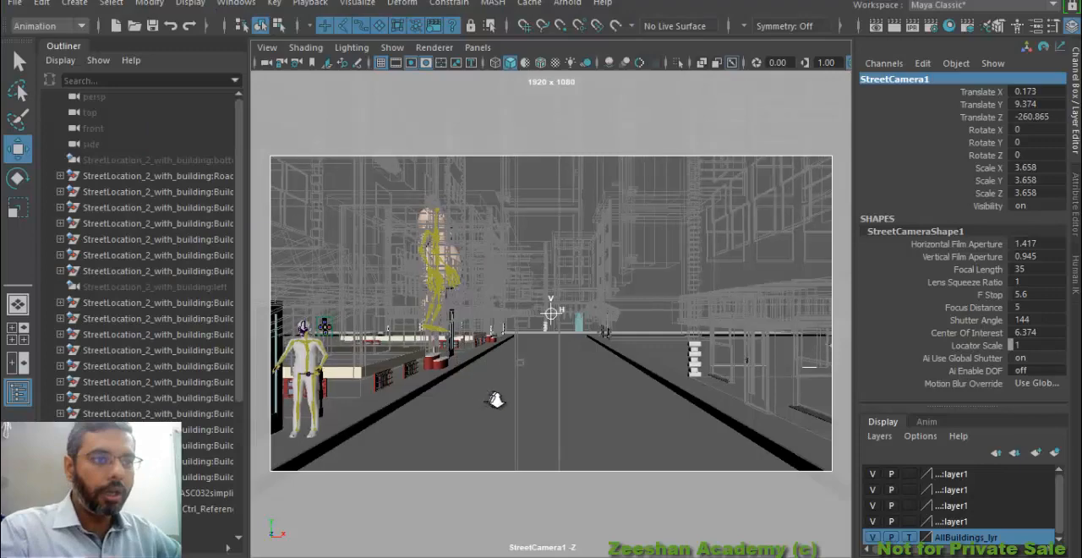
Dolly StreetCamera1 along the street, select the red rounded barrier on the sidewalk, and frame it in the camera view
alt+right_drag(495, 400, 845, 434)
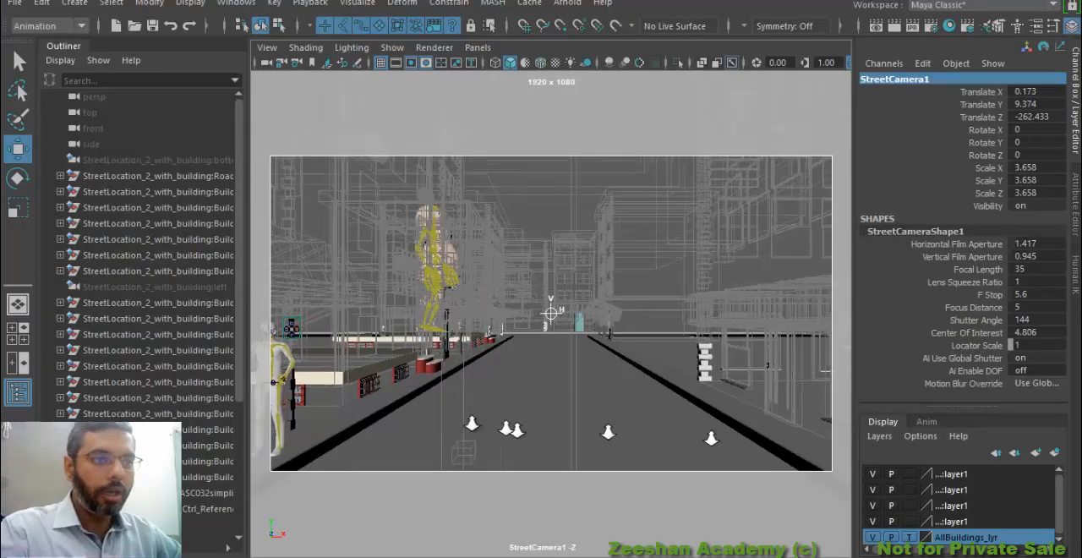
alt+right_drag(711, 439, 832, 435)
alt+right_drag(632, 410, 871, 429)
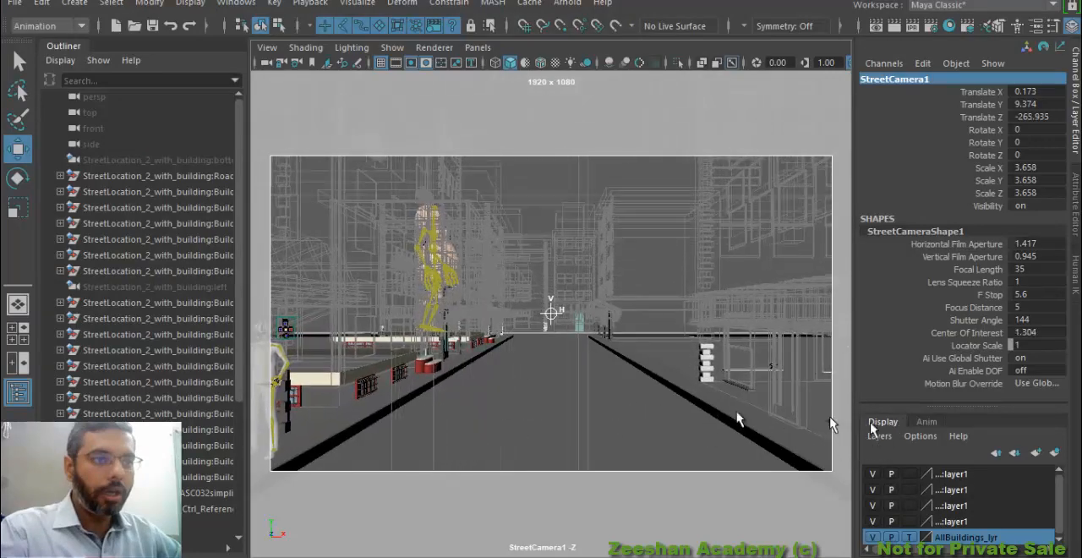
click(436, 369)
key(f)
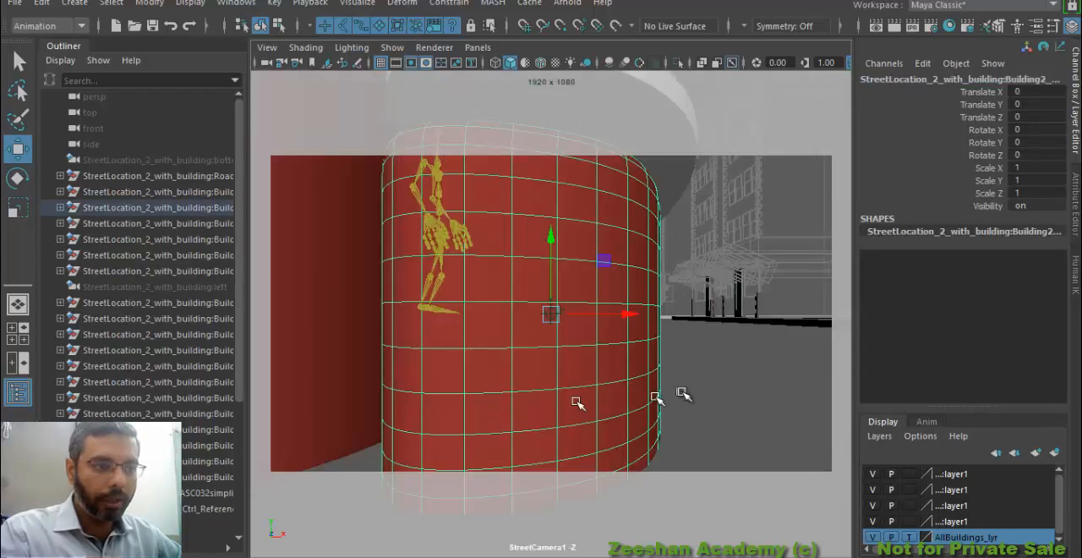
Recompose the StreetCamera1 shot to look down the street, with the monster and red sidewalk barriers left of the road
alt+right_drag(683, 392, 461, 333)
alt+middle_drag(553, 319, 423, 361)
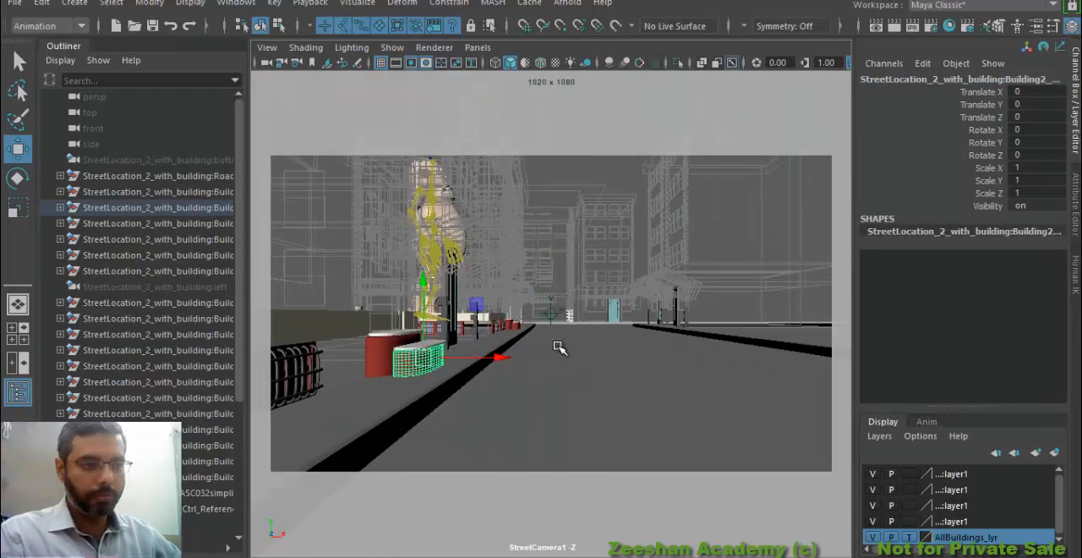
alt+middle_drag(563, 343, 463, 335)
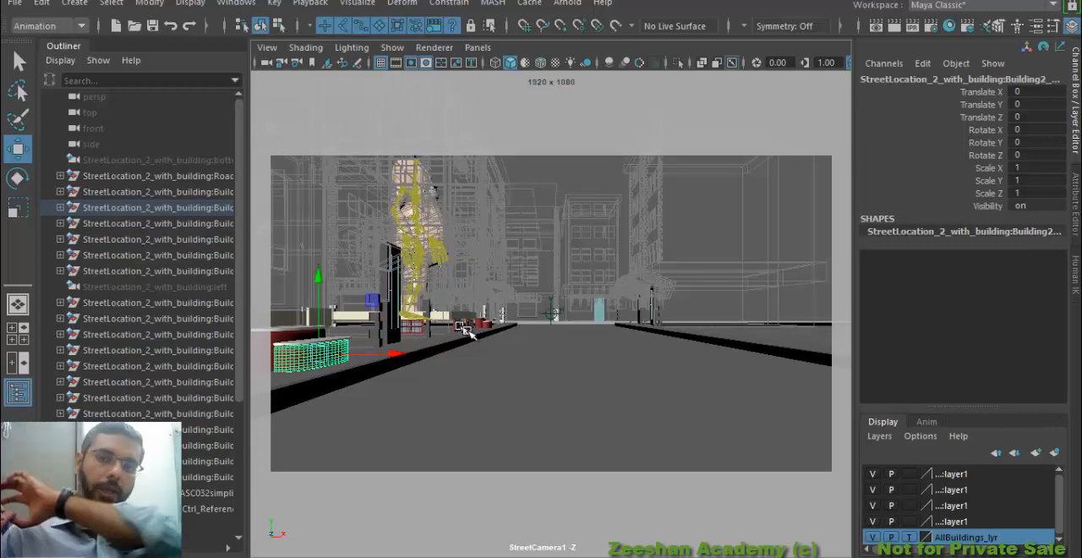
alt+middle_drag(563, 379, 633, 349)
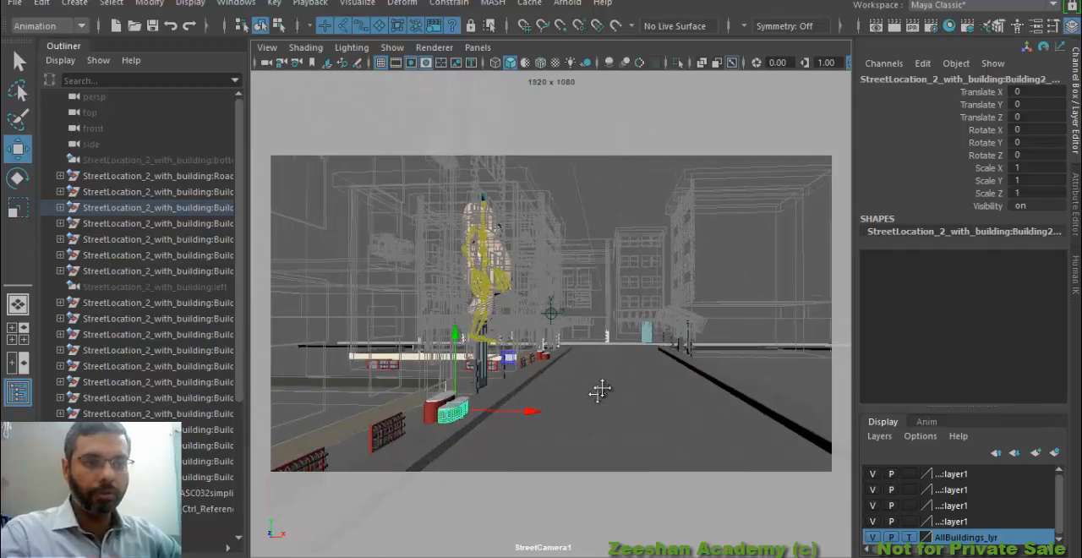
alt+right_drag(633, 350, 599, 358)
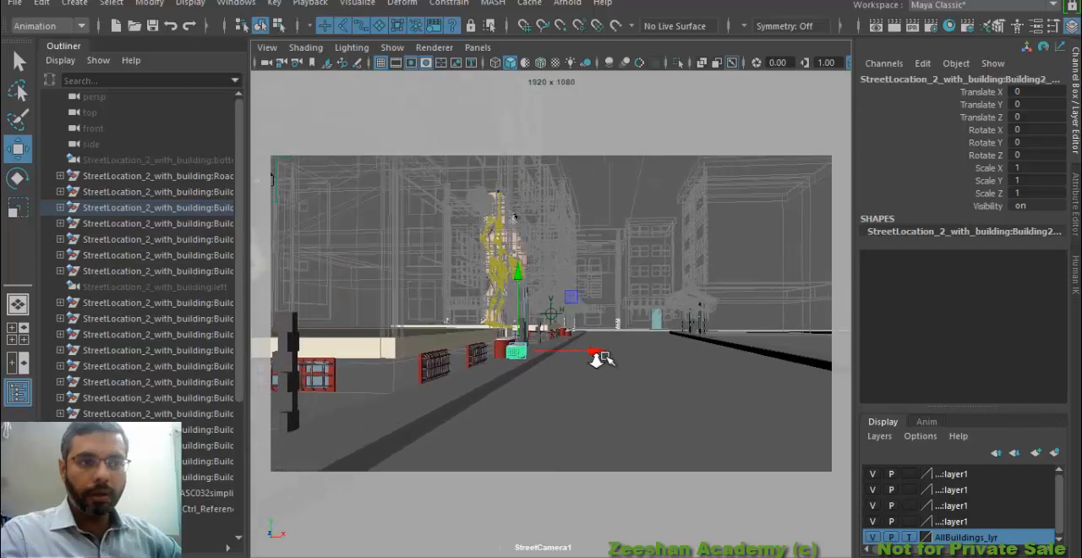
alt+middle_drag(600, 359, 547, 374)
alt+right_drag(546, 374, 573, 381)
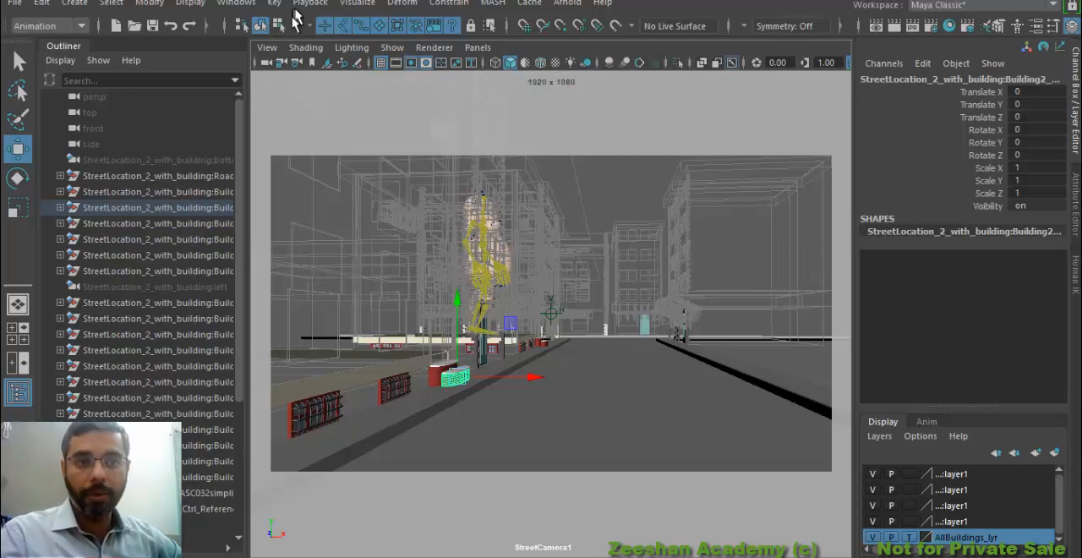
Select StreetCamera1, the camera of the current view
click(267, 48)
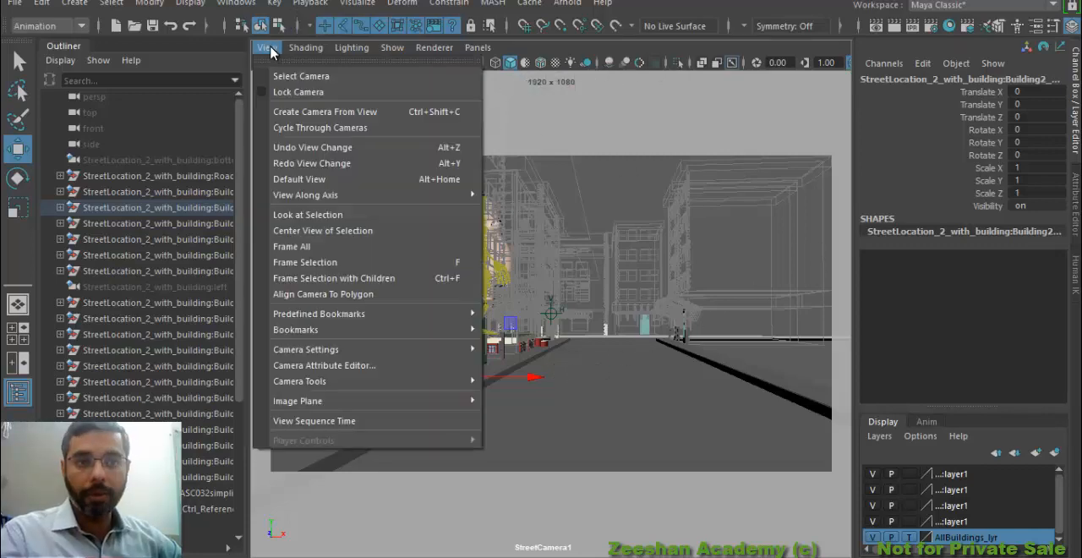
click(318, 77)
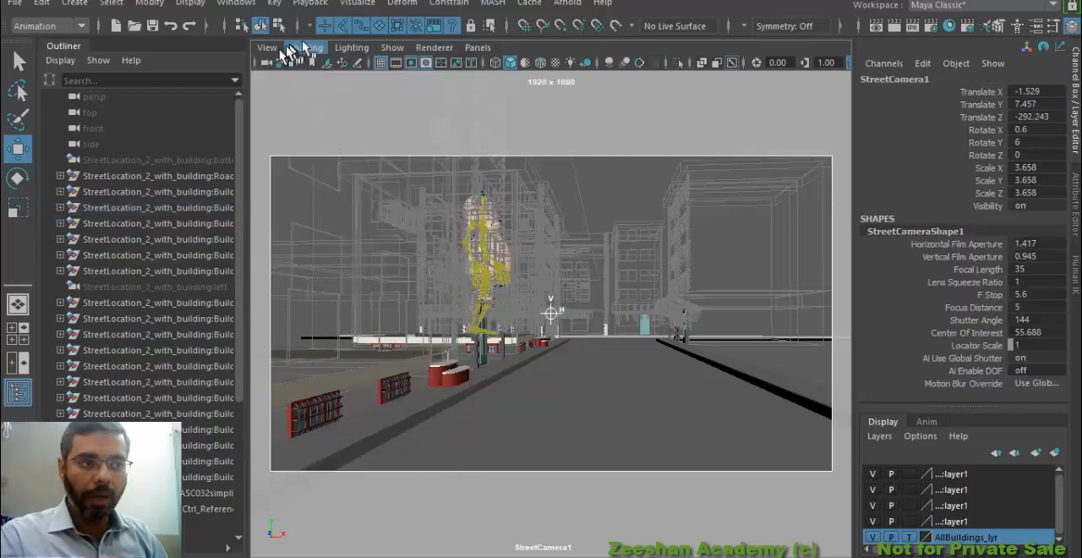
click(270, 48)
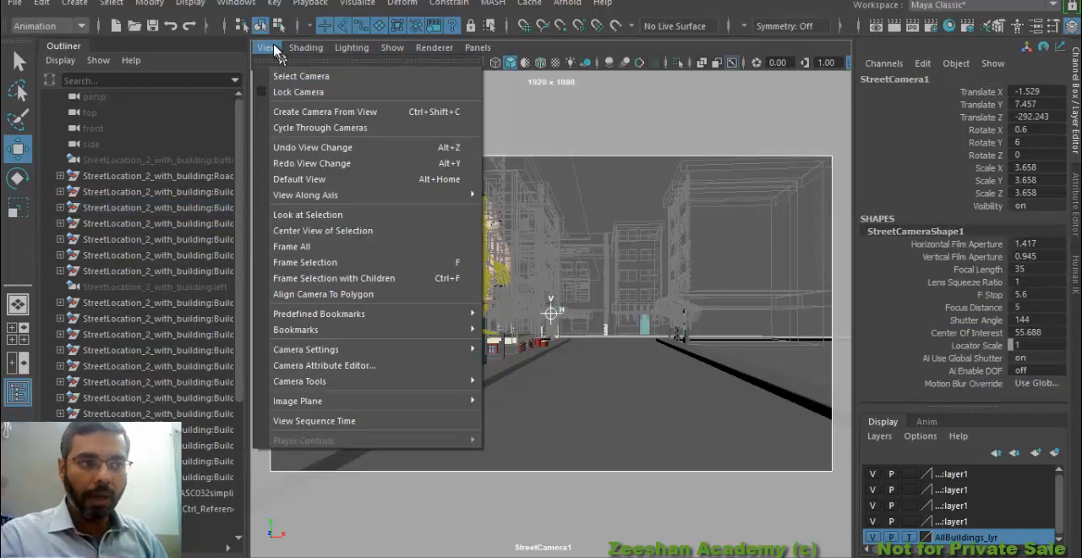
click(275, 49)
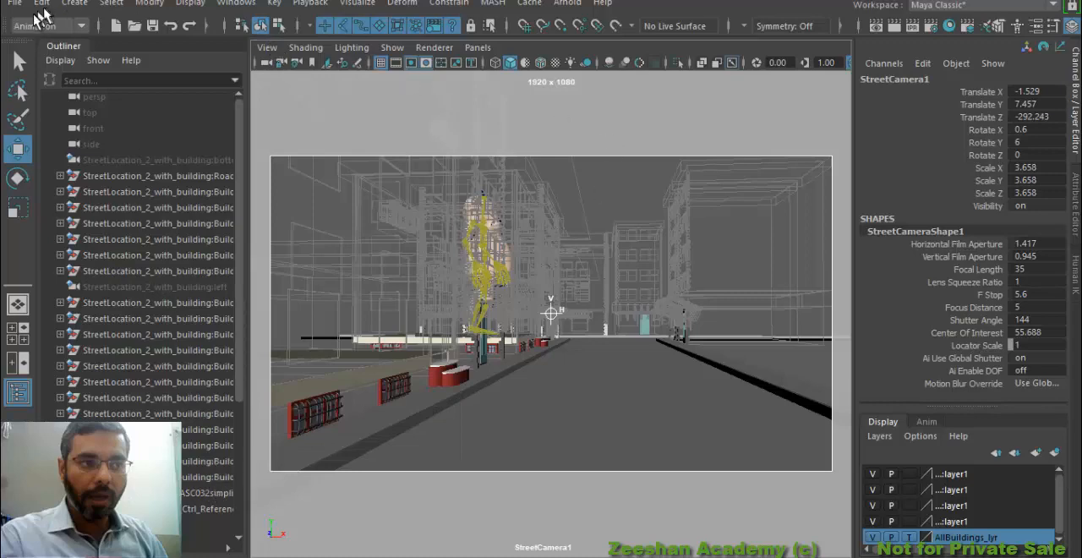
Display the Time Slider and the Range Slider in the interface
click(191, 3)
mouse_move(303, 139)
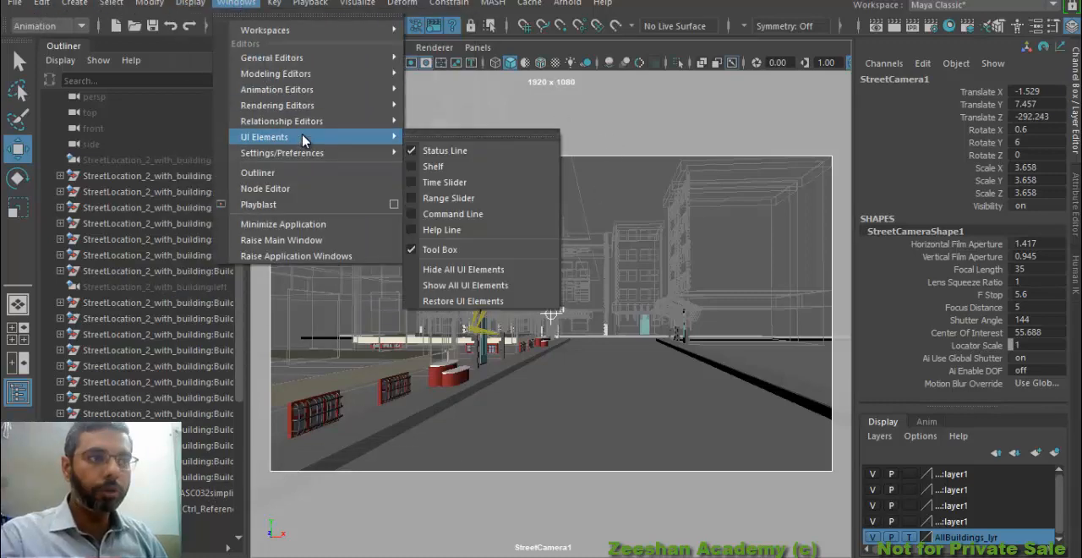
click(469, 182)
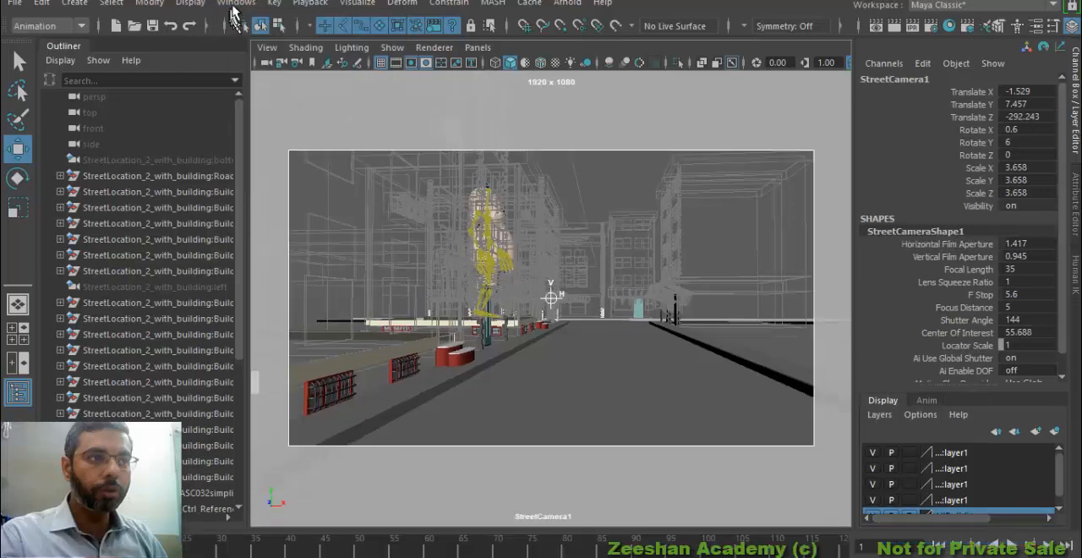
click(235, 3)
mouse_move(313, 138)
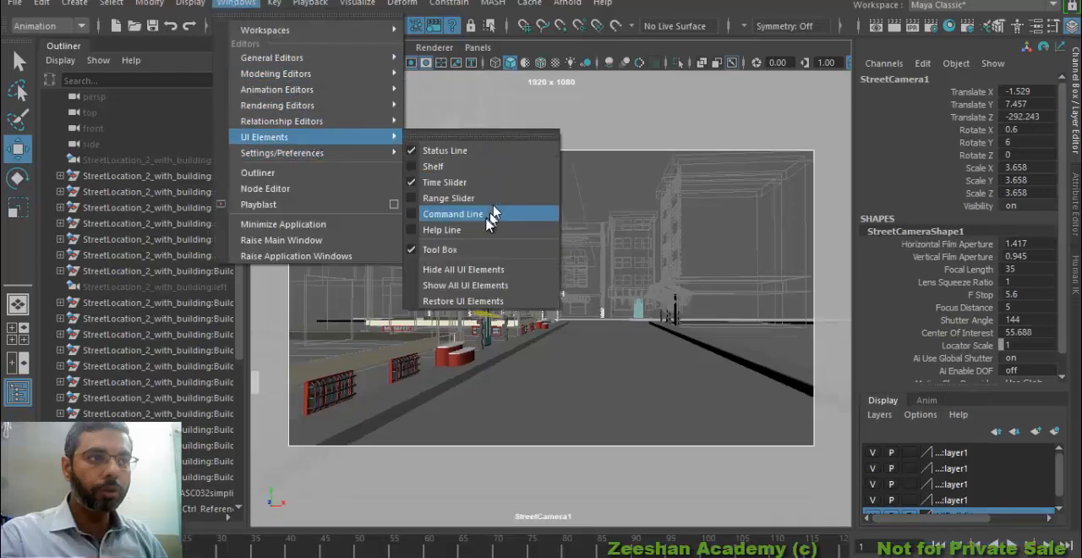
click(476, 196)
double_click(234, 515)
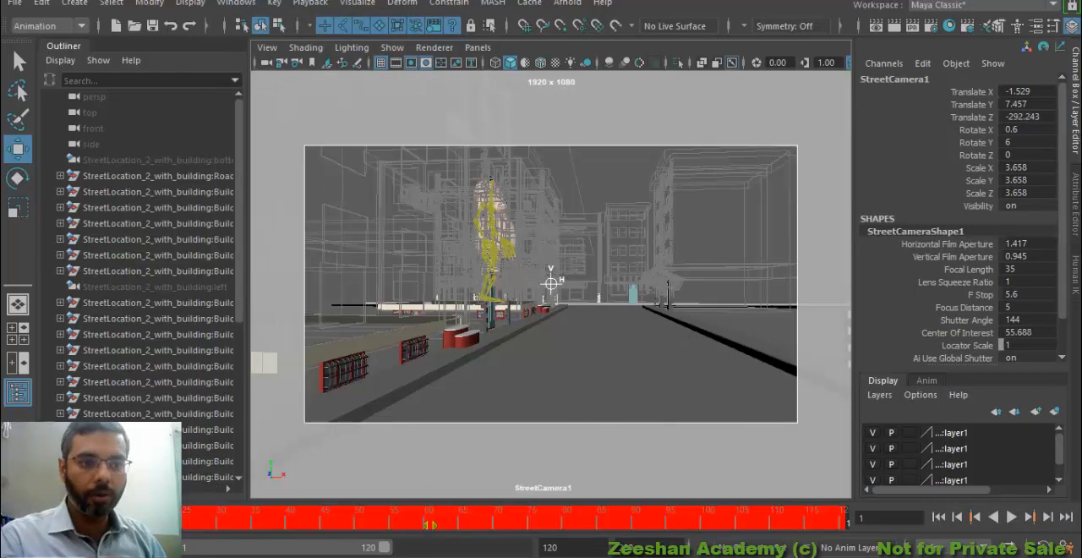
click(234, 514)
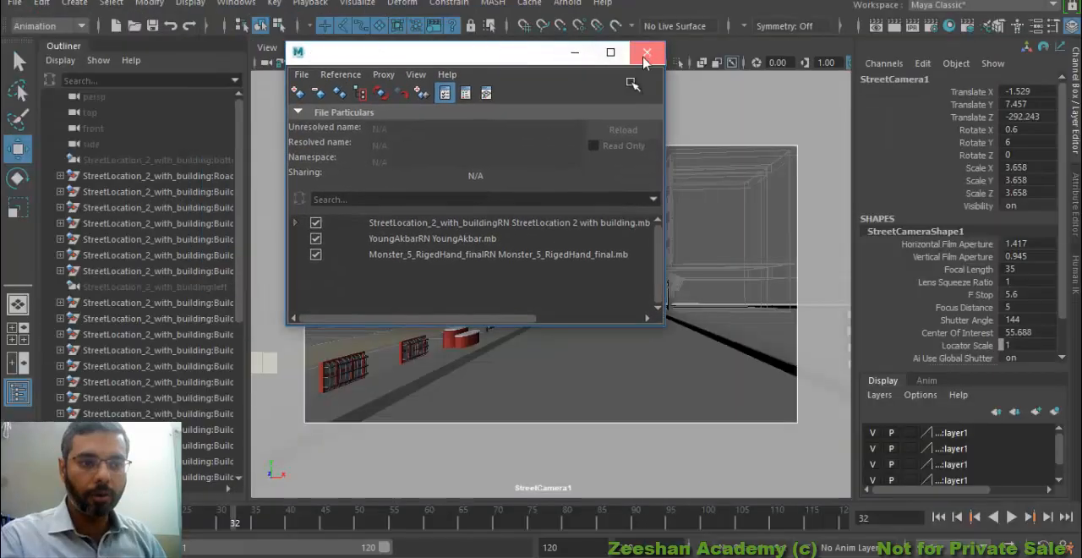
click(647, 53)
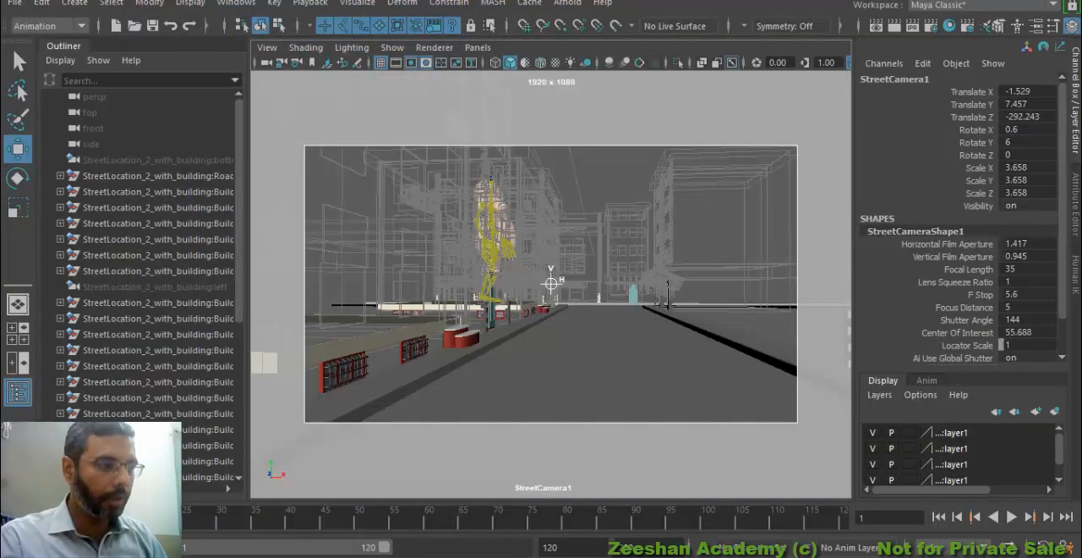
click(1066, 546)
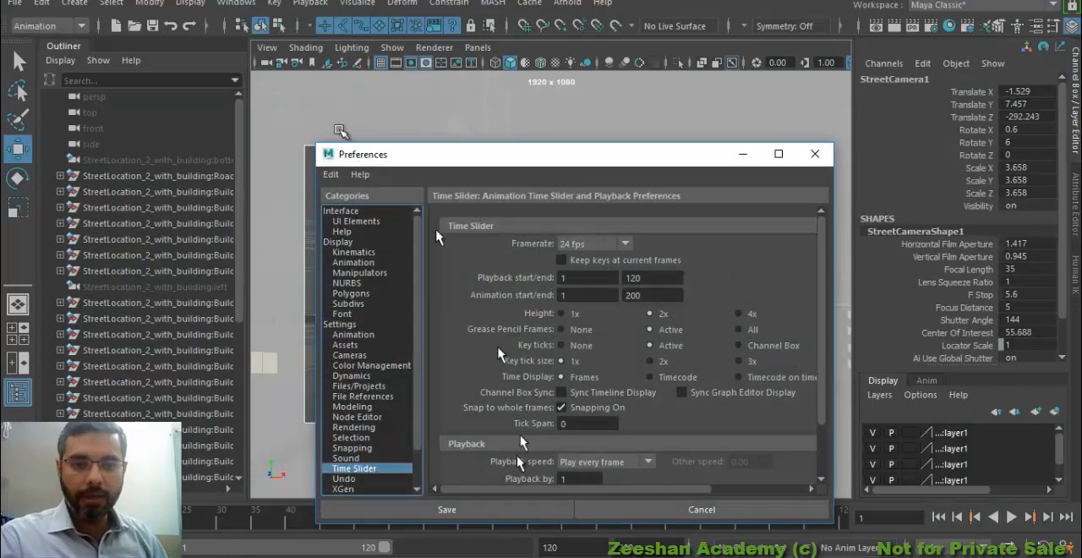
click(815, 154)
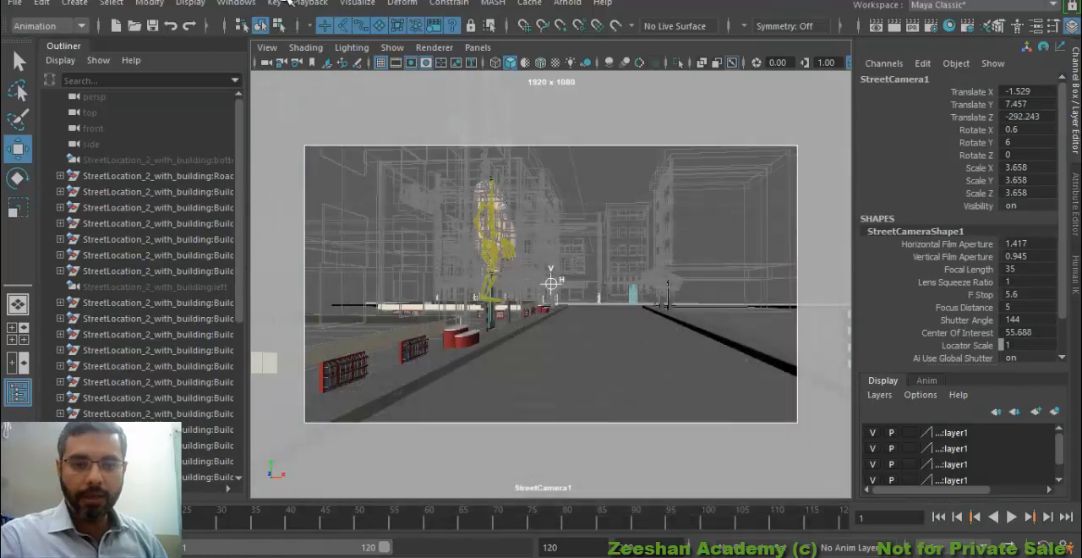
Set the playback speed to 24 fps x 1 in the Time Slider preferences and save them
click(236, 3)
mouse_move(332, 153)
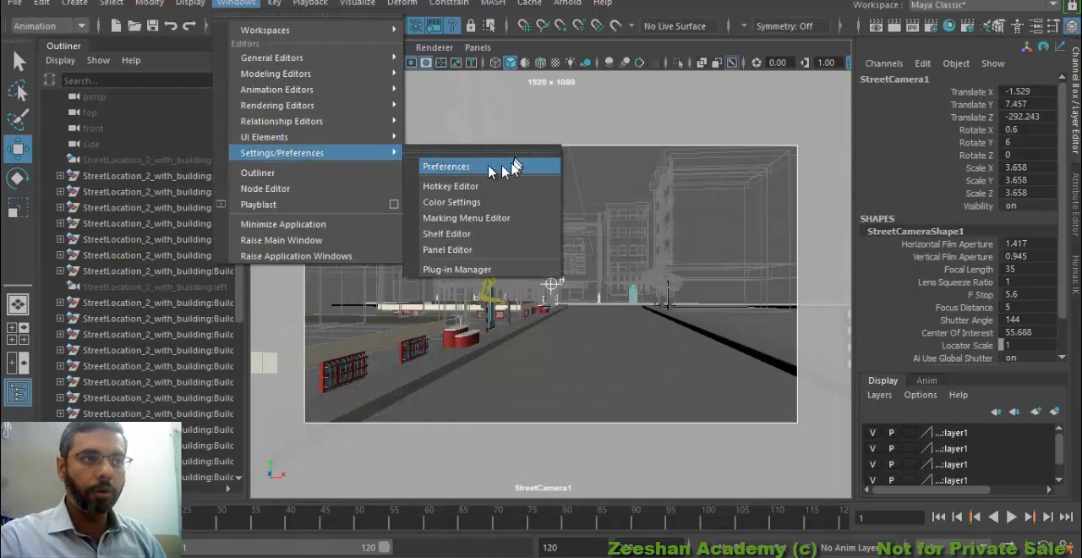
click(486, 166)
drag(459, 154, 438, 43)
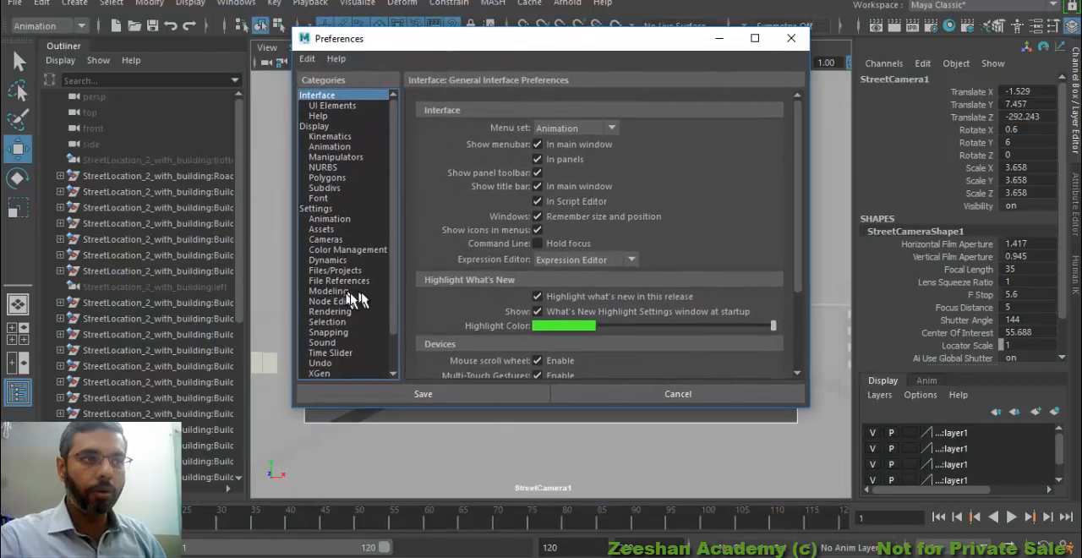
click(336, 330)
click(342, 351)
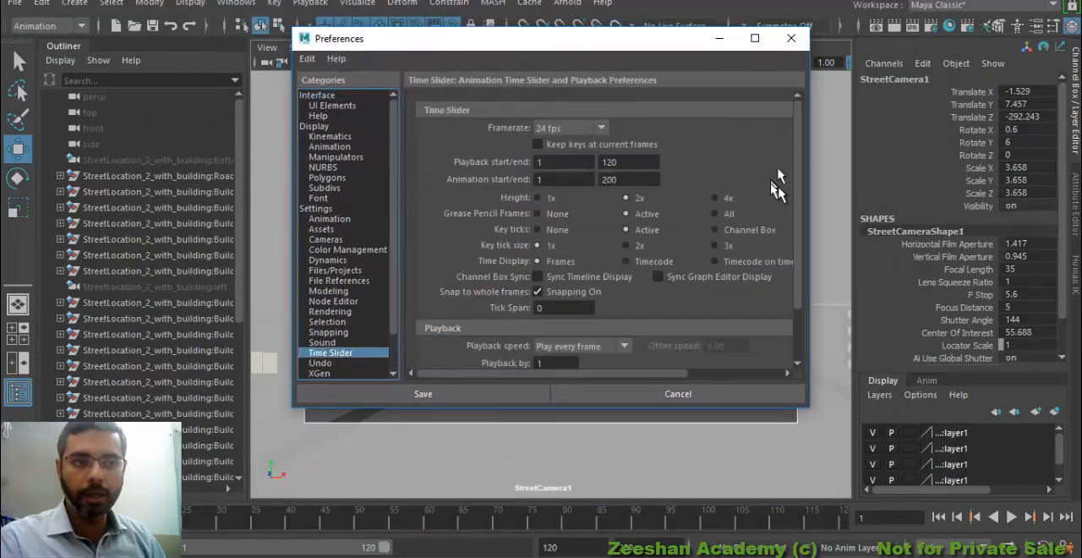
scroll(777, 182, down, 2)
click(578, 284)
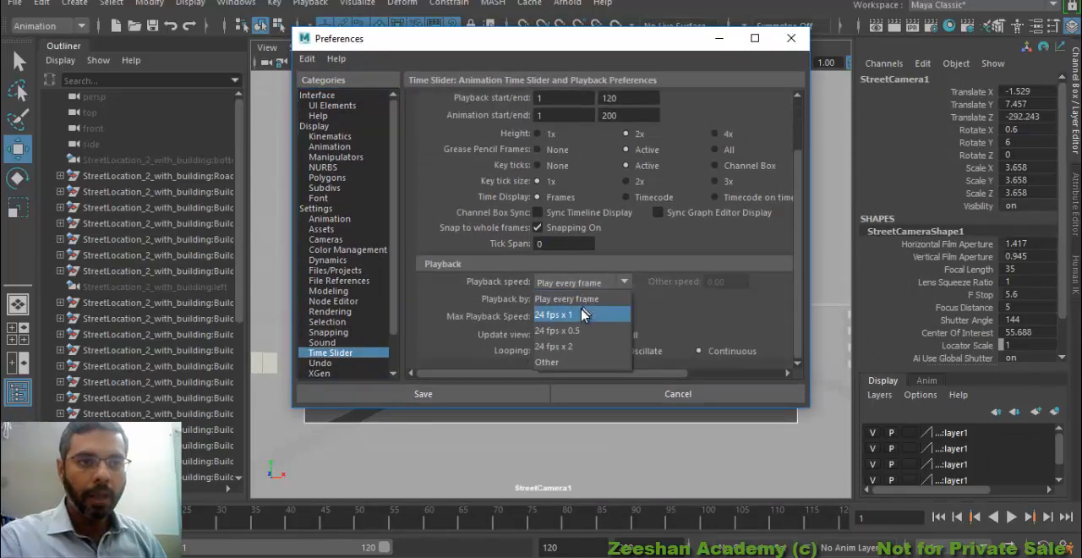
click(583, 315)
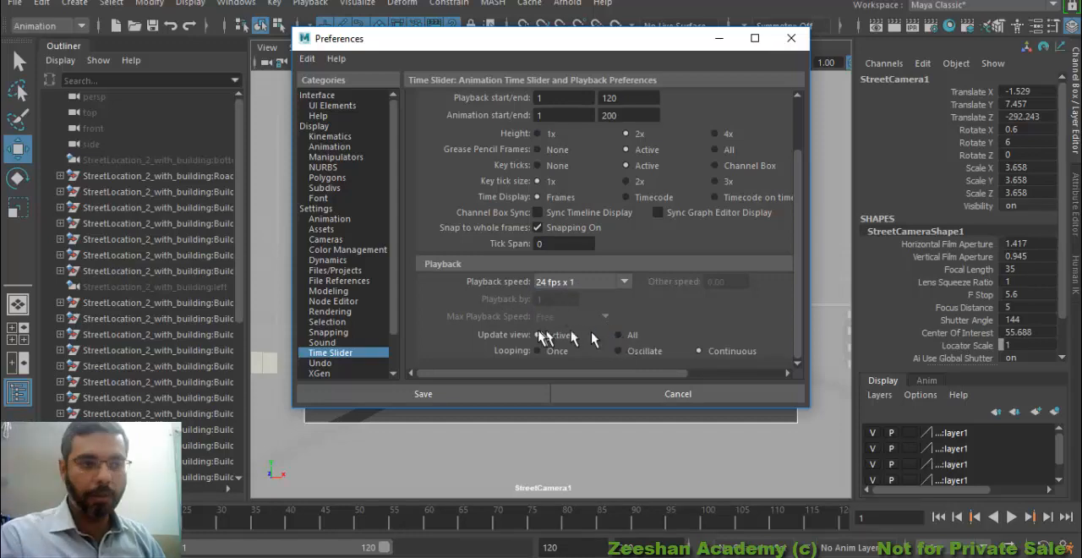
click(532, 394)
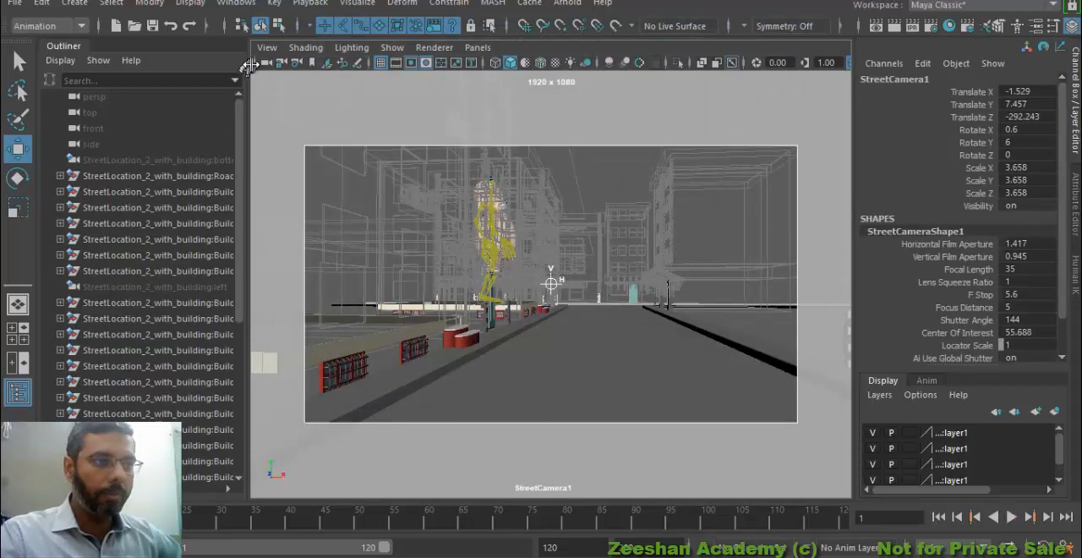
Reselect the view's camera, StreetCamera1, and switch to Camtasia Studio
click(267, 49)
click(280, 74)
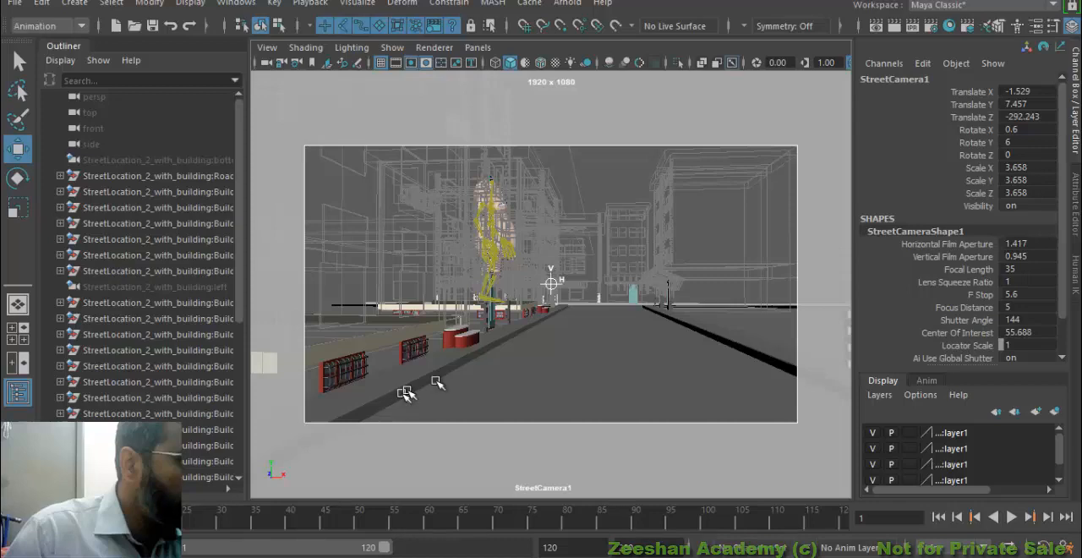
mouse_move(366, 553)
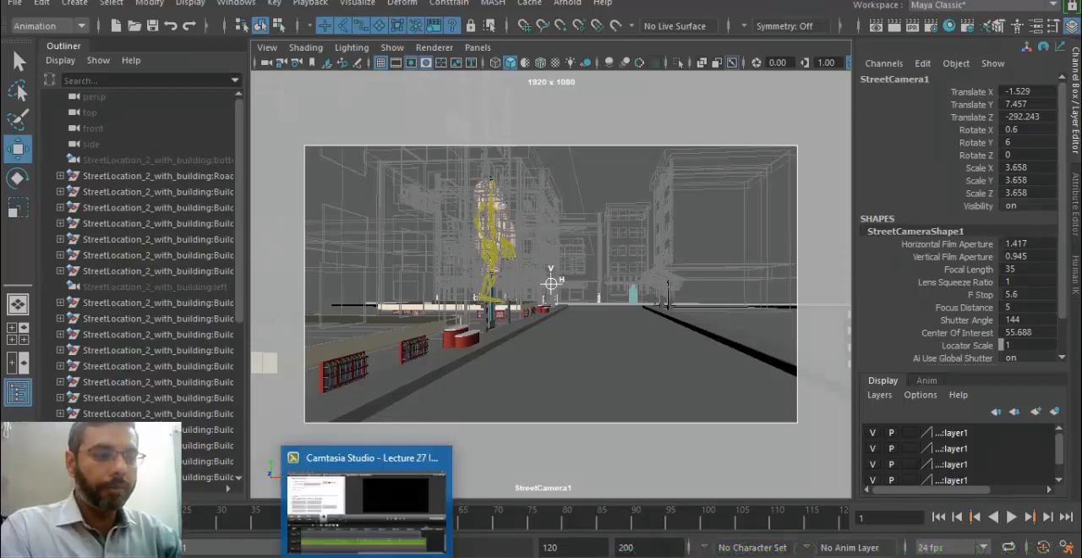
click(395, 524)
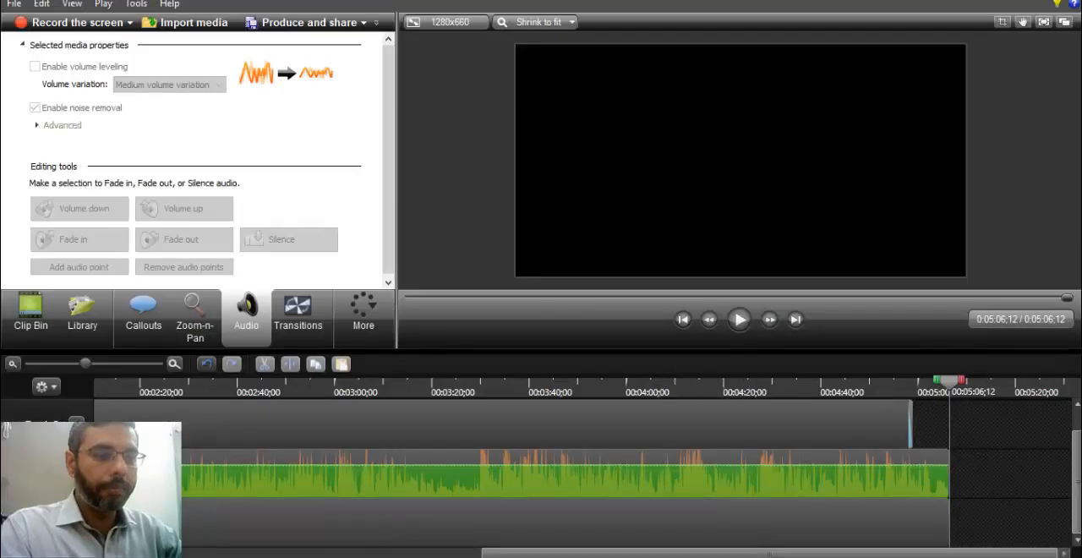